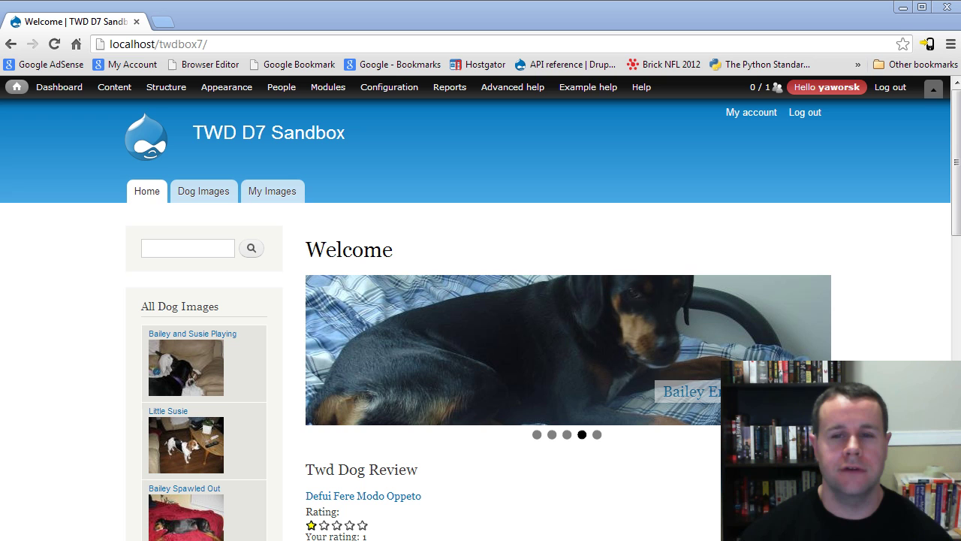
# Bring up the Views entry under Structure in the admin toolbar.
pyautogui.moveTo(164, 88)
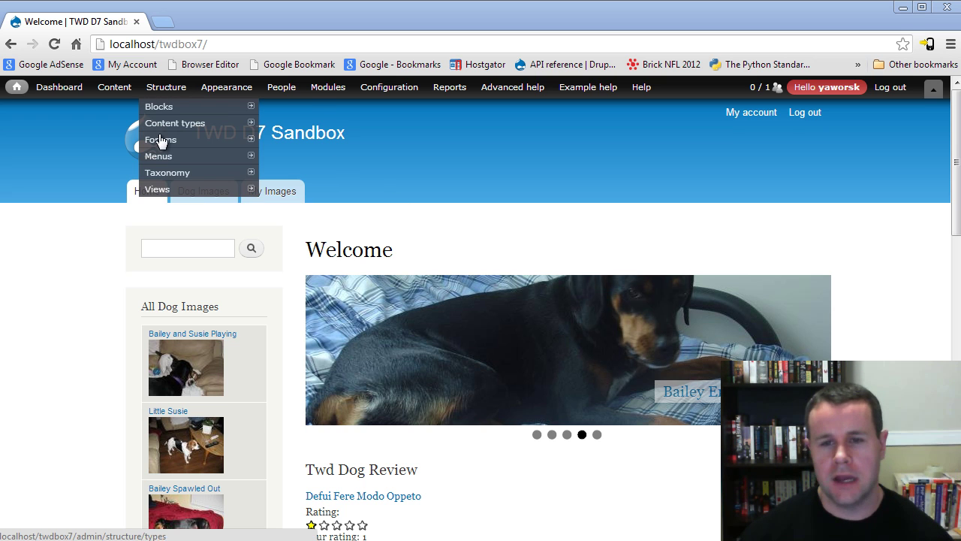
# Open the Views list and show the actions for advanced_forum_active_topics.
pyautogui.click(163, 194)
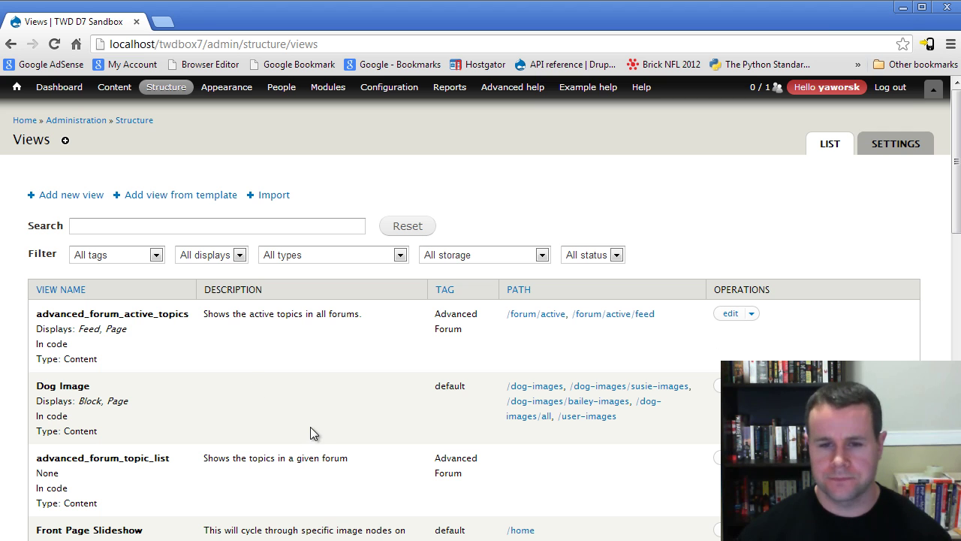
pyautogui.scroll(-2, 275, 425)
pyautogui.scroll(1, 274, 424)
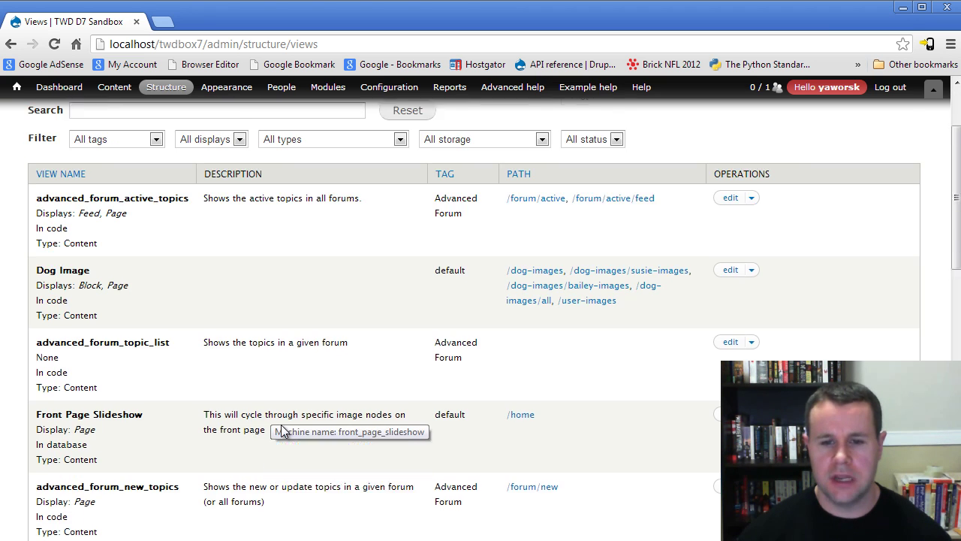
pyautogui.scroll(1, 281, 424)
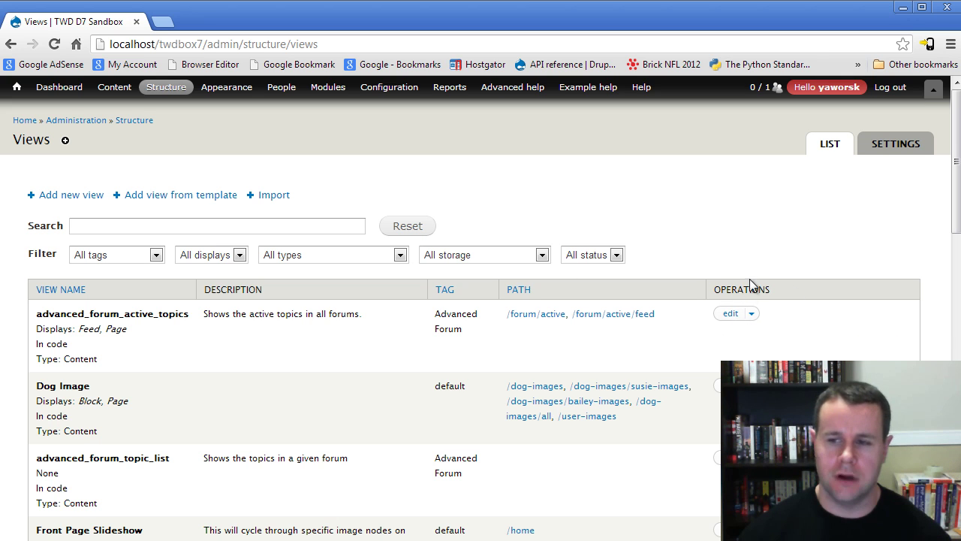
pyautogui.click(753, 314)
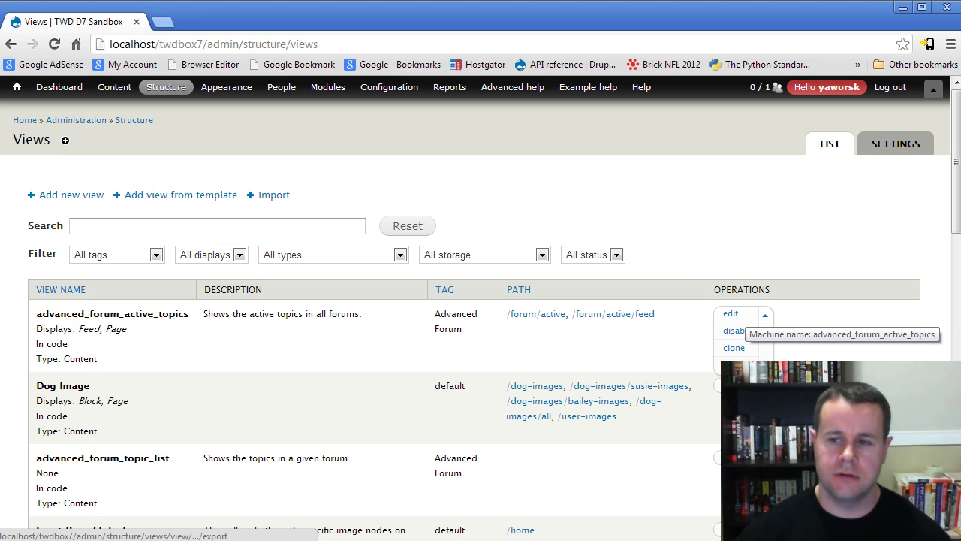
pyautogui.click(762, 315)
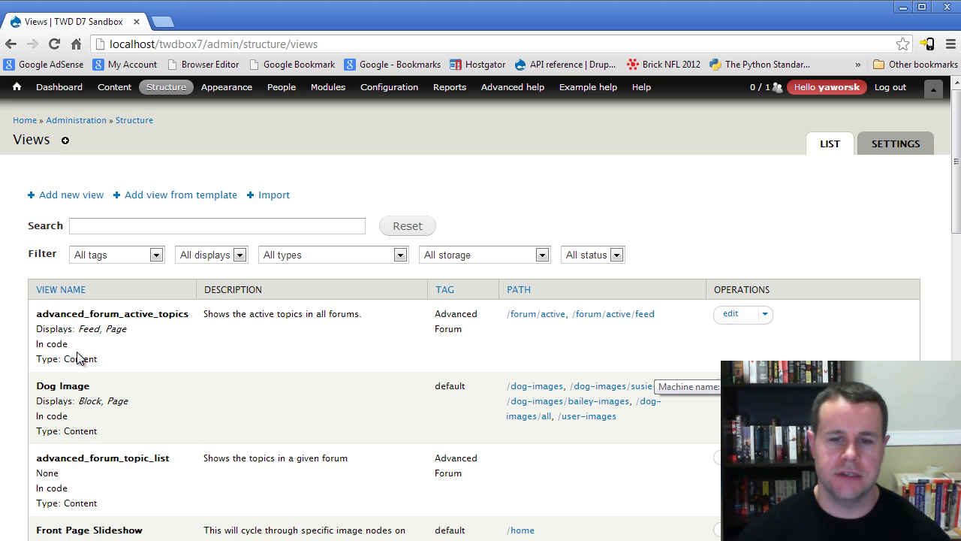
# Check that the first view and Dog Image are In code, then show Twd Dog Review's actions.
pyautogui.moveTo(72, 346); pyautogui.dragTo(42, 344)
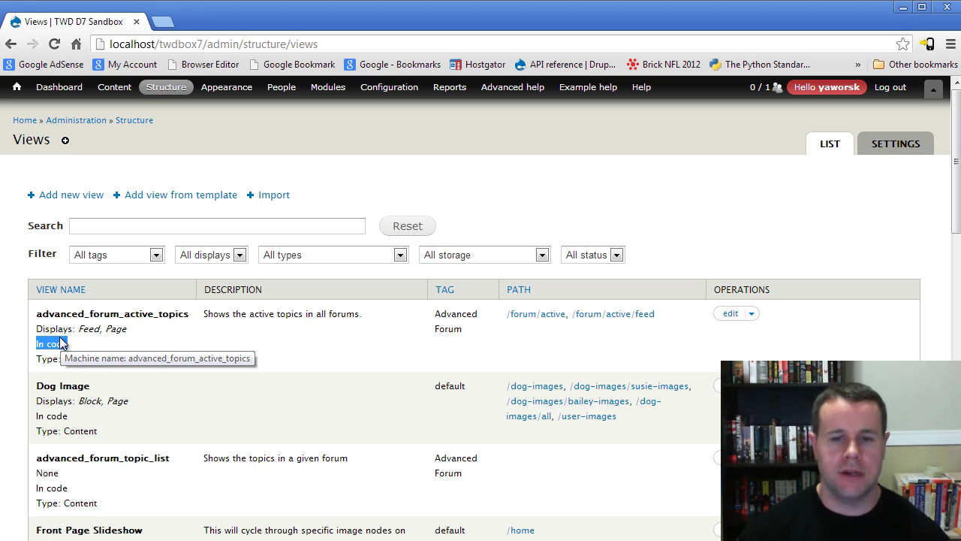
pyautogui.click(79, 420)
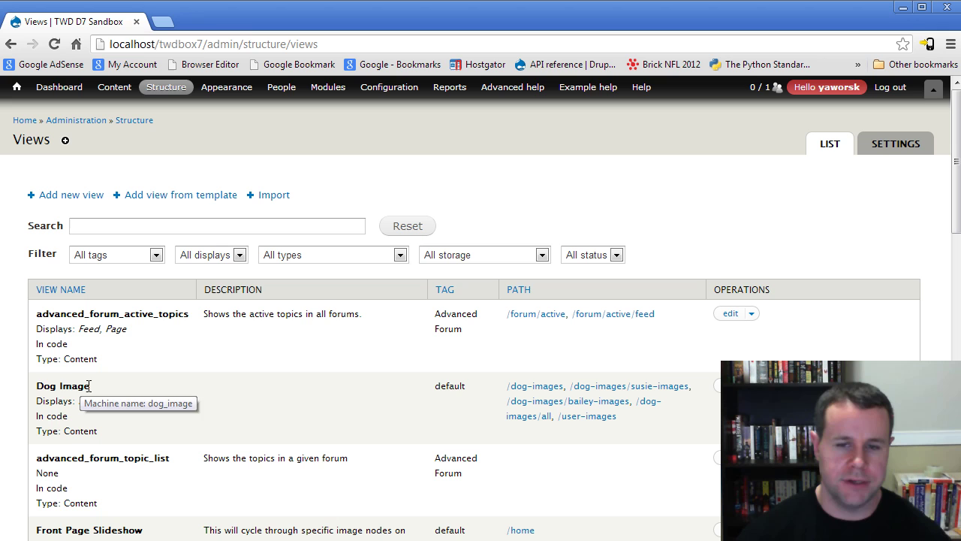
pyautogui.moveTo(89, 385); pyautogui.dragTo(37, 381)
pyautogui.moveTo(70, 416); pyautogui.dragTo(36, 415)
pyautogui.click(105, 427)
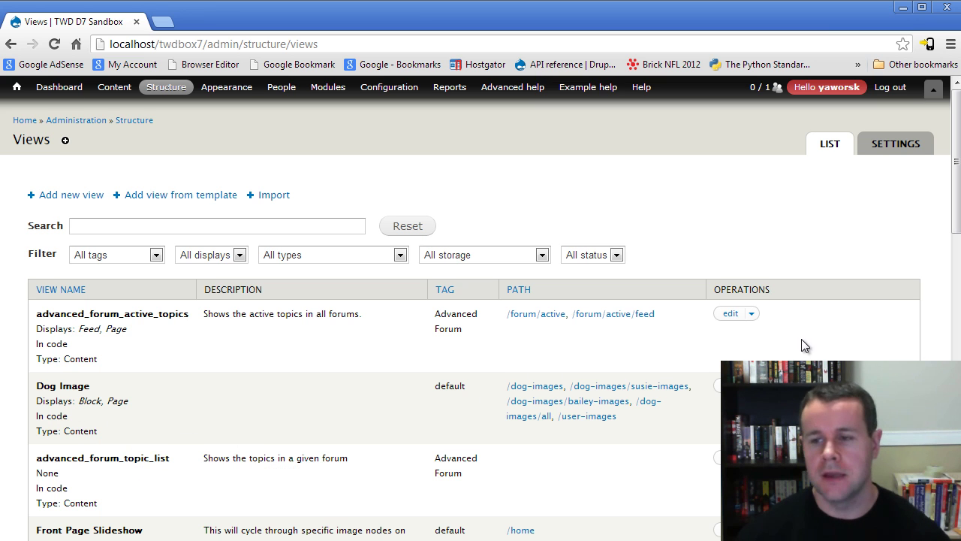
pyautogui.scroll(-5, 803, 330)
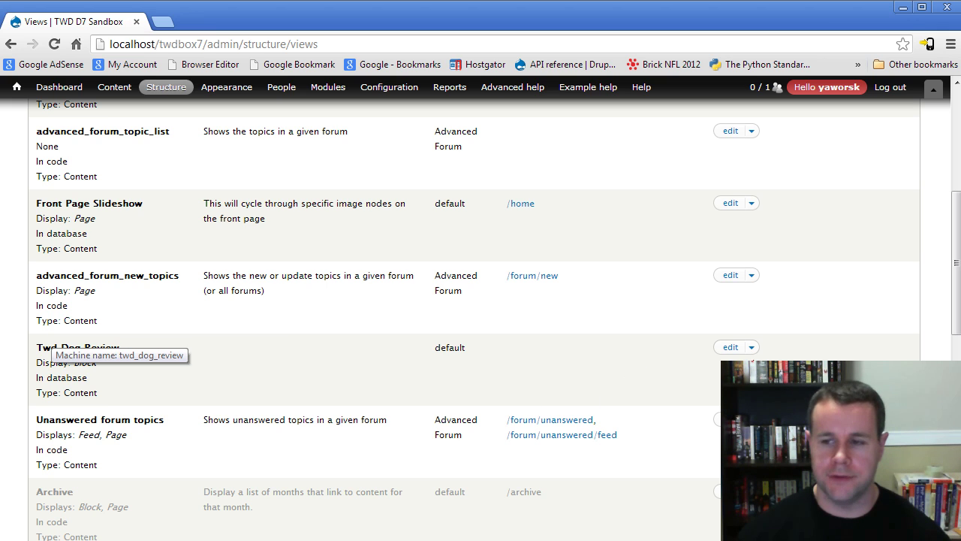
pyautogui.click(751, 346)
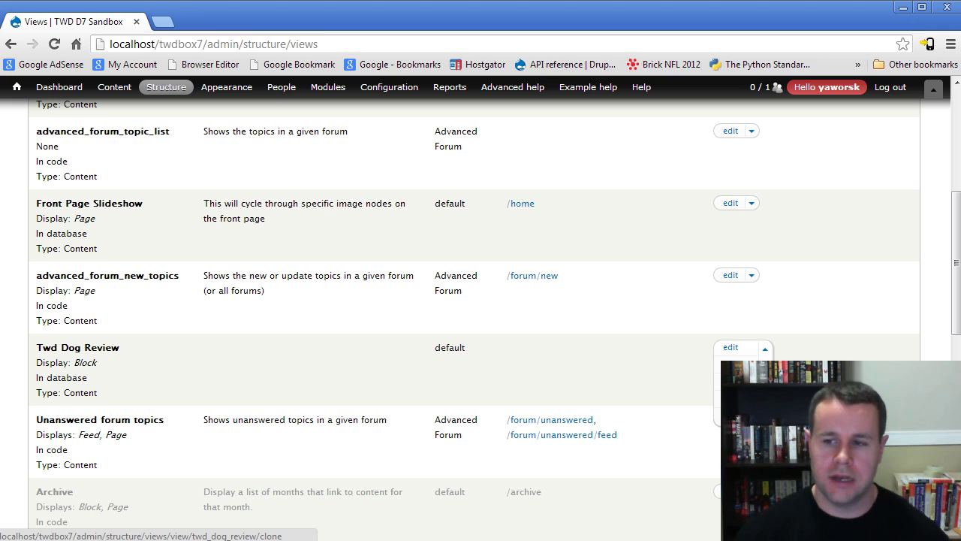
# Clone Twd Dog Review, replacing the default 'Clone of' name with 'Twd Dog Reviews by Users'.
pyautogui.click(739, 398)
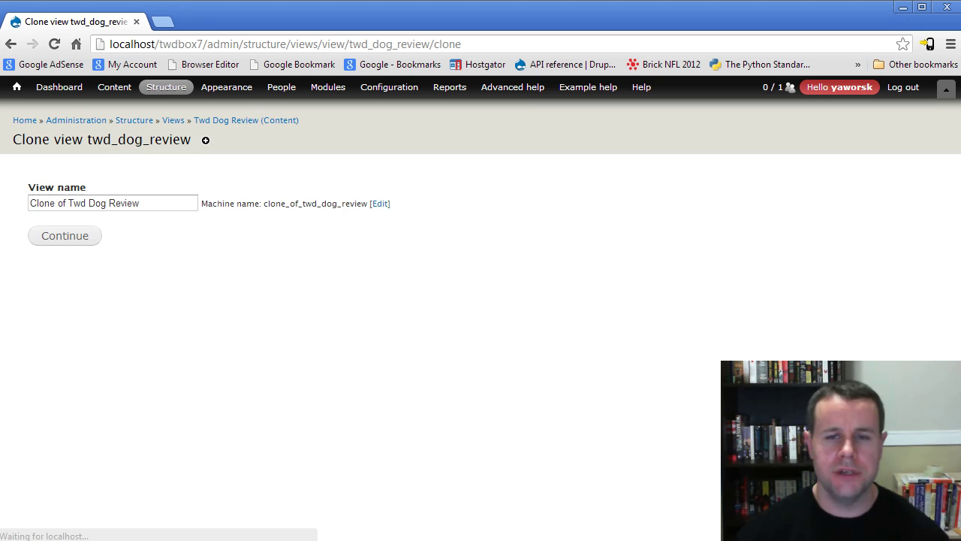
pyautogui.moveTo(30, 193); pyautogui.dragTo(84, 189)
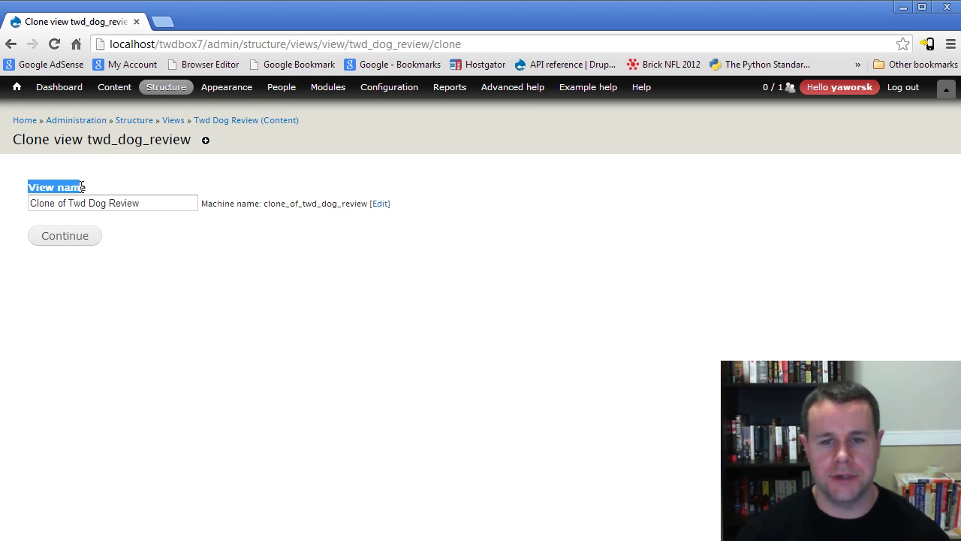
pyautogui.click(86, 193)
pyautogui.click(162, 242)
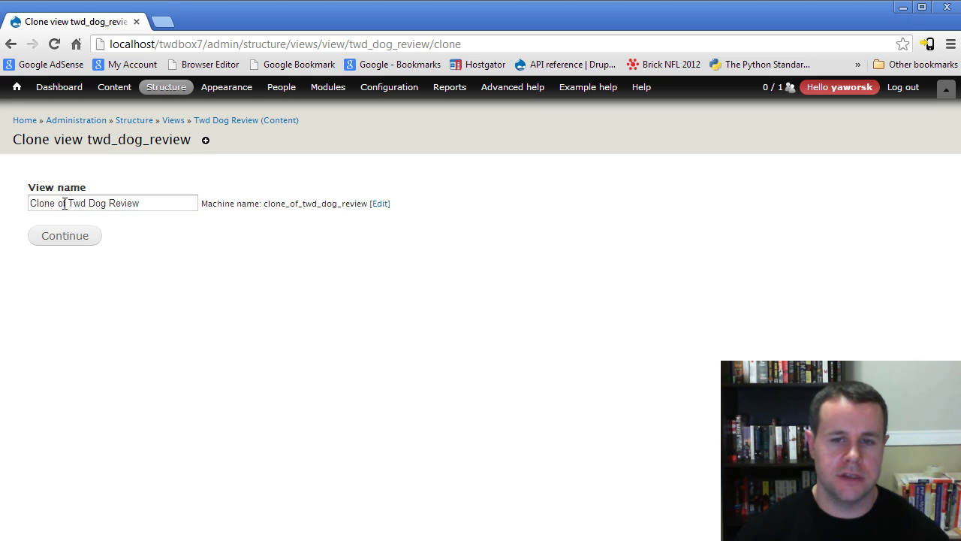
pyautogui.moveTo(68, 203); pyautogui.dragTo(19, 208)
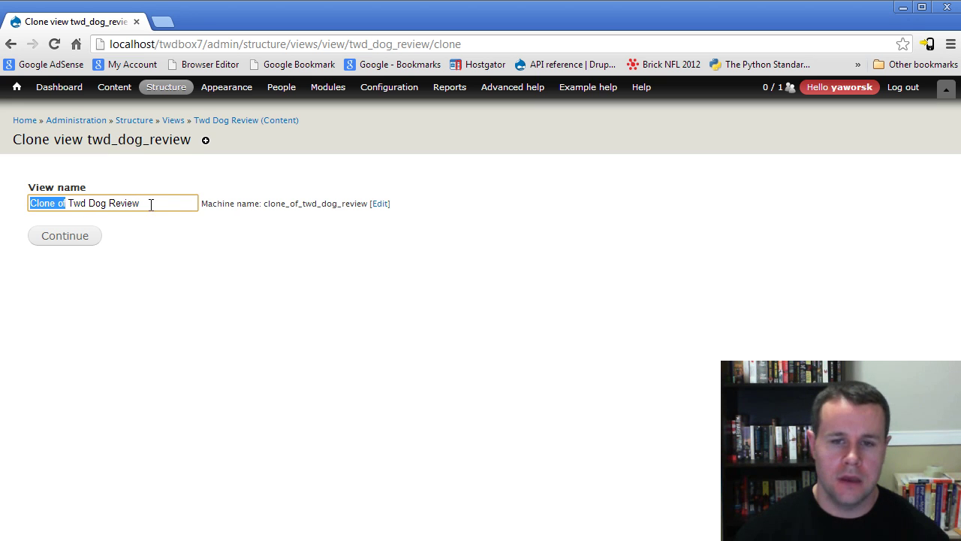
pyautogui.moveTo(150, 203); pyautogui.dragTo(11, 209)
pyautogui.write('Tw')
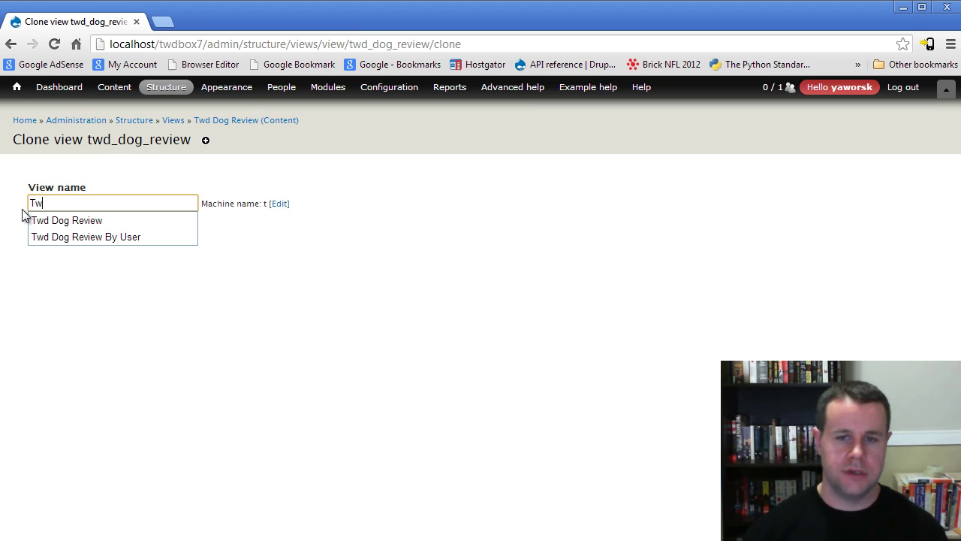
pyautogui.write('d Dog Rev')
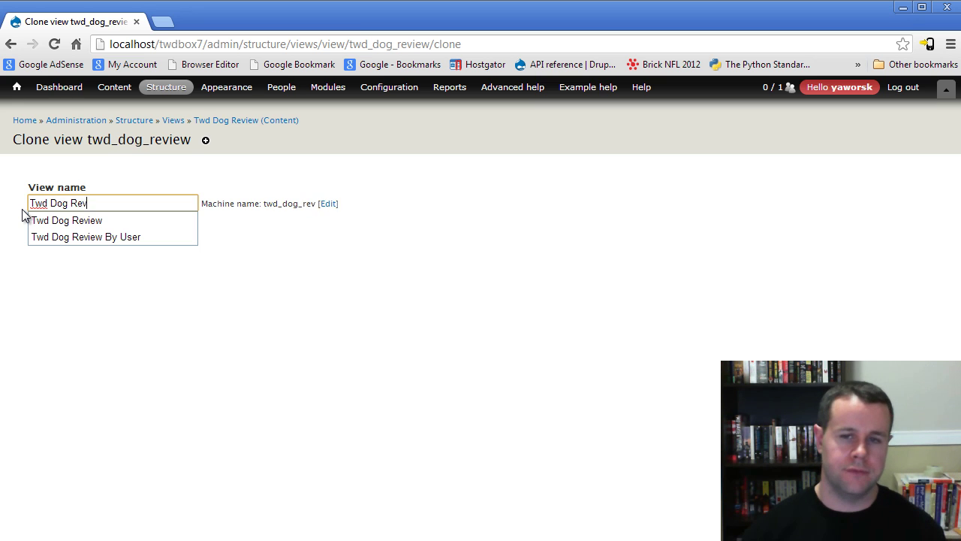
pyautogui.write('iews by Users')
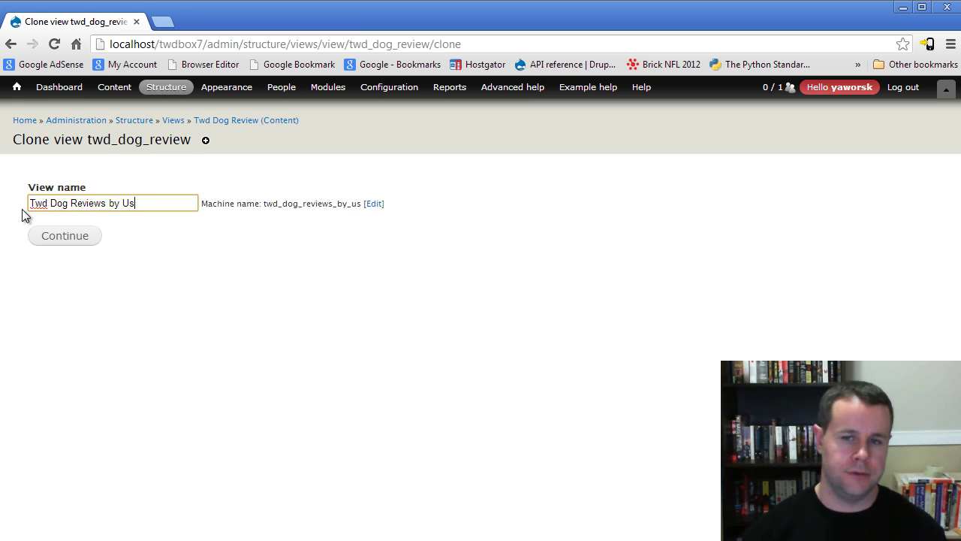
pyautogui.click(67, 244)
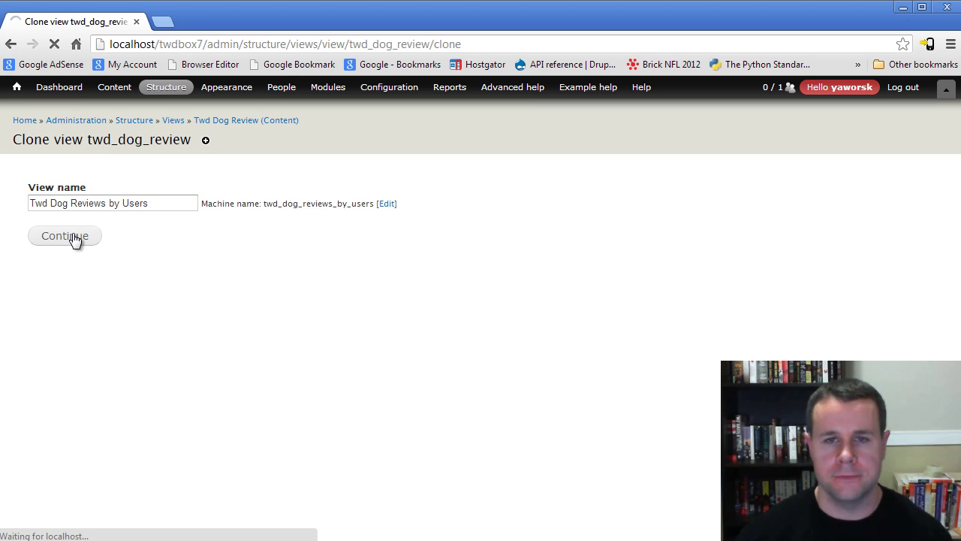
# Scroll through the cloned view's edit page to review its Block: Dog Reviews settings.
pyautogui.scroll(-4, 526, 371)
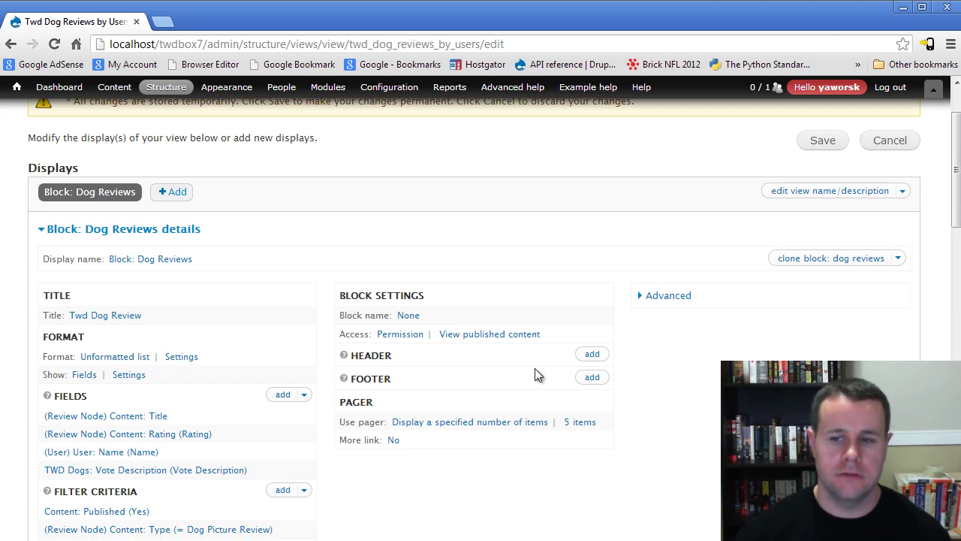
pyautogui.scroll(1, 570, 453)
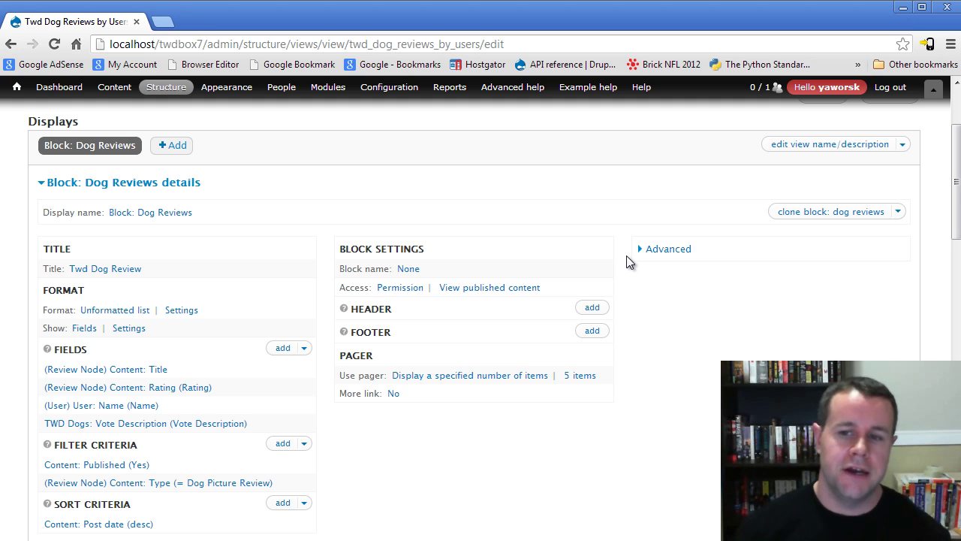
pyautogui.scroll(2, 699, 365)
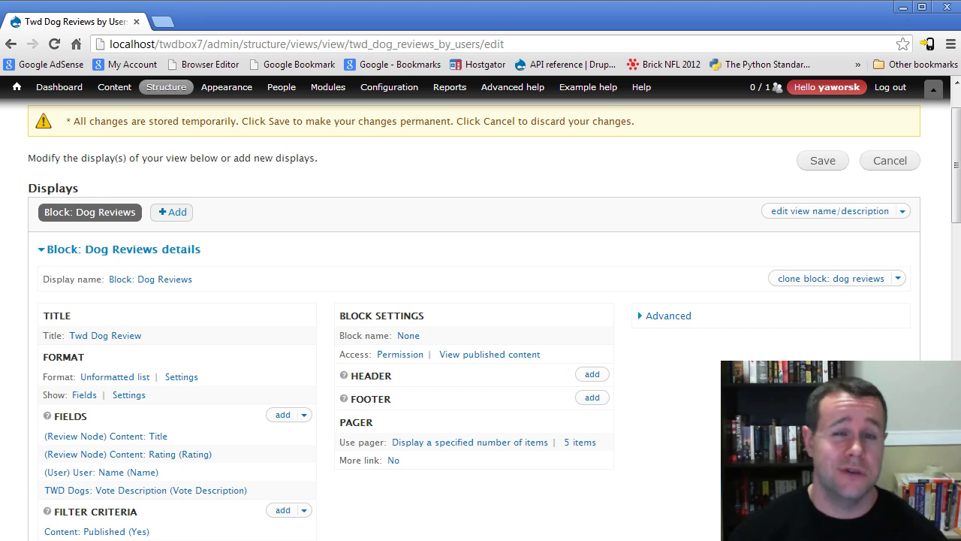
pyautogui.scroll(2, 699, 364)
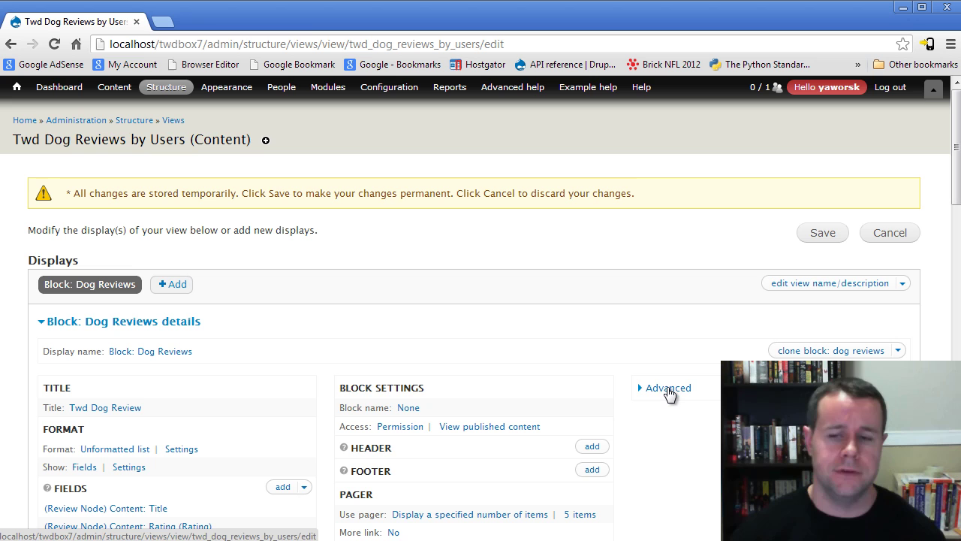
# Return to the Views list and open the Twd Dog Review row's actions dropdown.
pyautogui.click(177, 122)
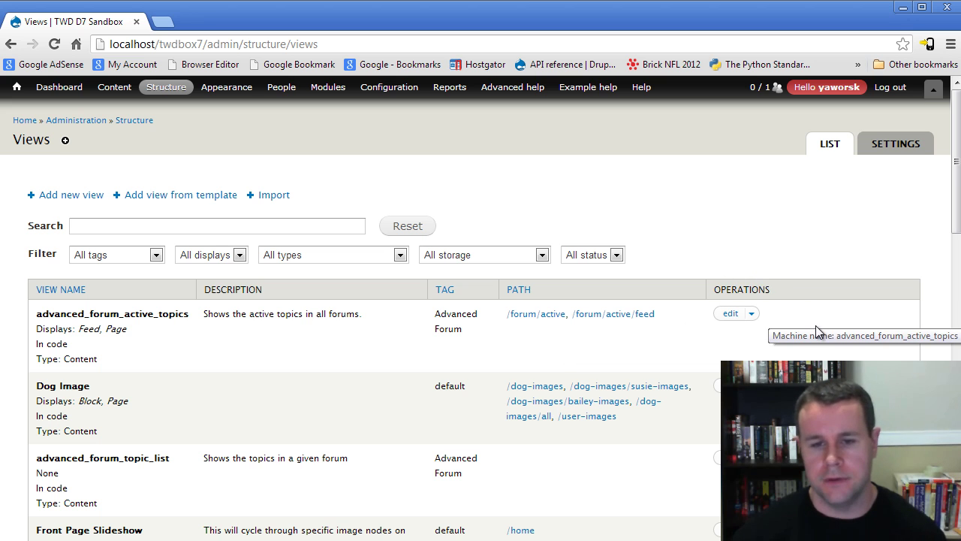
pyautogui.scroll(-1, 815, 325)
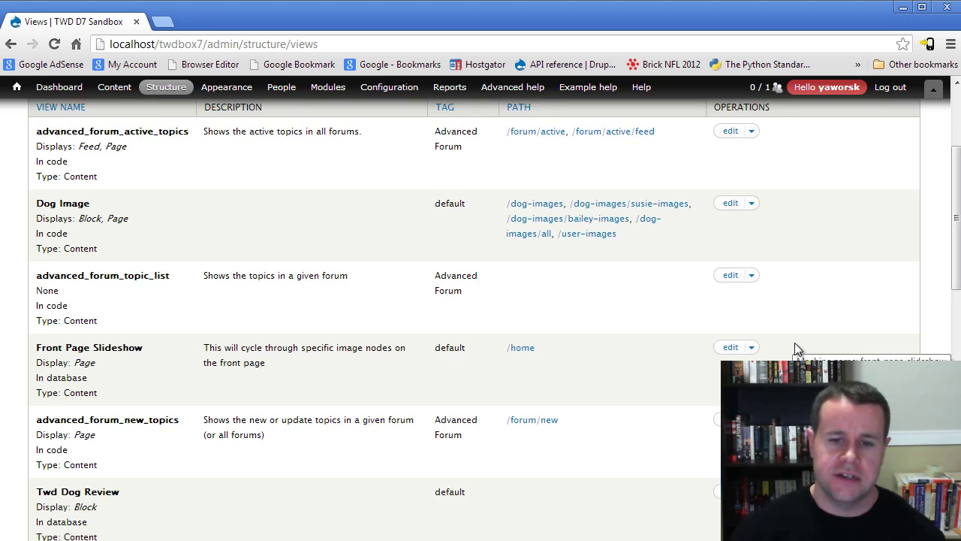
pyautogui.scroll(-4, 796, 349)
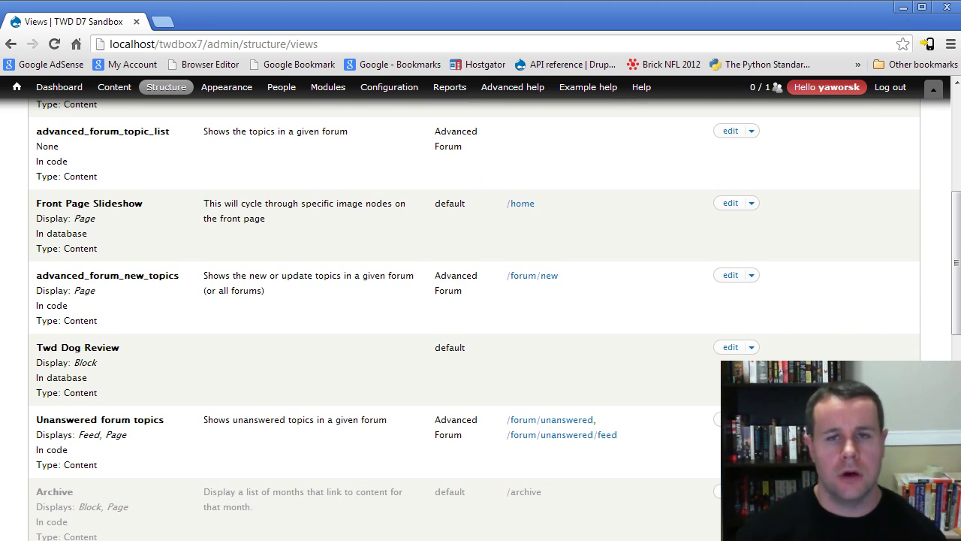
pyautogui.click(750, 347)
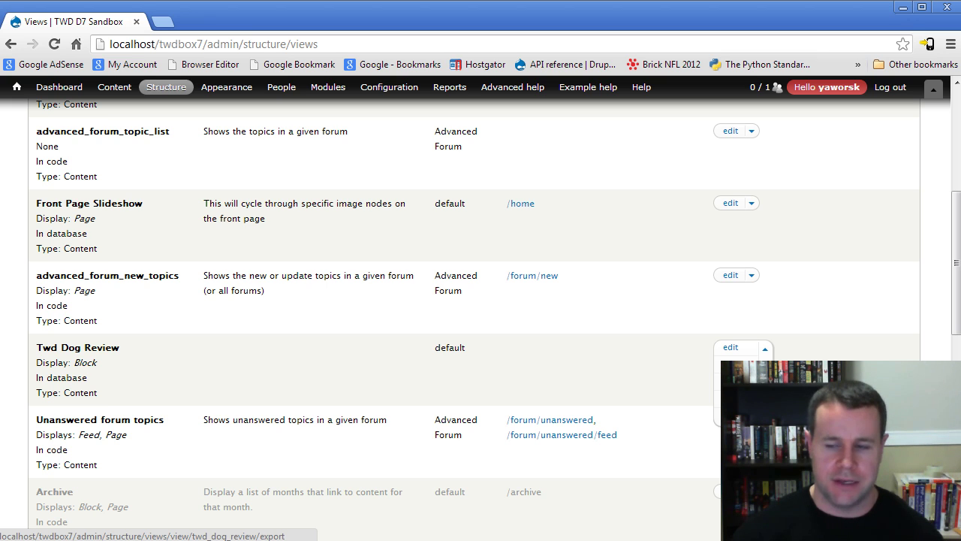
# Open Twd Dog Review's export code and select the Type filter and block display part.
pyautogui.click(736, 409)
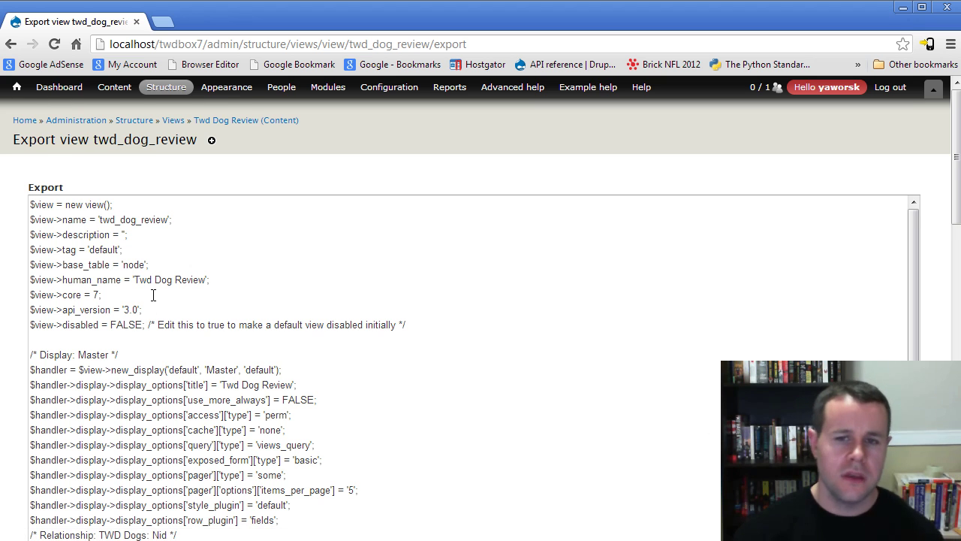
pyautogui.scroll(-1, 153, 295)
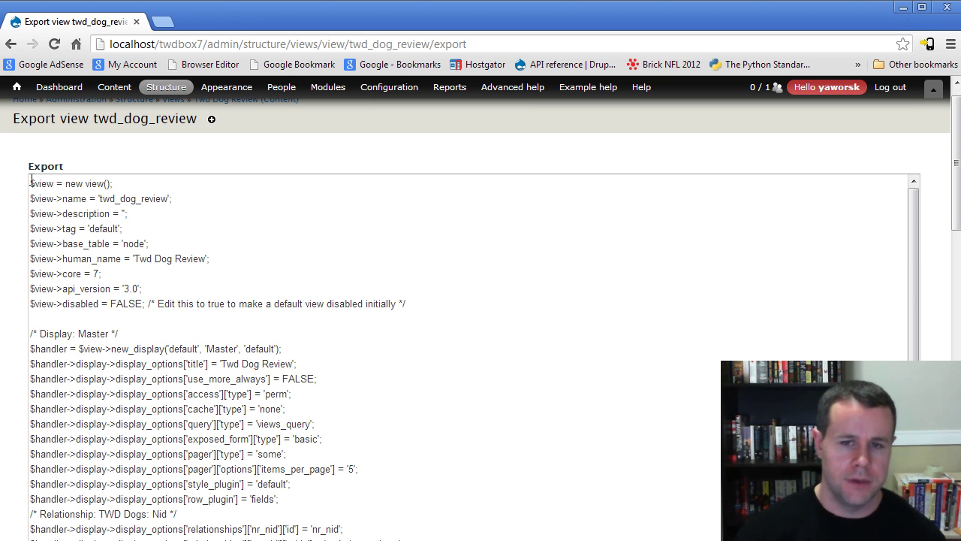
pyautogui.moveTo(31, 183); pyautogui.dragTo(389, 479)
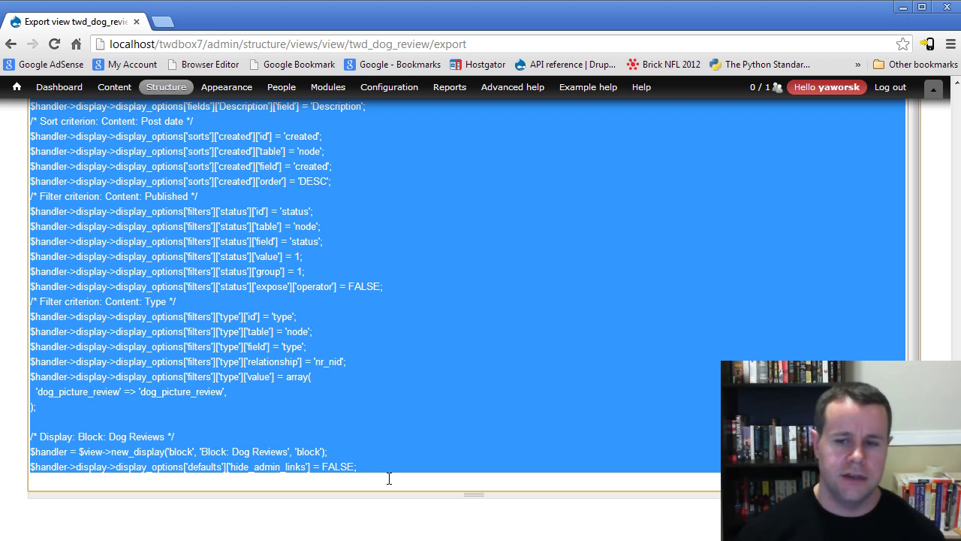
pyautogui.click(383, 467)
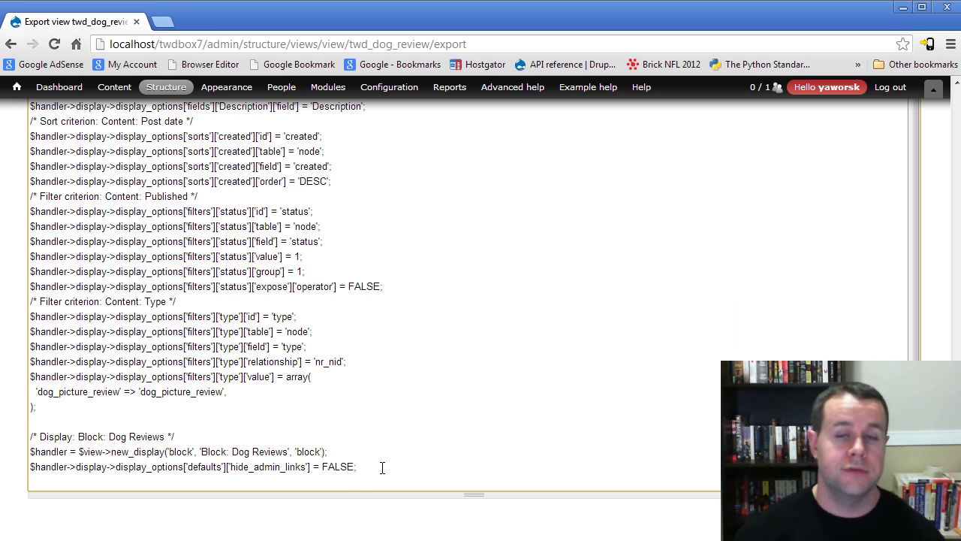
pyautogui.moveTo(382, 467); pyautogui.dragTo(193, 288)
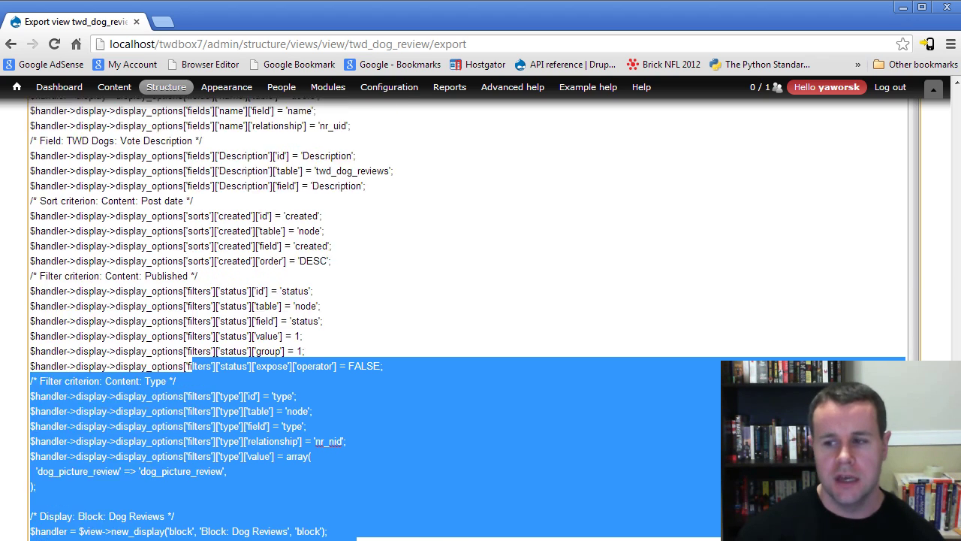
# Go back from the export page to the list of views.
pyautogui.scroll(6, 631, 376)
pyautogui.scroll(10, 651, 294)
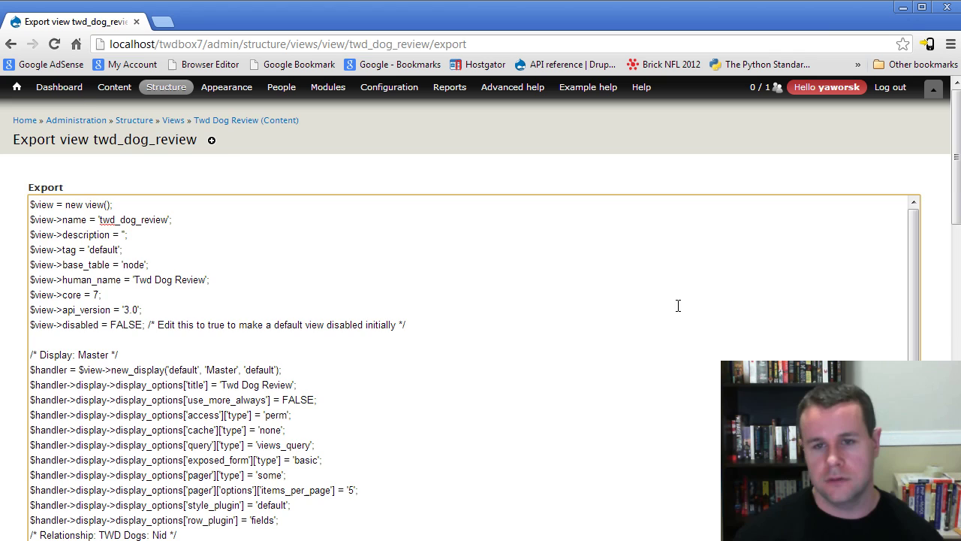
pyautogui.hotkey('alt', 'Left')
pyautogui.scroll(5, 860, 271)
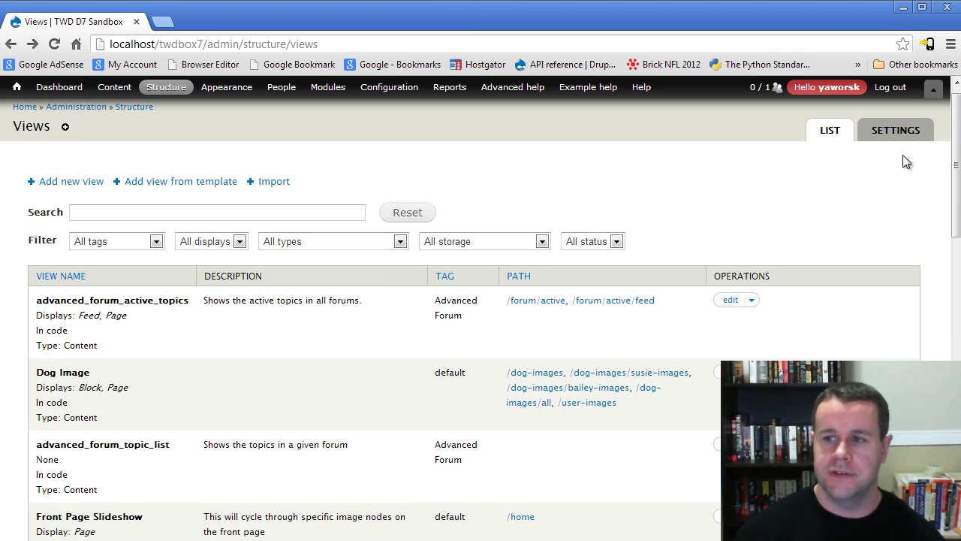
pyautogui.click(908, 133)
pyautogui.scroll(-3, 300, 437)
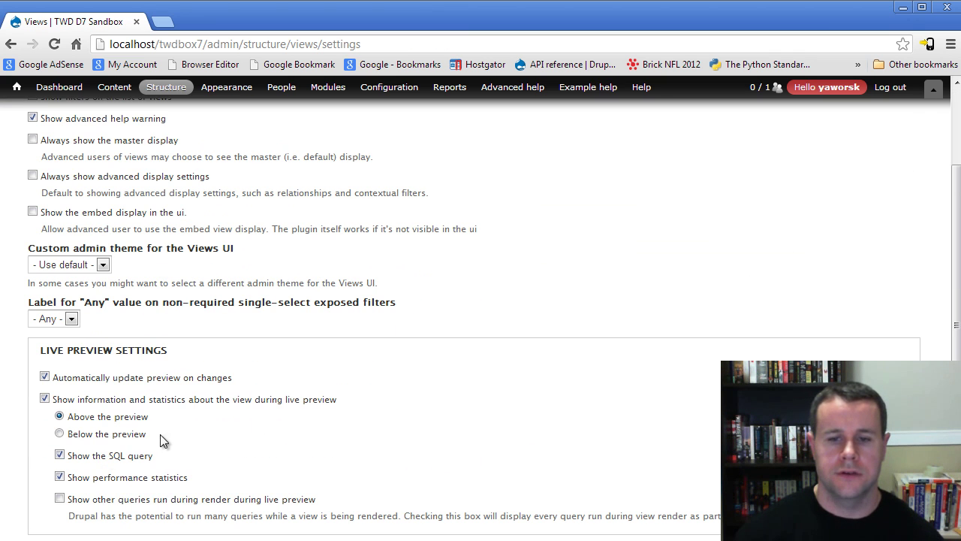
pyautogui.scroll(3, 427, 445)
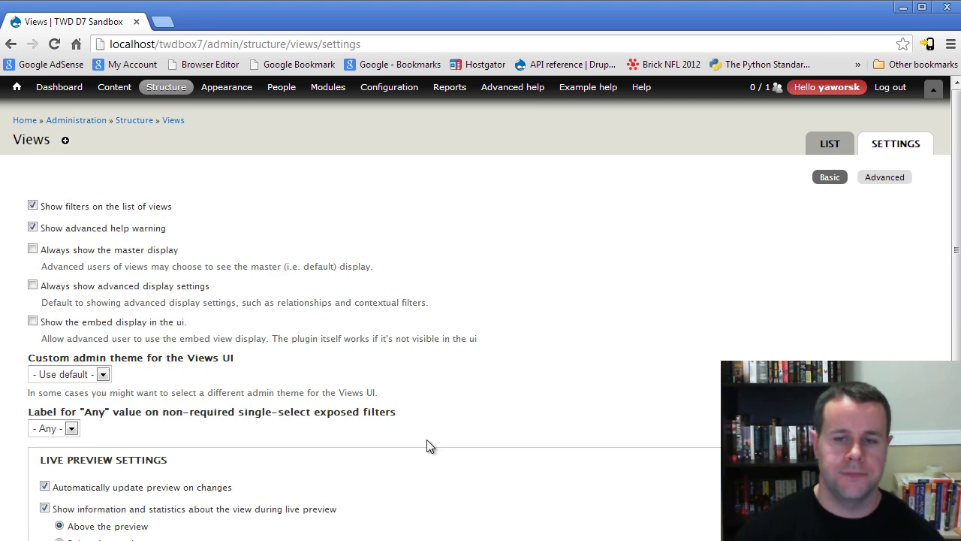
pyautogui.hotkey('alt', 'Left')
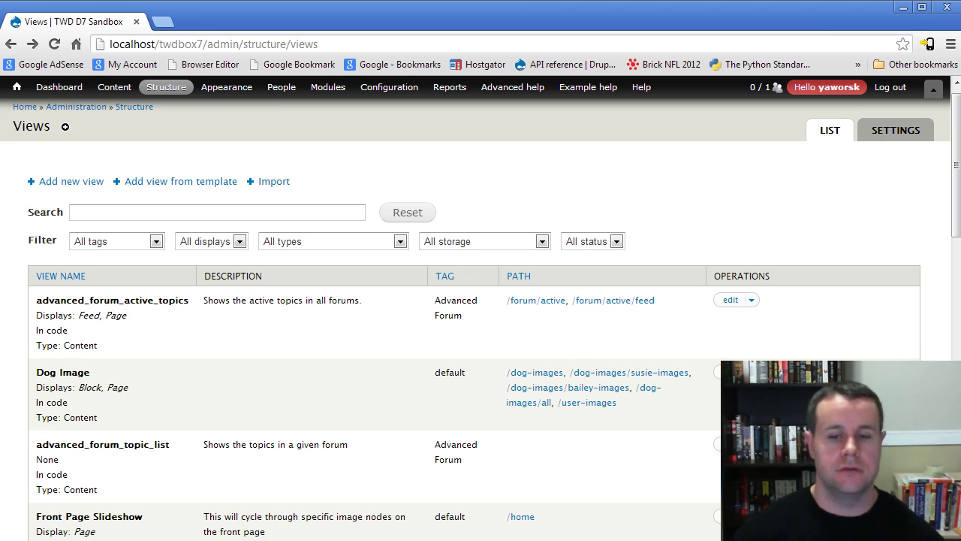
pyautogui.scroll(-1, 481, 315)
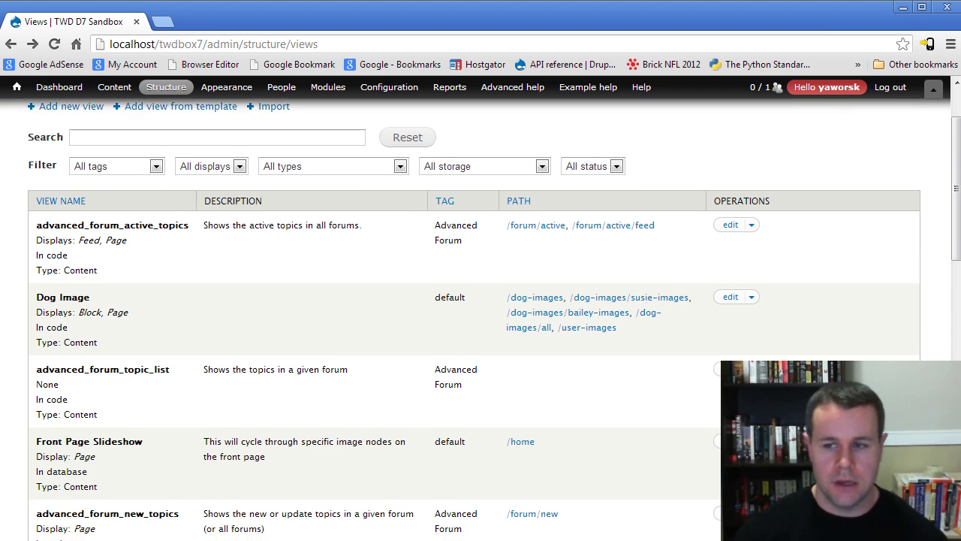
pyautogui.scroll(-3, 480, 315)
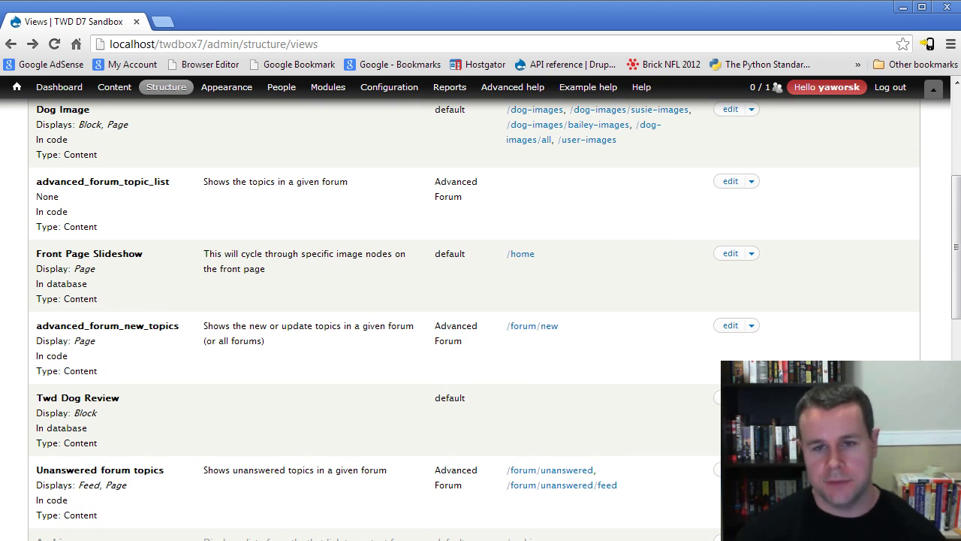
pyautogui.scroll(-1, 480, 315)
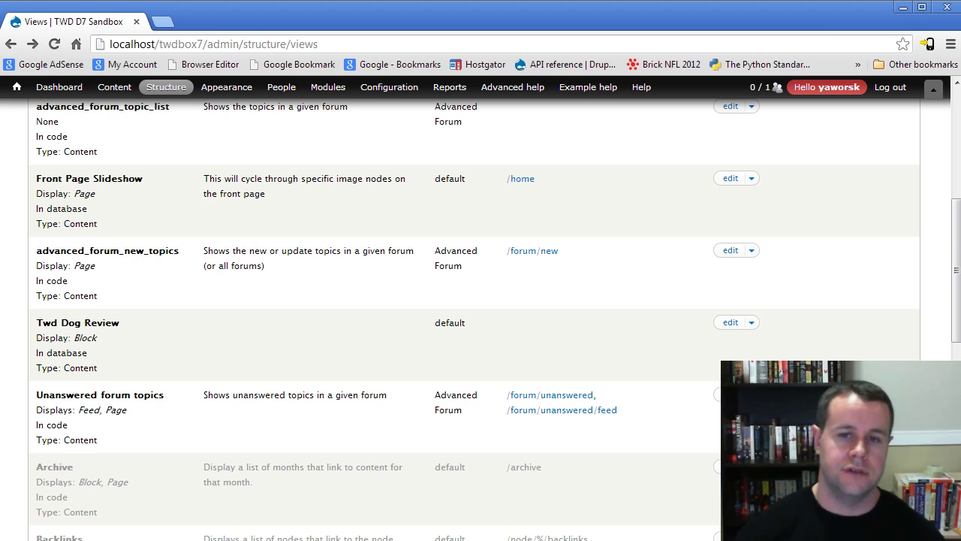
pyautogui.scroll(3, 145, 394)
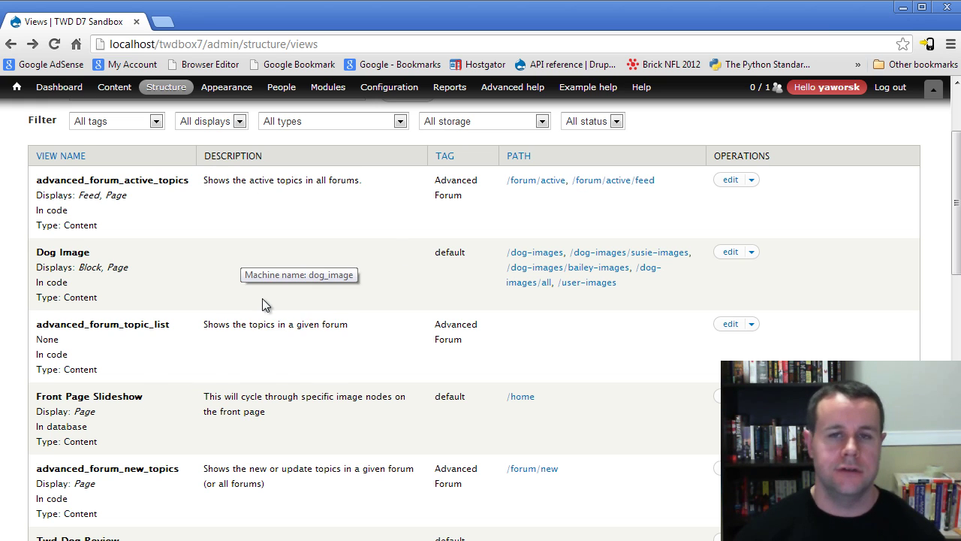
pyautogui.moveTo(71, 283); pyautogui.dragTo(38, 279)
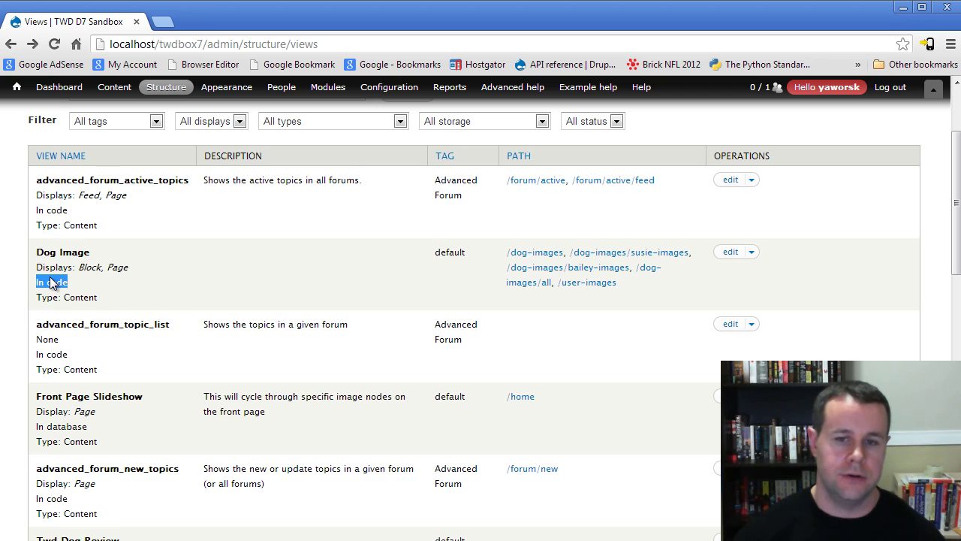
pyautogui.click(42, 280)
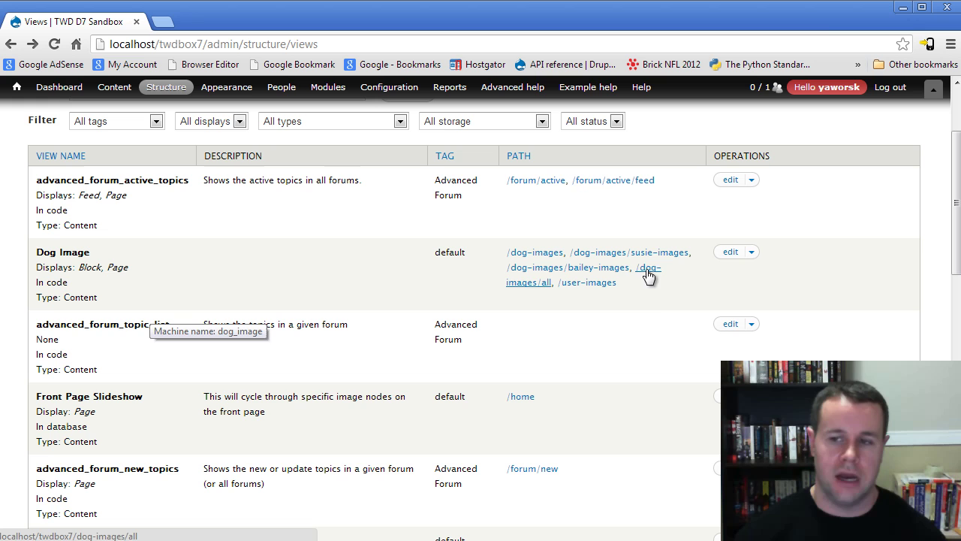
pyautogui.scroll(1, 839, 321)
pyautogui.scroll(3, 842, 319)
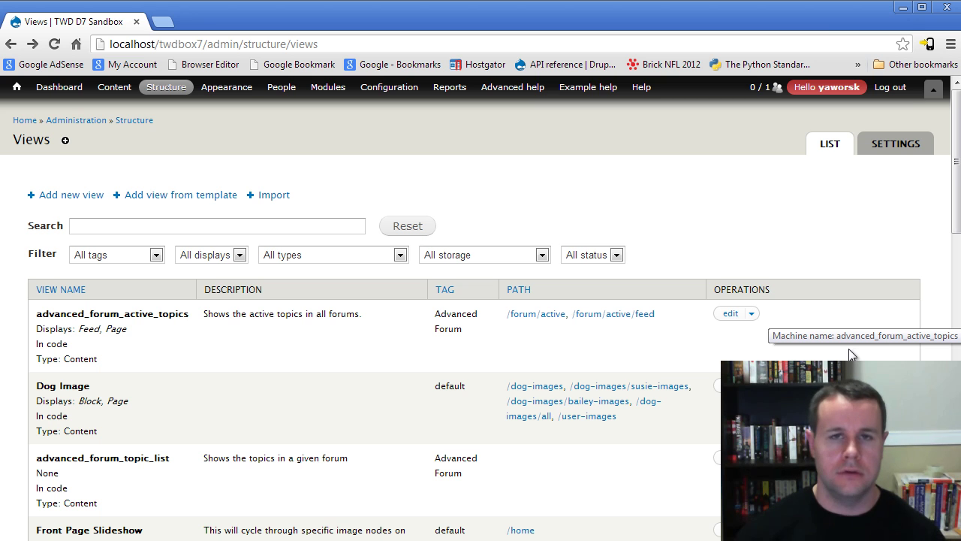
pyautogui.scroll(-2, 848, 348)
pyautogui.scroll(-2, 846, 361)
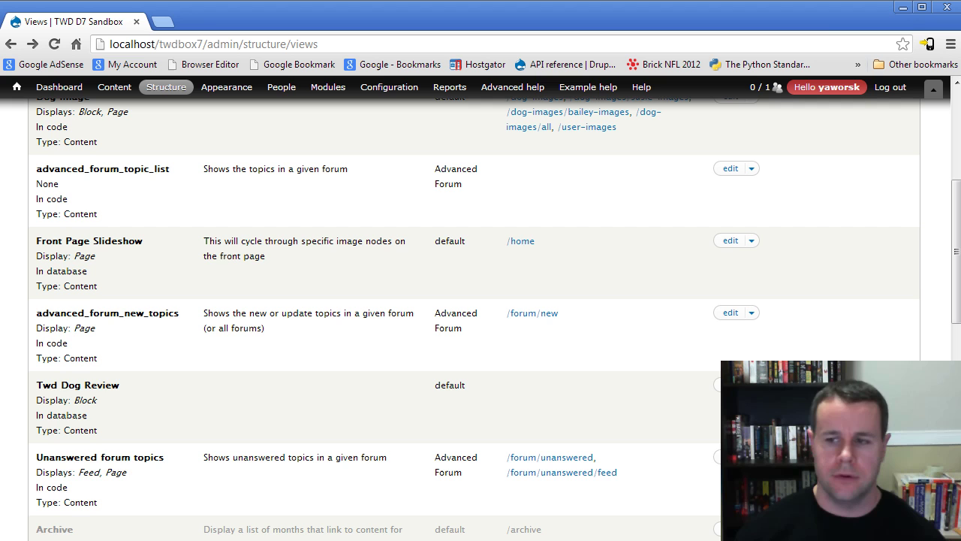
pyautogui.click(751, 385)
pyautogui.click(732, 430)
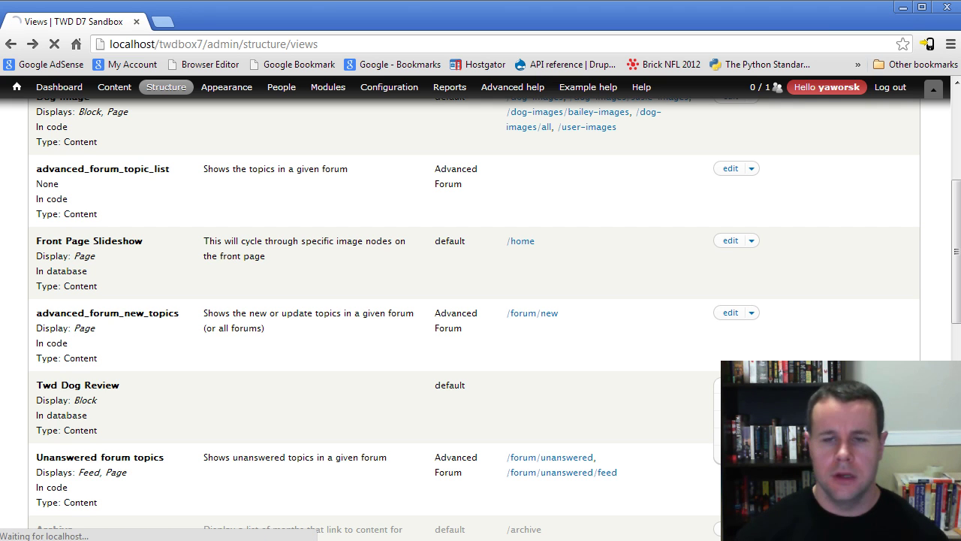
# Return to the views list and open the export code for Twd Dog Review.
pyautogui.hotkey('alt', 'Left')
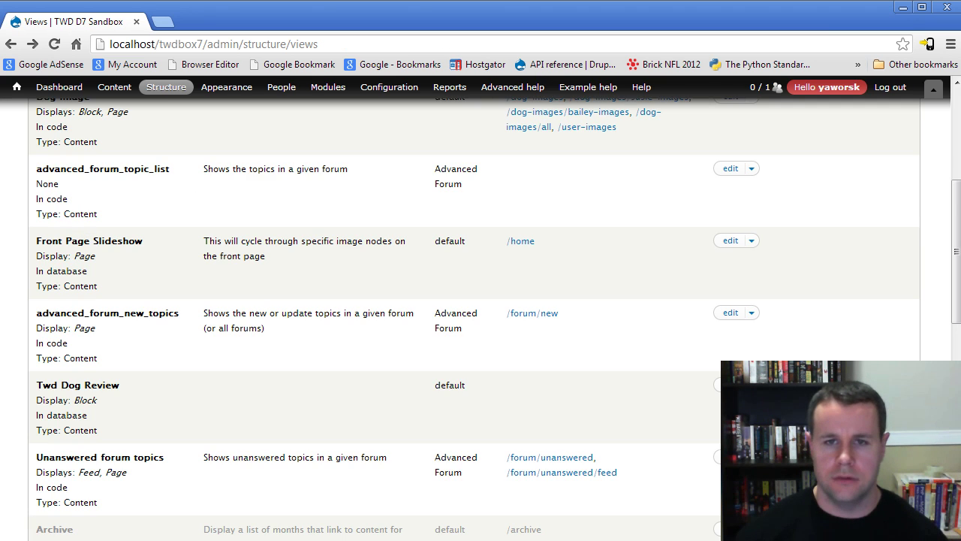
pyautogui.scroll(-1, 745, 337)
pyautogui.click(751, 321)
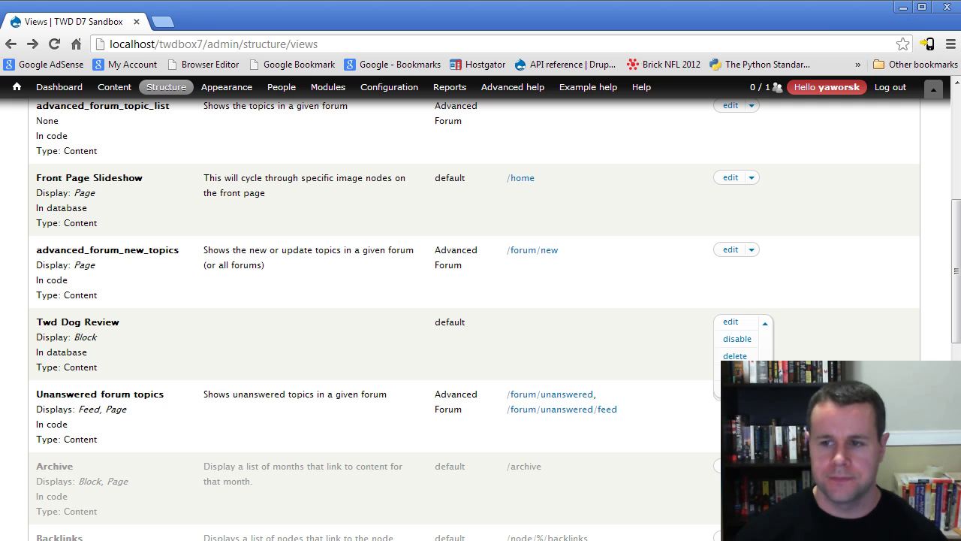
pyautogui.click(732, 390)
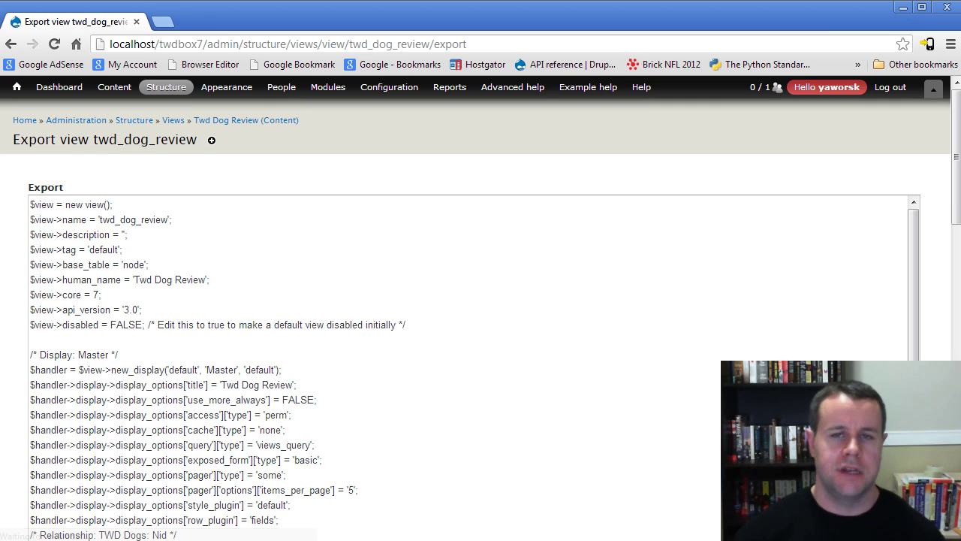
# Select and copy the full twd_dog_review export code, then go back to the views list.
pyautogui.click(458, 370)
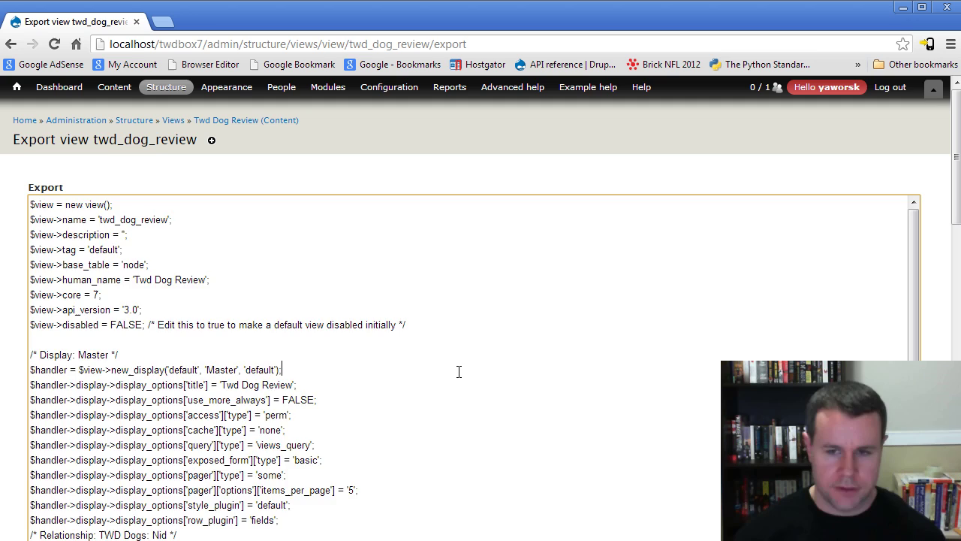
pyautogui.hotkey('ctrl', 'a')
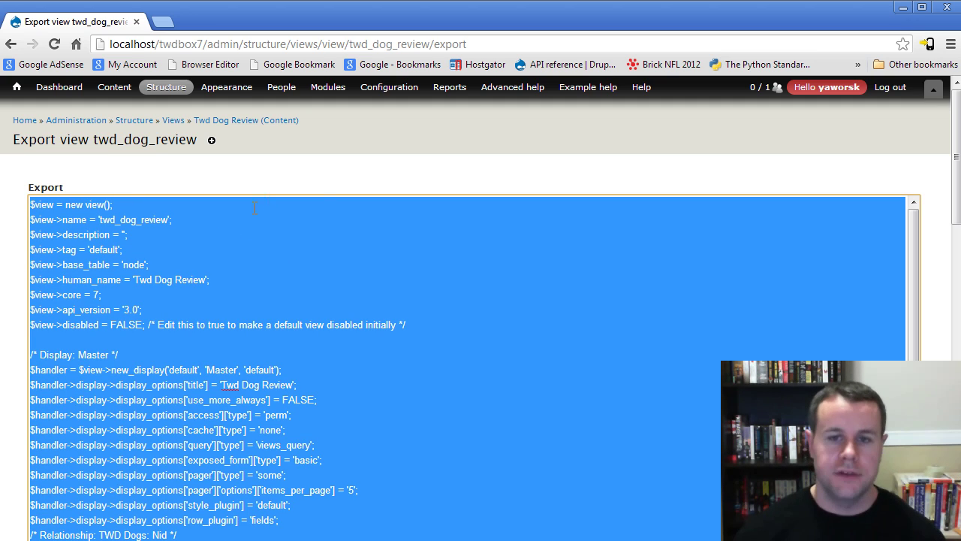
pyautogui.scroll(-10, 251, 512)
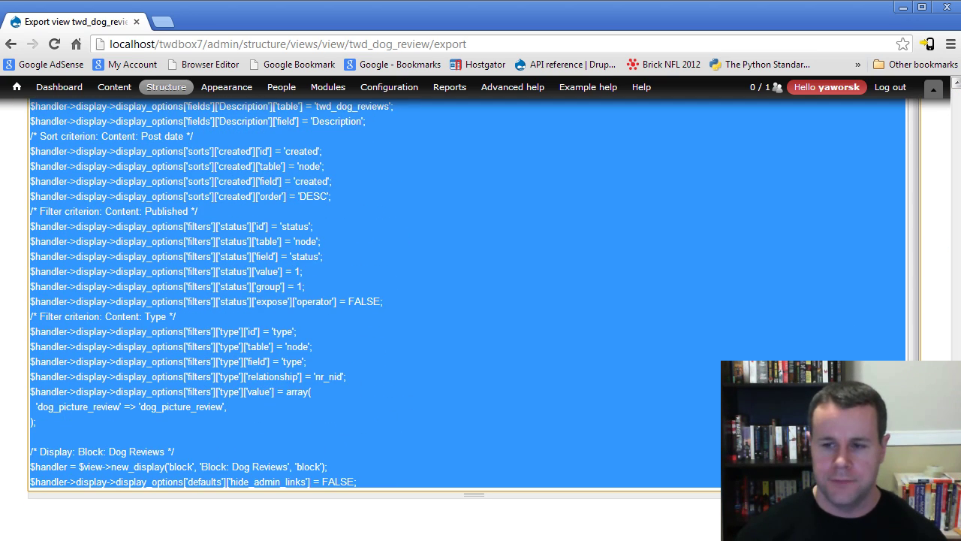
pyautogui.scroll(15, 251, 513)
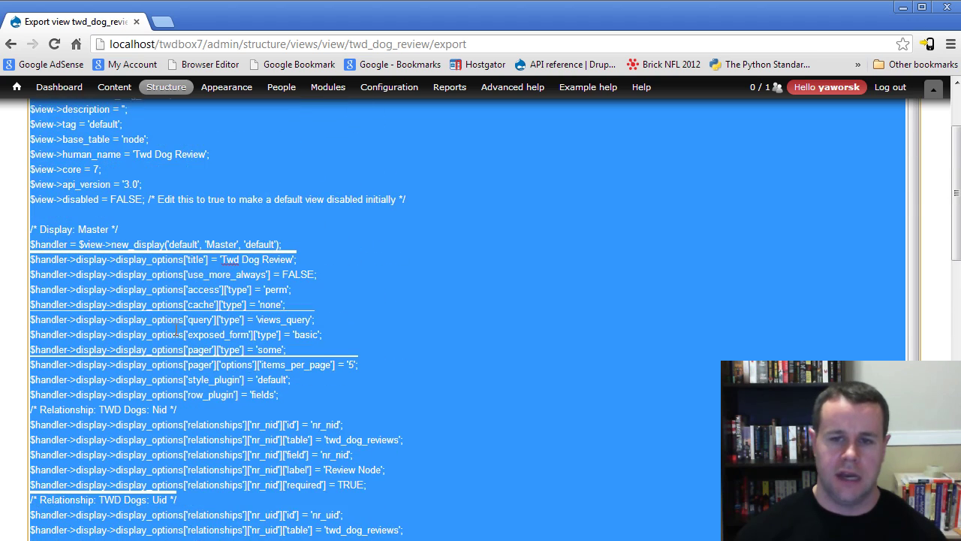
pyautogui.hotkey('alt', 'Left')
pyautogui.scroll(6, 807, 283)
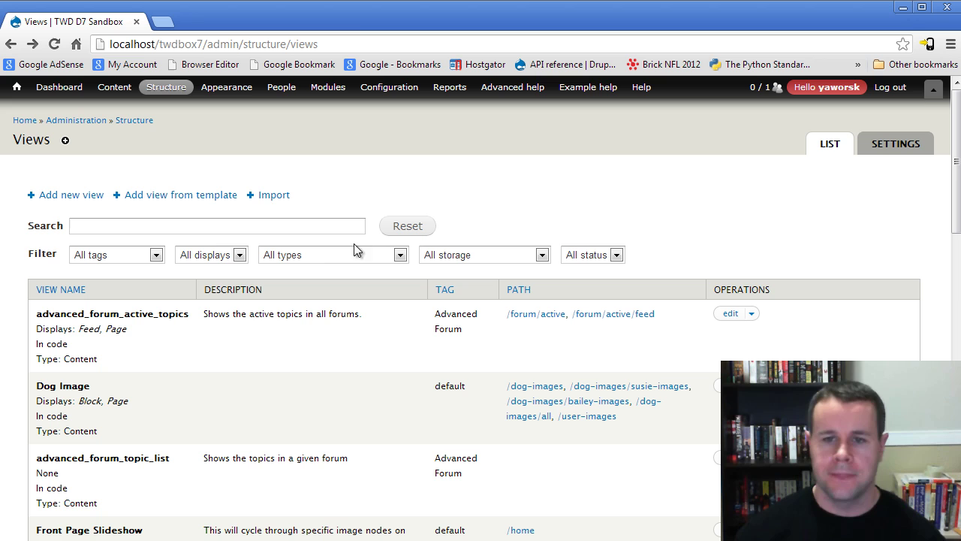
# Paste the twd_dog_review export code into the import form and enable 'Replace an existing view'.
pyautogui.click(267, 200)
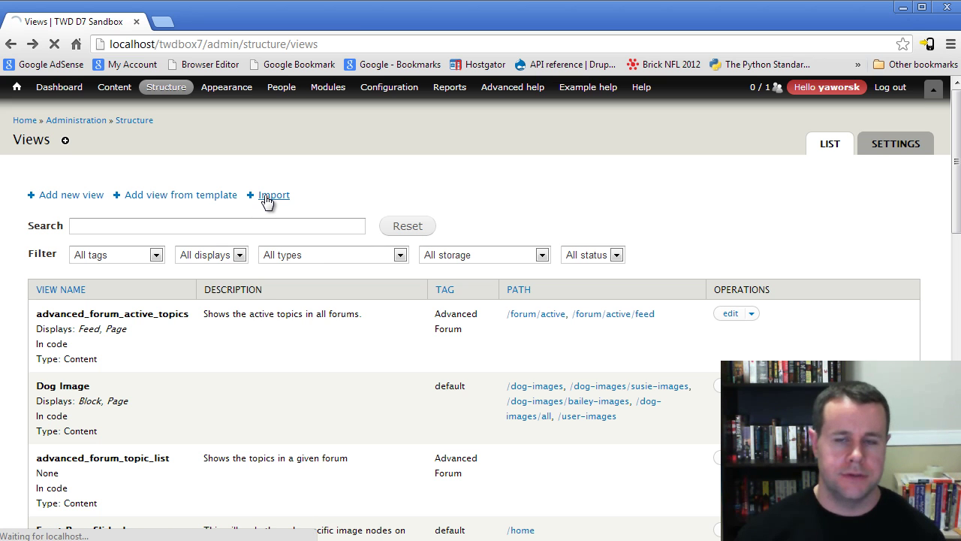
pyautogui.click(165, 346)
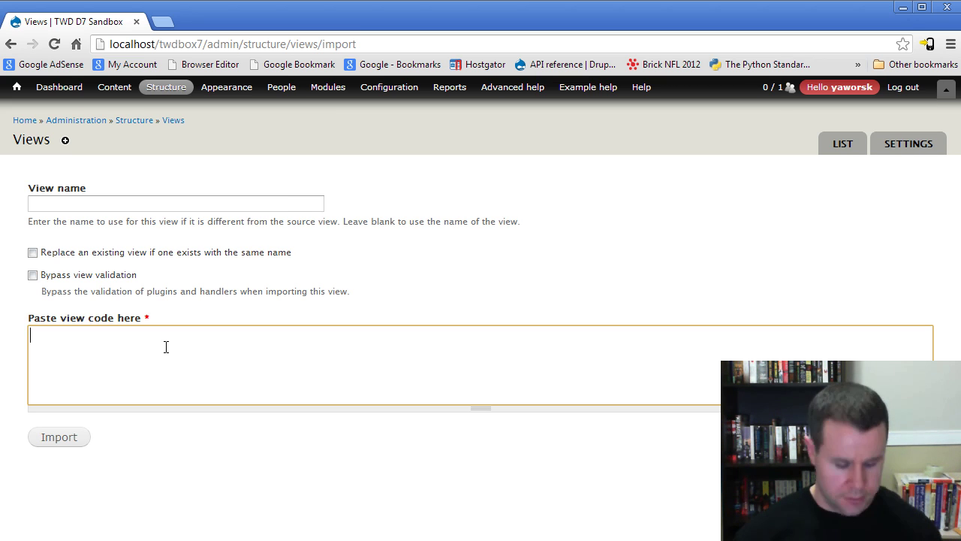
pyautogui.hotkey('ctrl', 'v')
pyautogui.moveTo(458, 408); pyautogui.dragTo(446, 530)
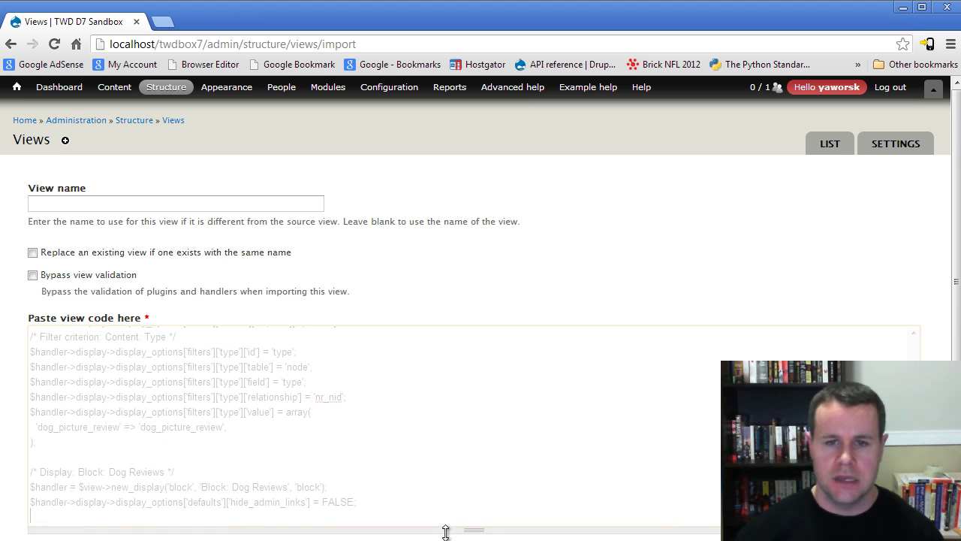
pyautogui.click(50, 207)
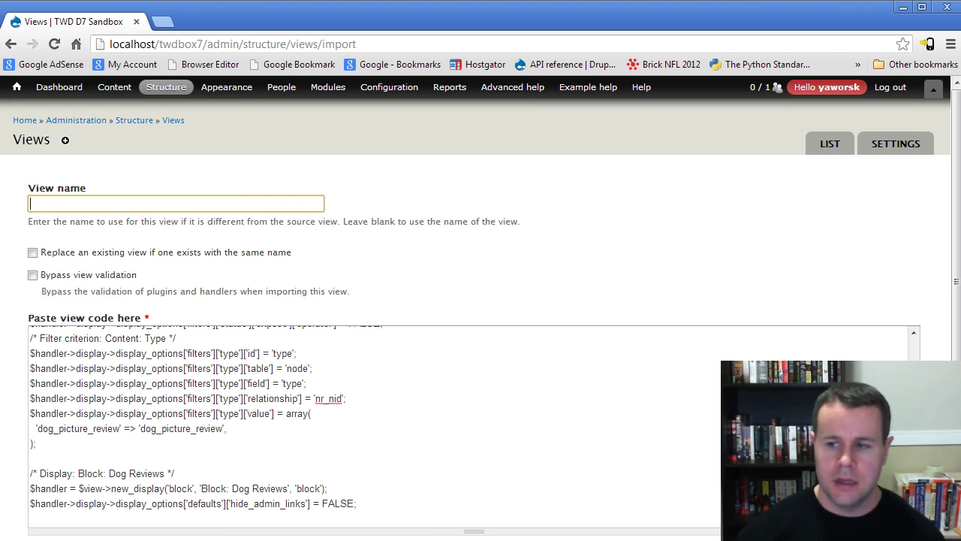
pyautogui.click(913, 333)
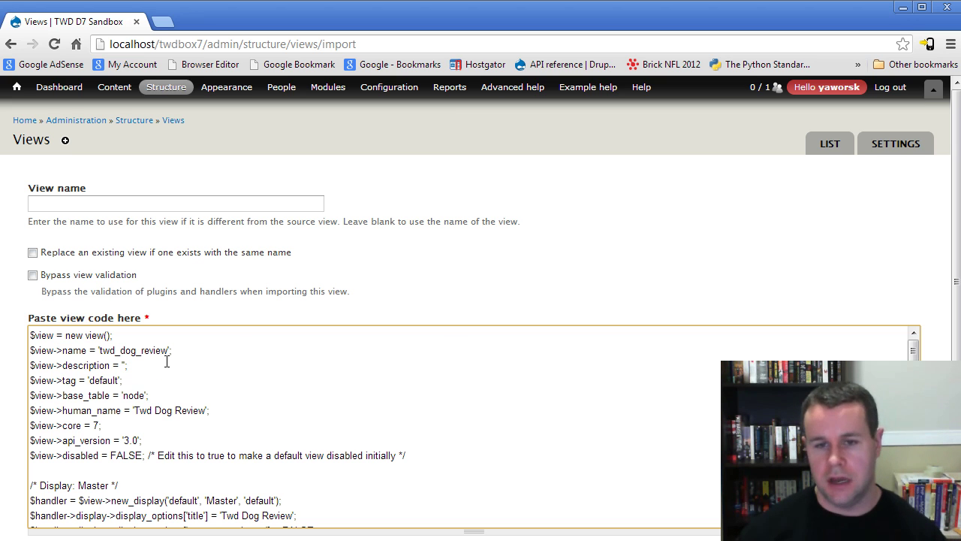
pyautogui.moveTo(169, 350); pyautogui.dragTo(99, 351)
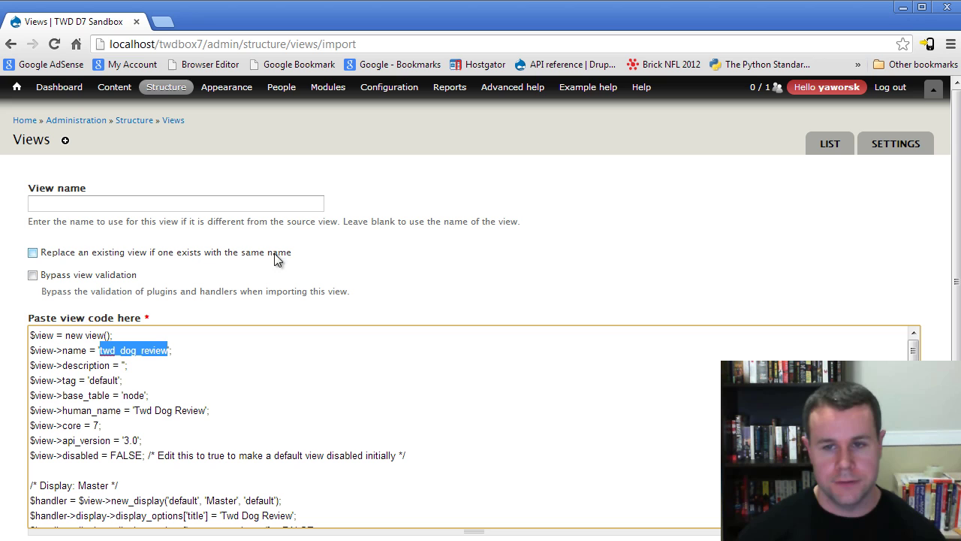
pyautogui.click(216, 251)
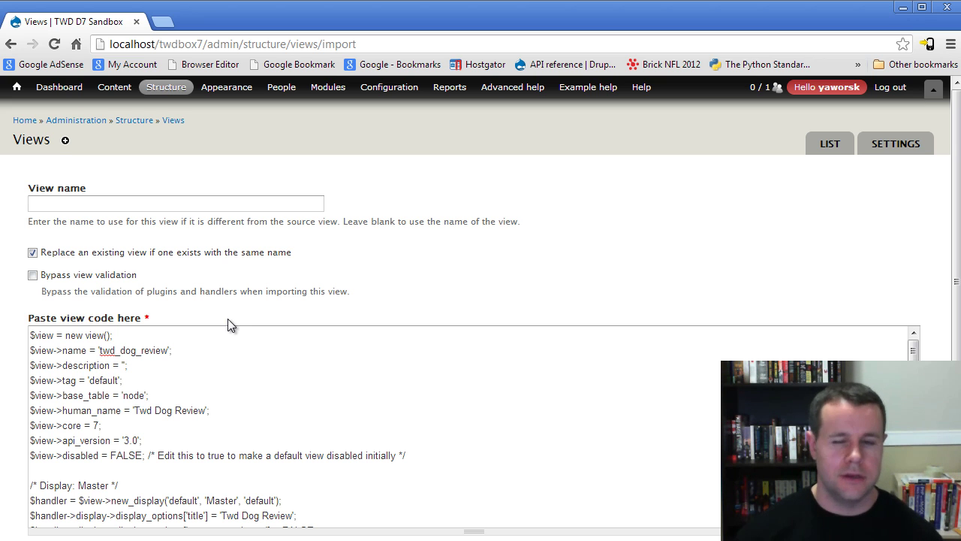
pyautogui.scroll(-2, 957, 304)
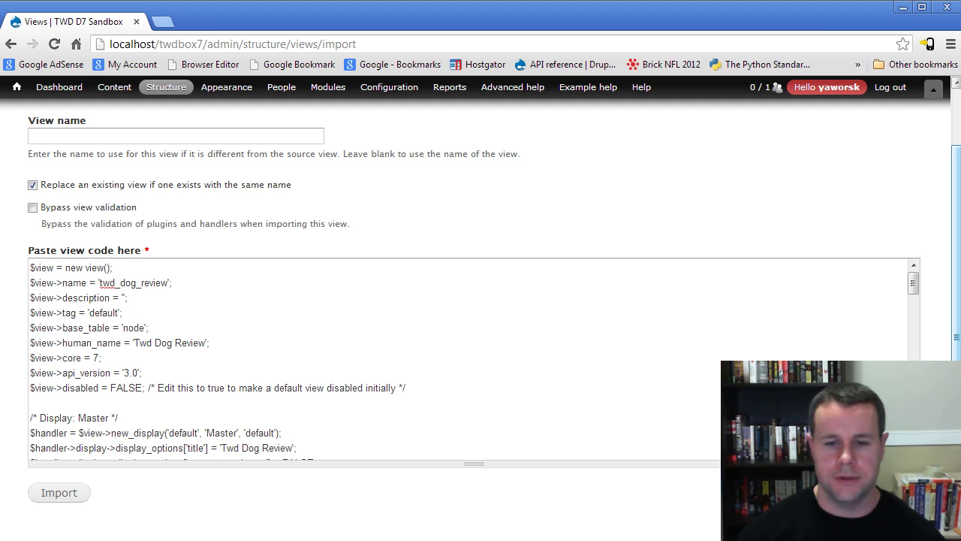
# Import the pasted code, save the Twd Dog Review view, and return to the Views list.
pyautogui.click(60, 492)
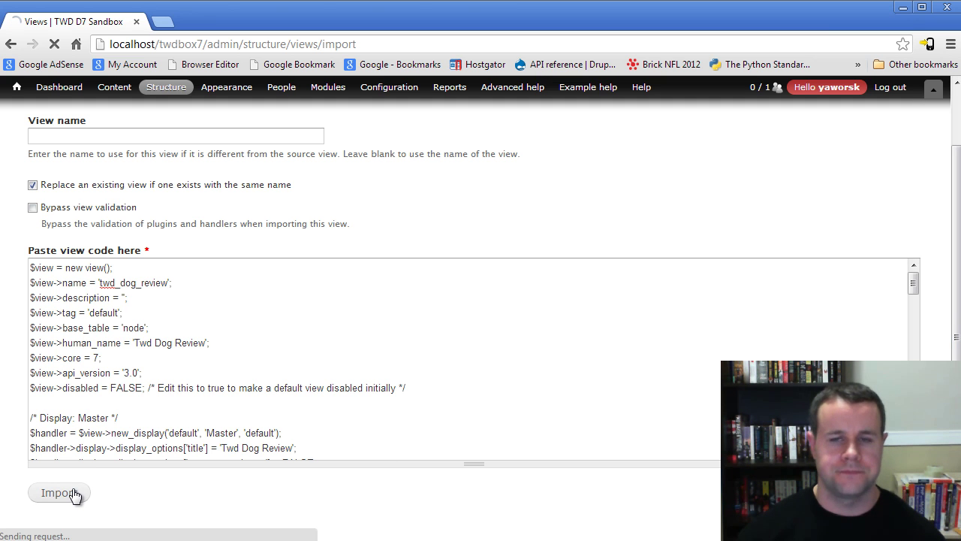
pyautogui.scroll(-3, 337, 368)
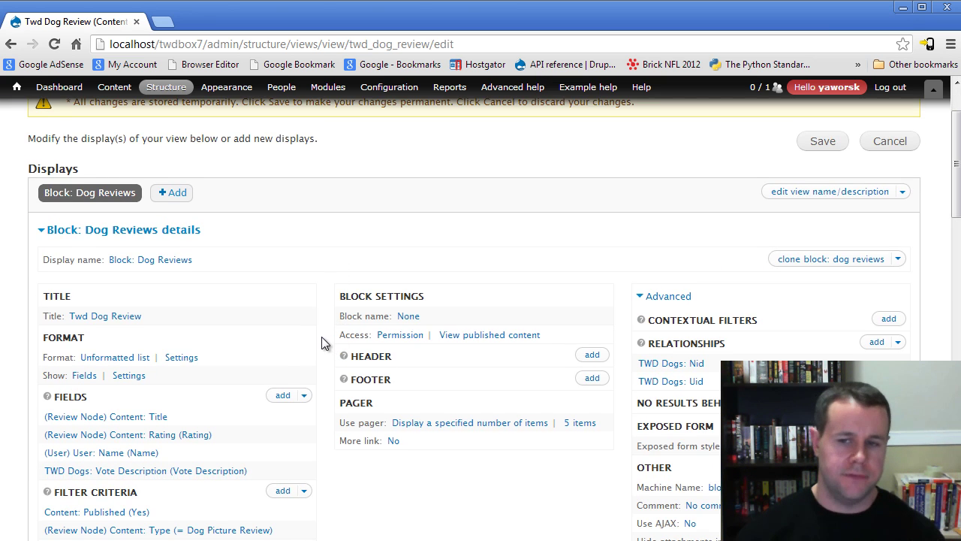
pyautogui.scroll(1, 421, 453)
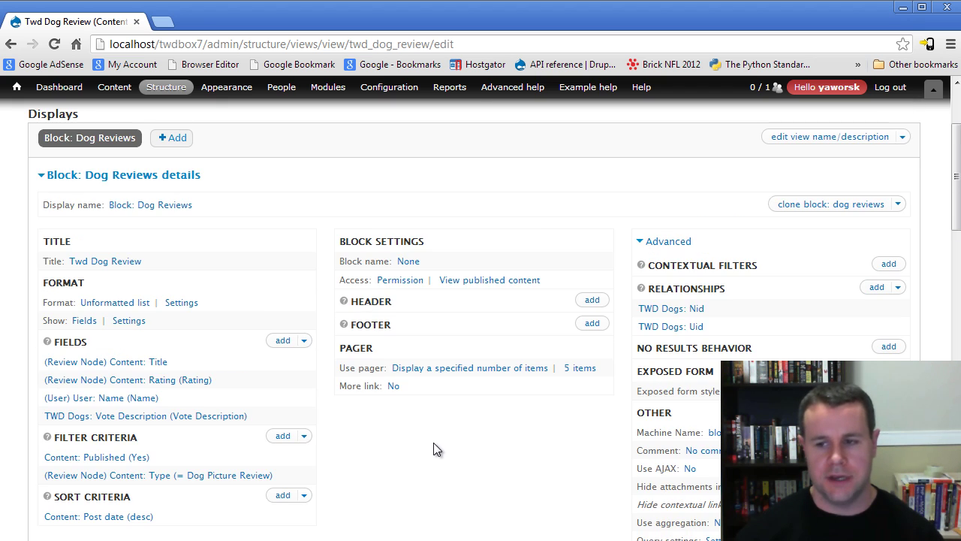
pyautogui.scroll(3, 434, 443)
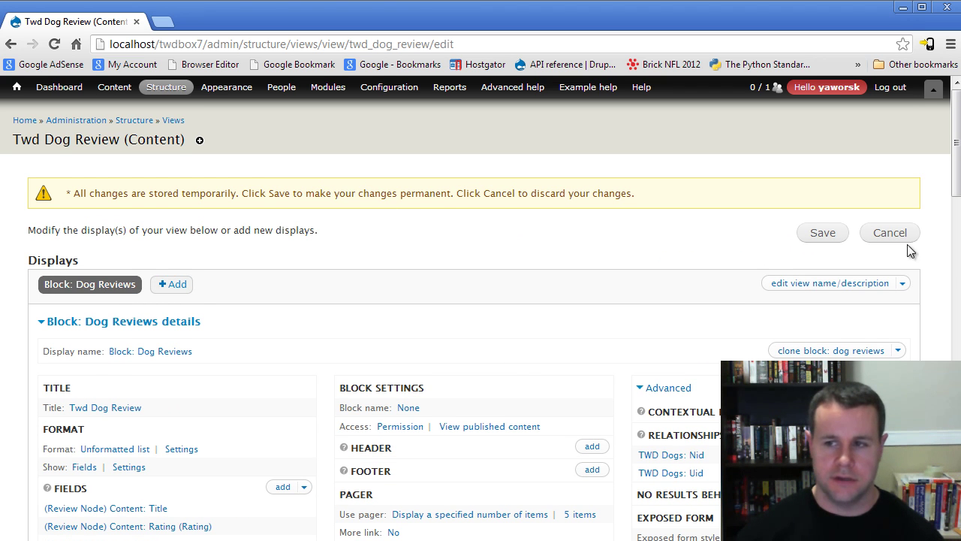
pyautogui.click(822, 233)
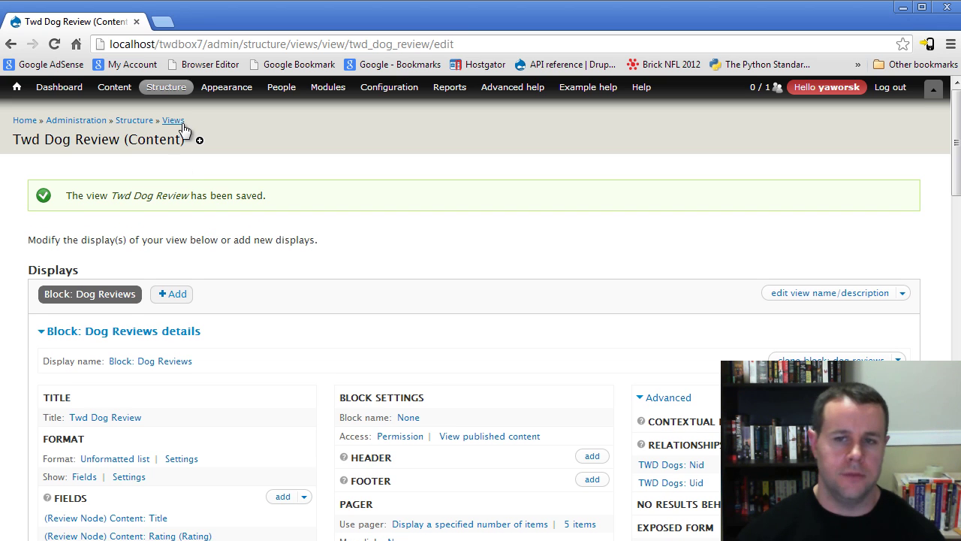
pyautogui.click(177, 123)
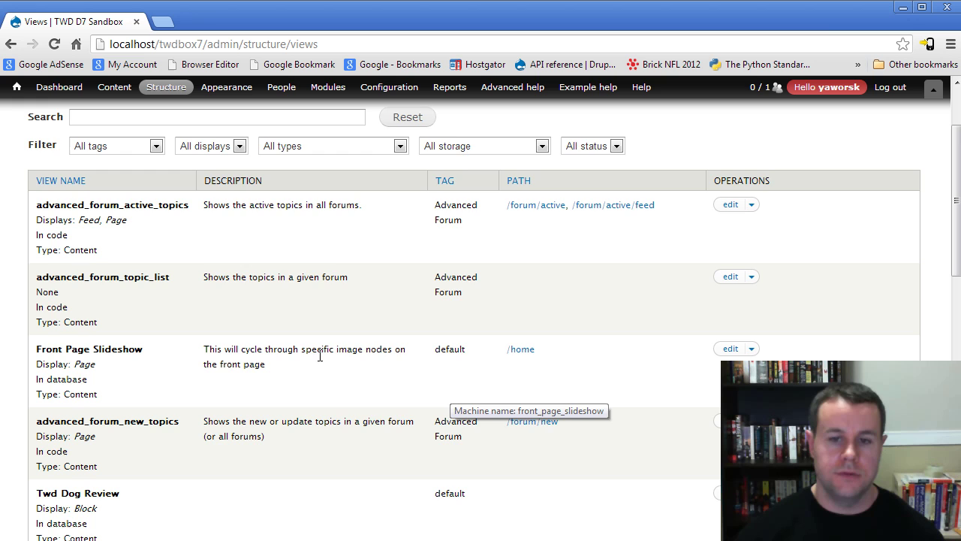
# Find Twd Dog Review listed In database, then switch to twd_views.views.inc in Notepad++.
pyautogui.scroll(-2, 321, 358)
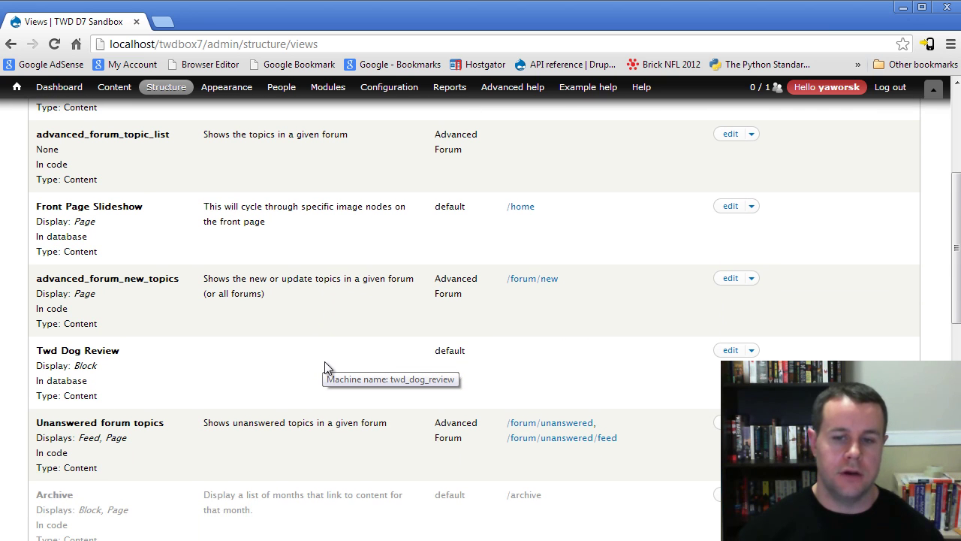
pyautogui.scroll(2, 325, 361)
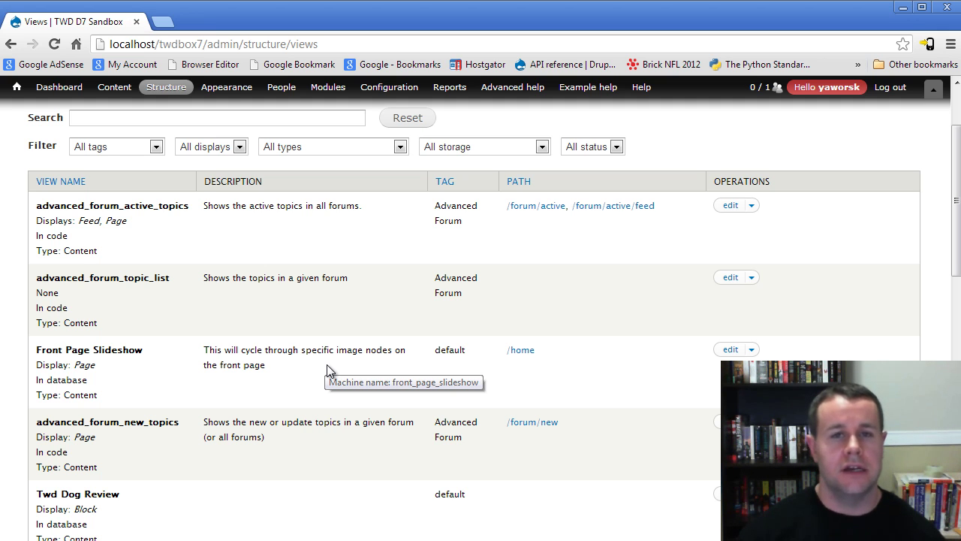
pyautogui.scroll(1, 327, 364)
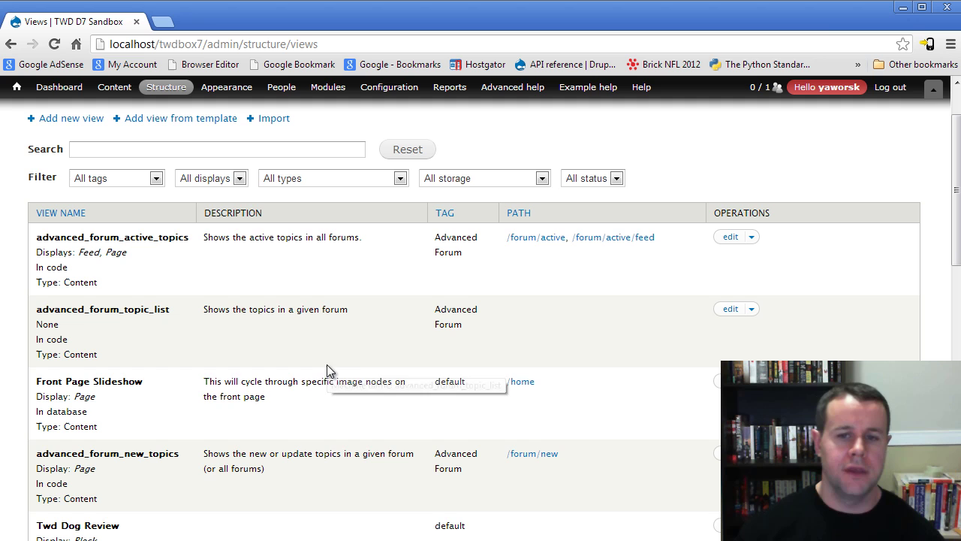
pyautogui.scroll(-1, 139, 378)
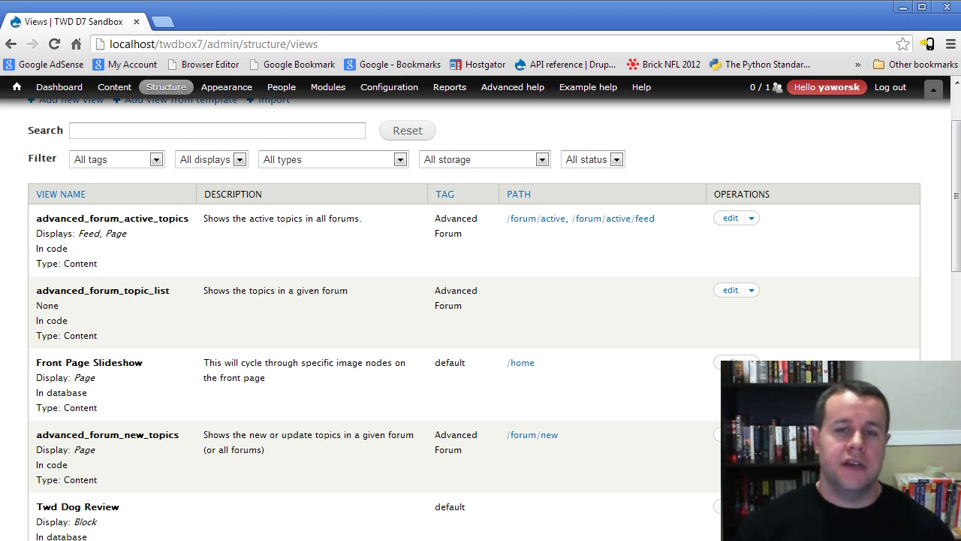
pyautogui.hotkey('alt', 'Tab')
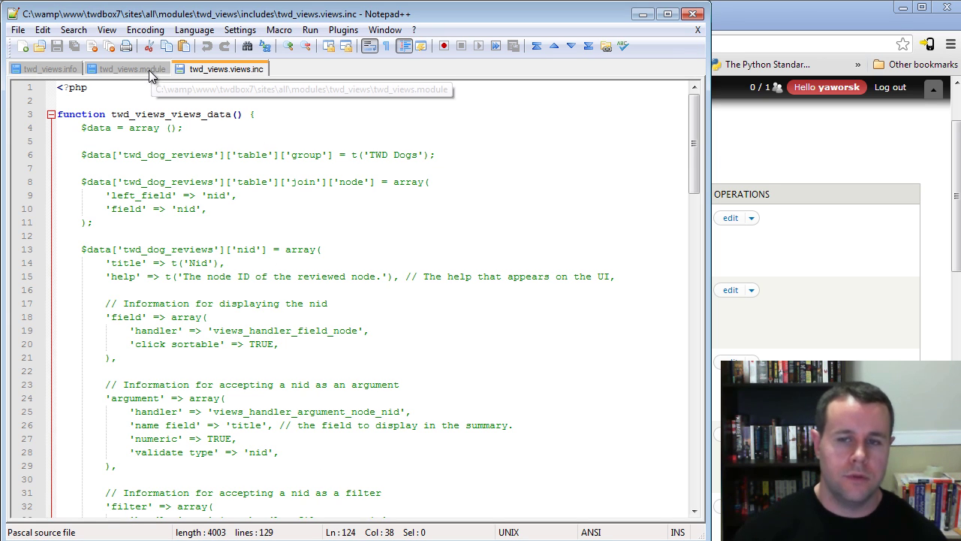
# In a new browser tab, load the Drupal 7 API reference at api.drupal.org/api/drupal/7.
pyautogui.click(742, 13)
pyautogui.click(163, 21)
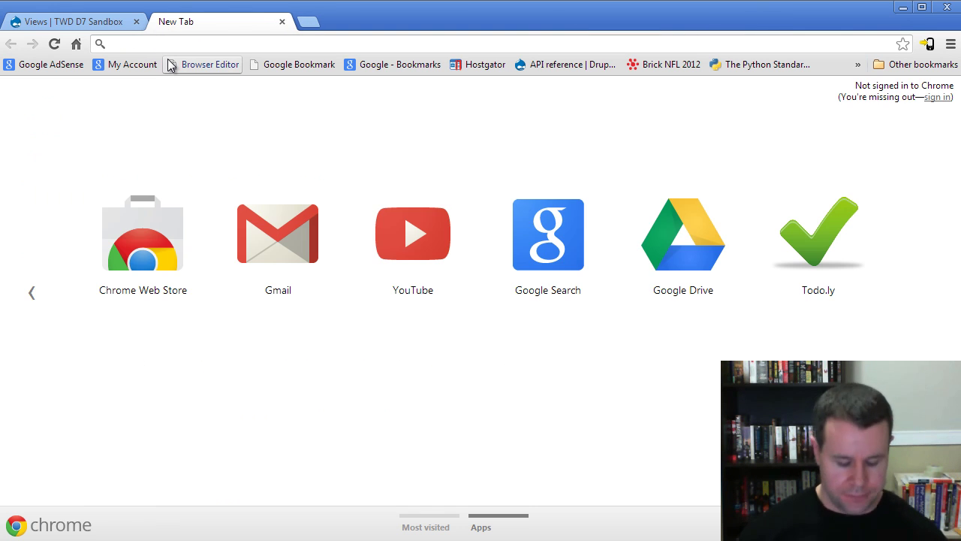
pyautogui.write('drupal.org/')
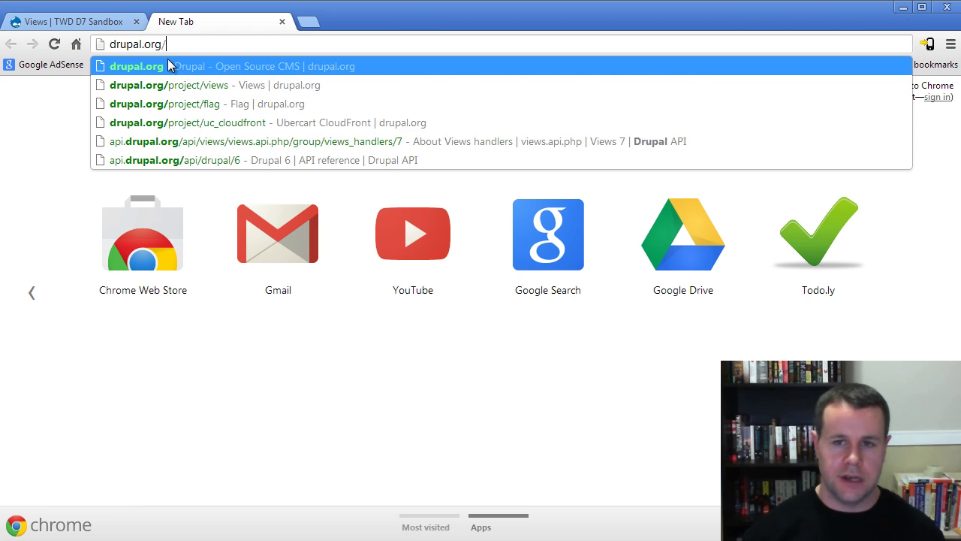
pyautogui.write('api/drupal 7\\]')
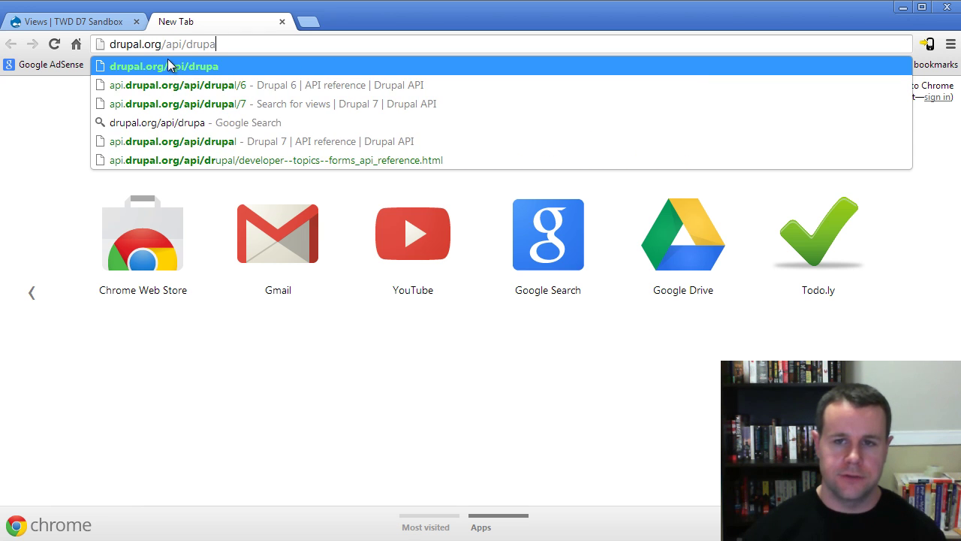
pyautogui.press('BackSpace')
pyautogui.press('BackSpace')
pyautogui.press('BackSpace')
pyautogui.press('BackSpace')
pyautogui.write('/')
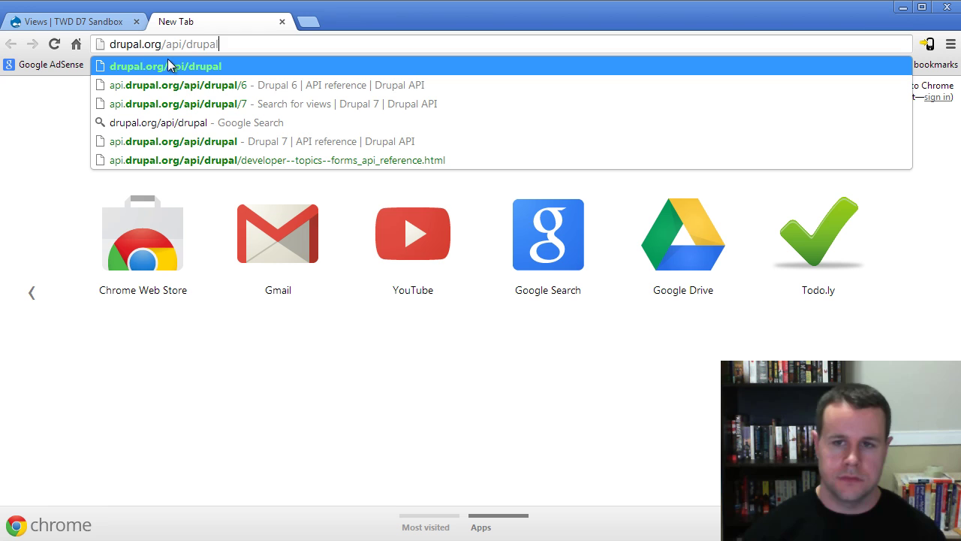
pyautogui.write('7')
pyautogui.press('Return')
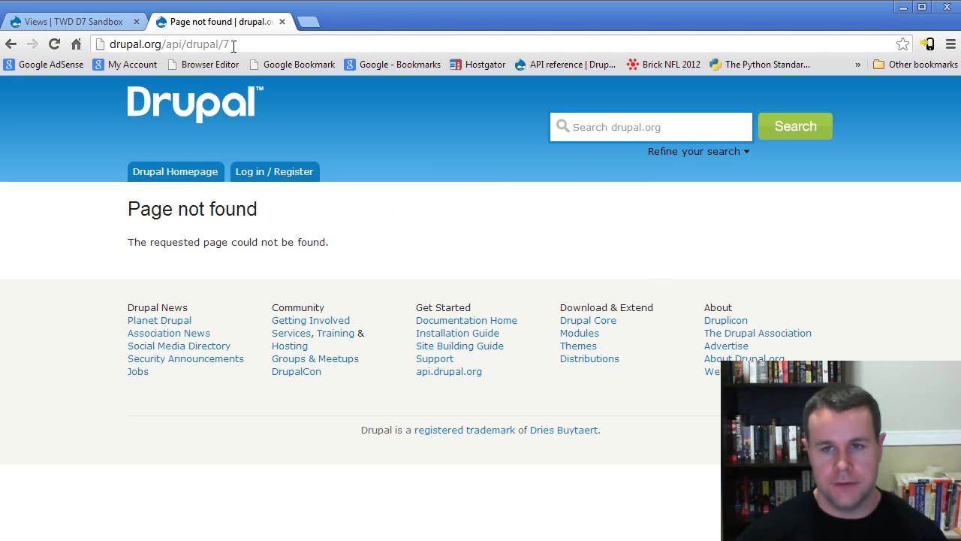
pyautogui.click(235, 44)
pyautogui.click(235, 44)
pyautogui.press('BackSpace')
pyautogui.press('BackSpace')
pyautogui.press('BackSpace')
pyautogui.press('BackSpace')
pyautogui.press('BackSpace')
pyautogui.press('BackSpace')
pyautogui.press('BackSpace')
pyautogui.press('BackSpace')
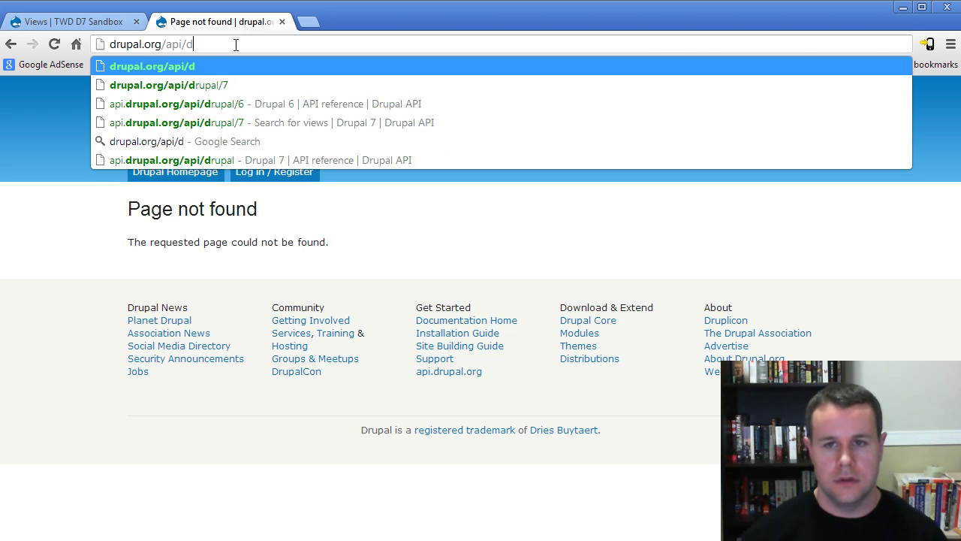
pyautogui.press('Down')
pyautogui.press('Down')
pyautogui.press('Down')
pyautogui.press('Down')
pyautogui.press('Return')
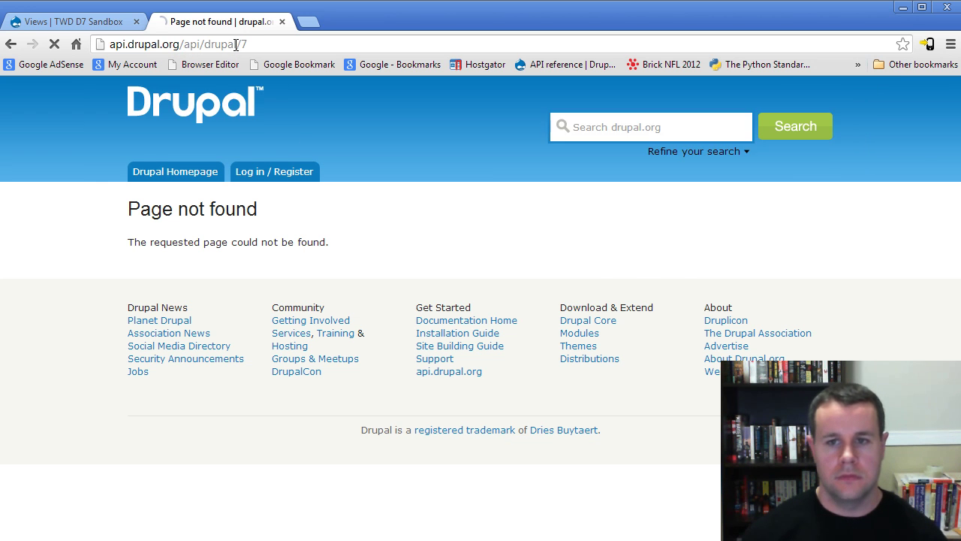
# Search the API for 'views' and open the Views project reference under Other projects.
pyautogui.click(698, 295)
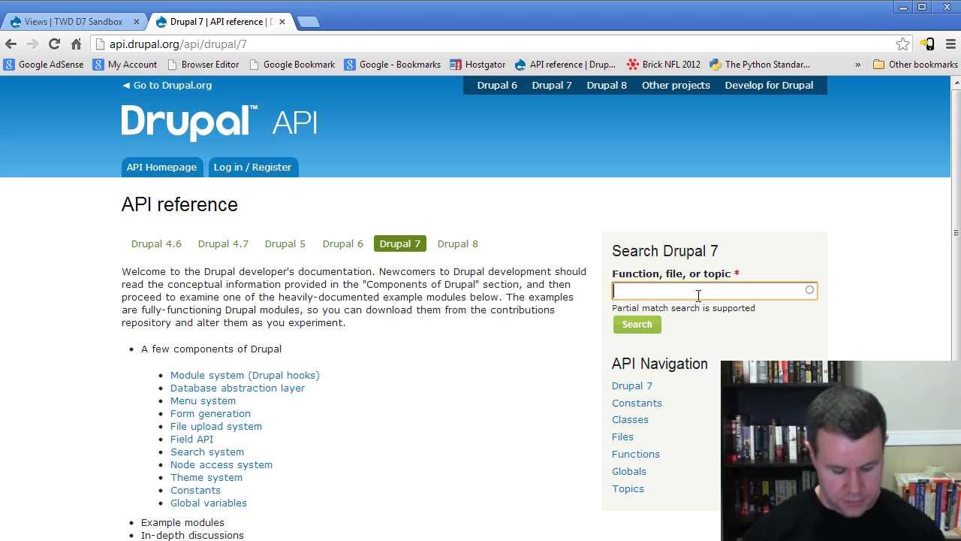
pyautogui.write('views')
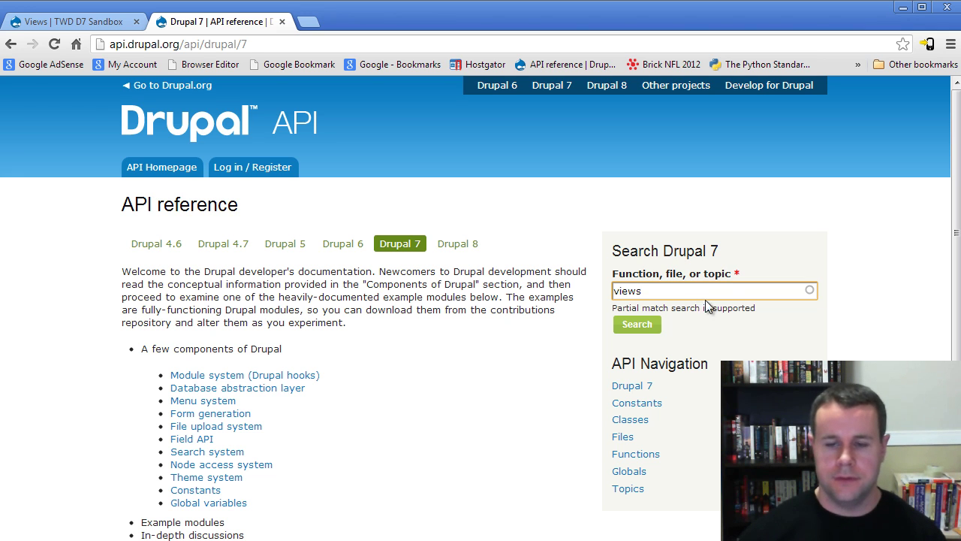
pyautogui.click(650, 324)
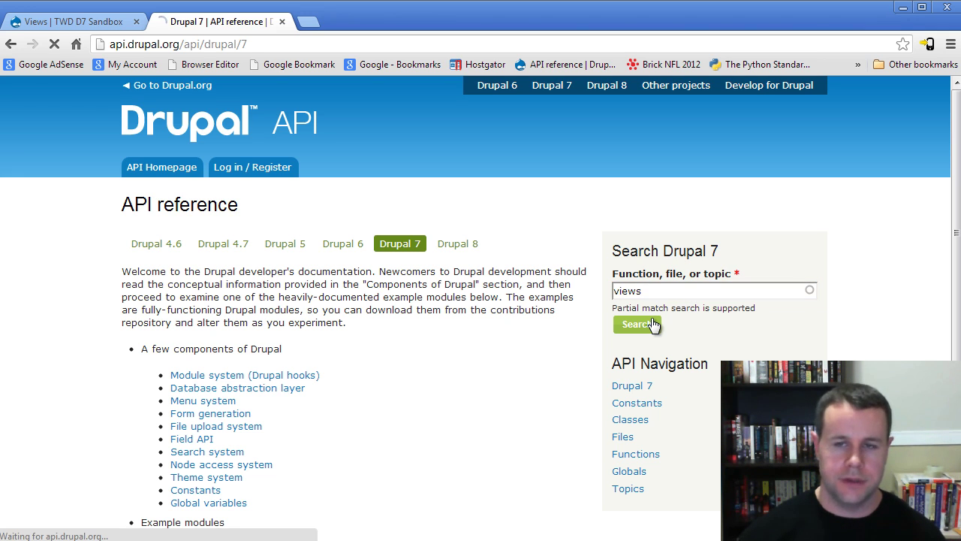
pyautogui.click(181, 304)
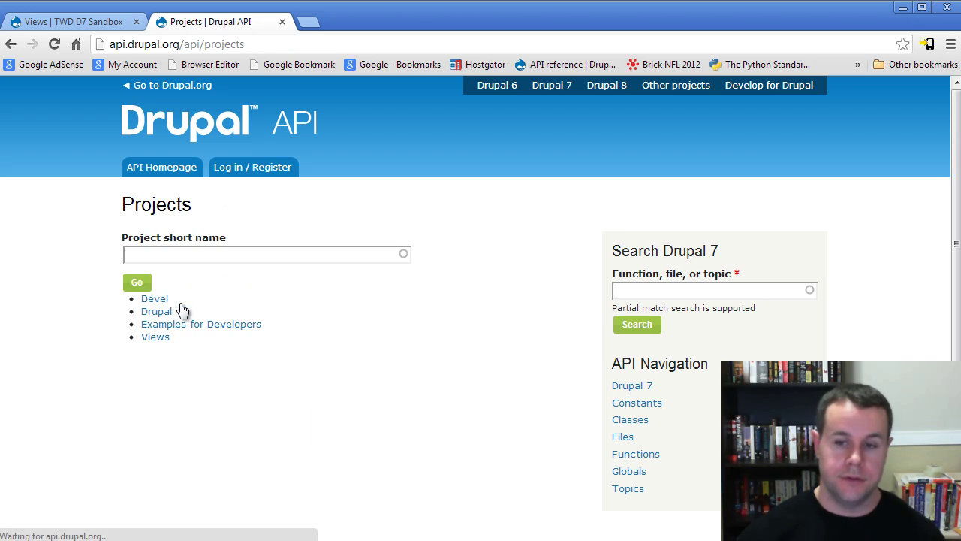
pyautogui.click(164, 338)
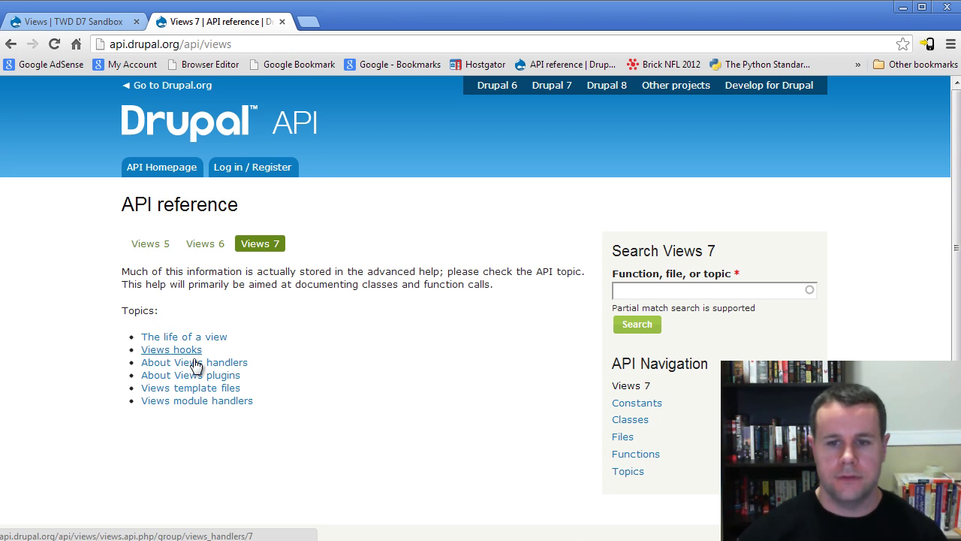
# Open the Views hooks topic and highlight the hook_views_default_views entry and its description.
pyautogui.click(191, 350)
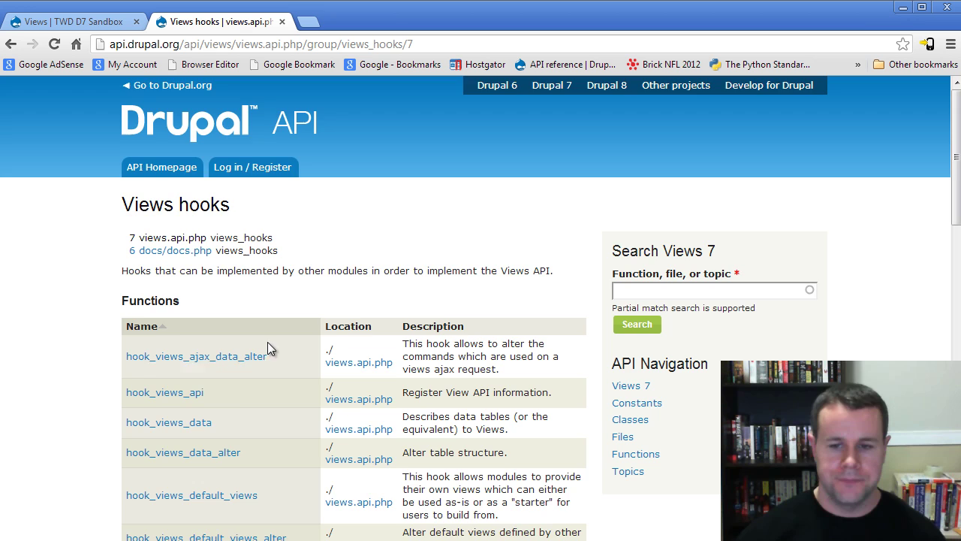
pyautogui.scroll(-2, 267, 349)
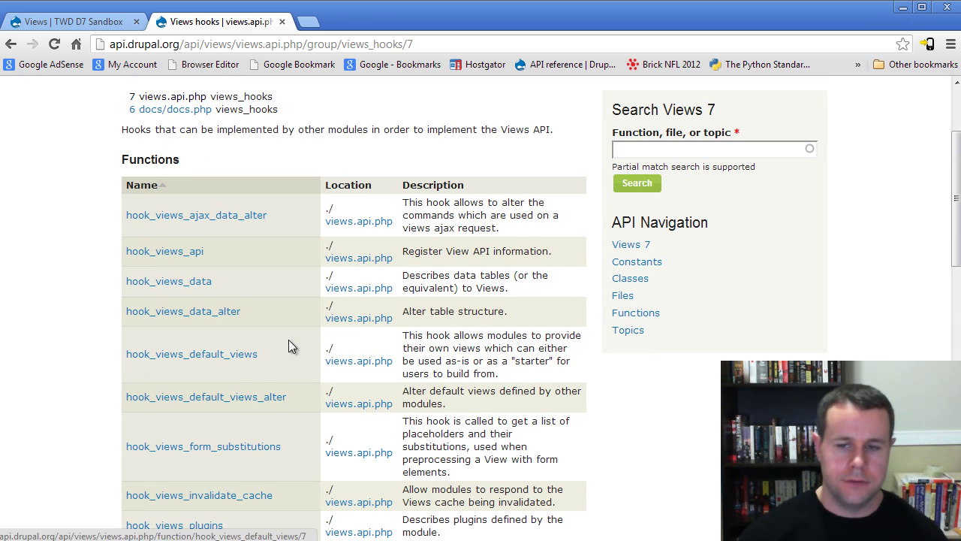
pyautogui.moveTo(259, 354); pyautogui.dragTo(128, 365)
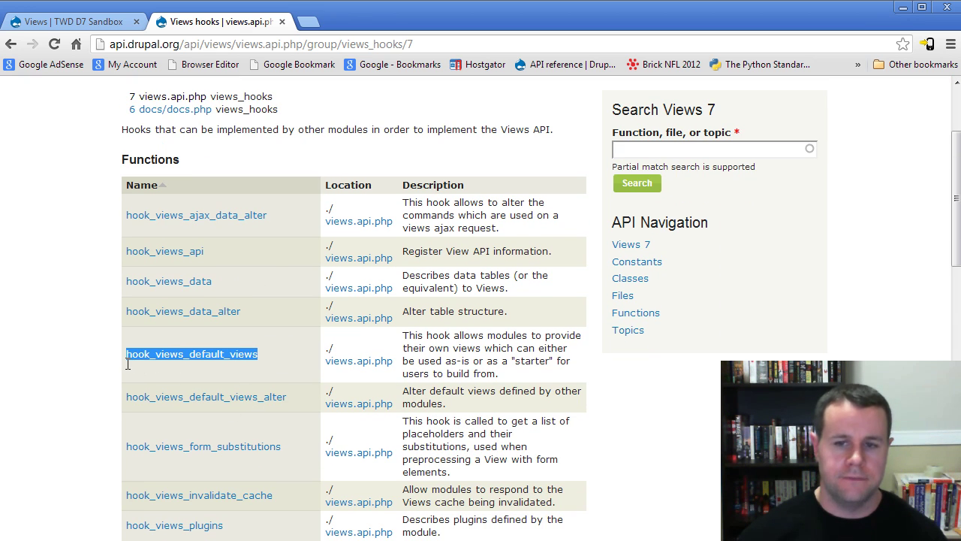
pyautogui.click(277, 364)
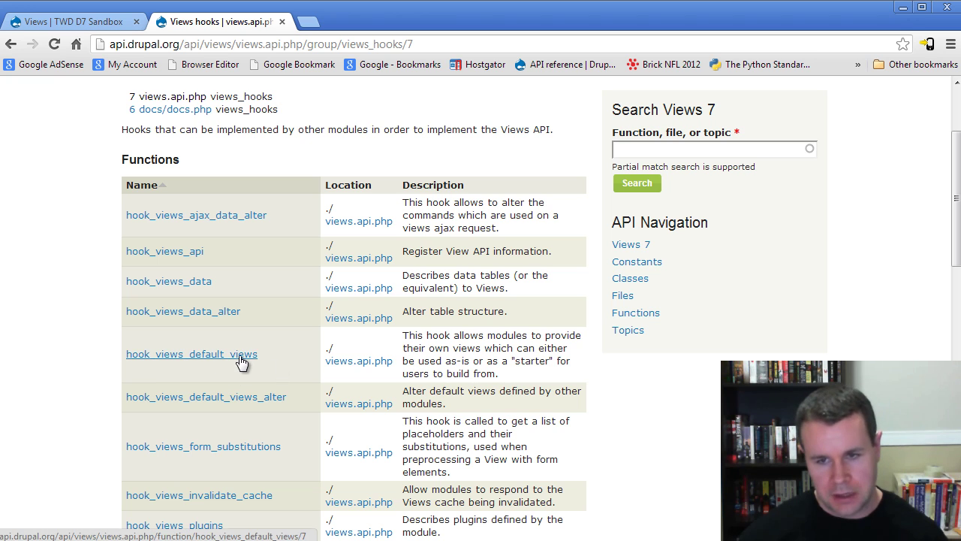
pyautogui.moveTo(410, 342); pyautogui.dragTo(465, 347)
pyautogui.click(494, 344)
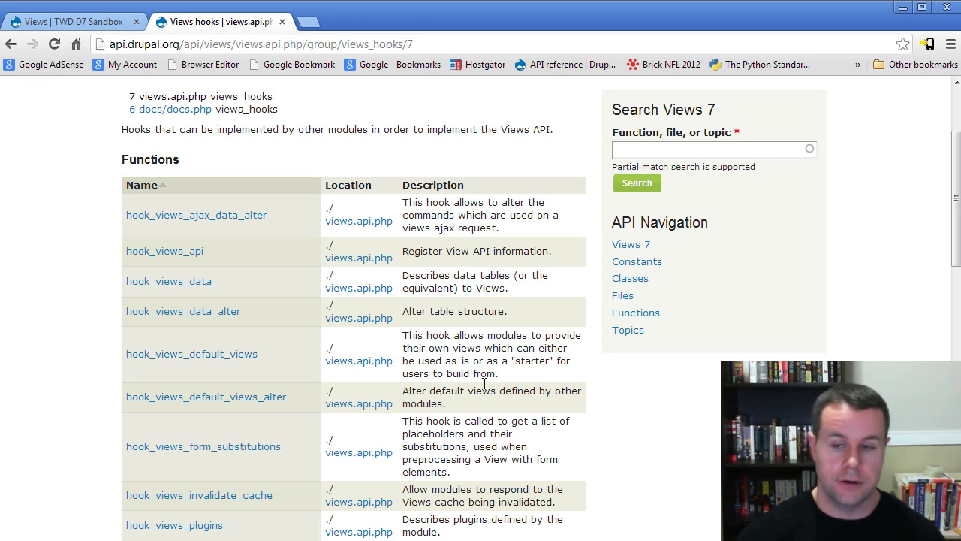
# Open the hook_views_default_views page and highlight the MODULENAME.views_default.inc file name.
pyautogui.click(199, 354)
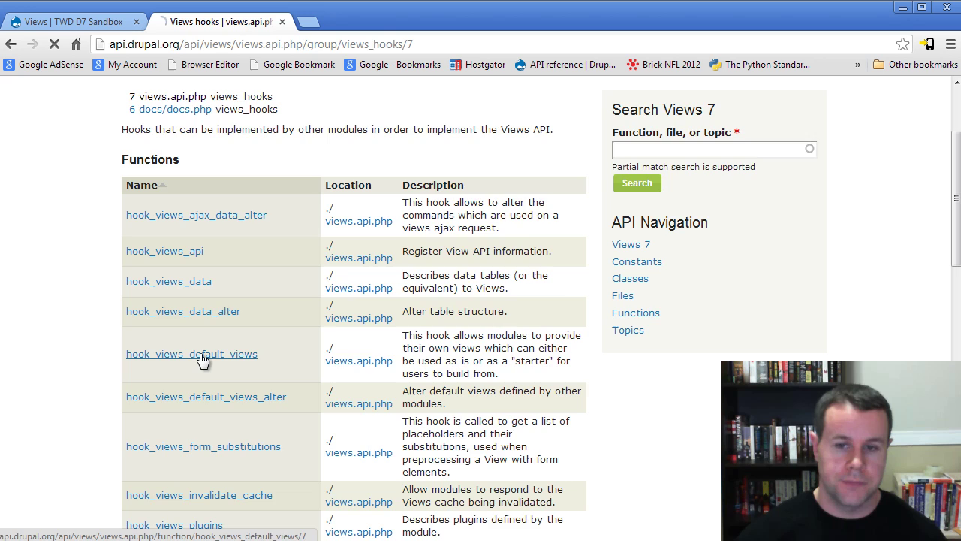
pyautogui.scroll(-1, 284, 353)
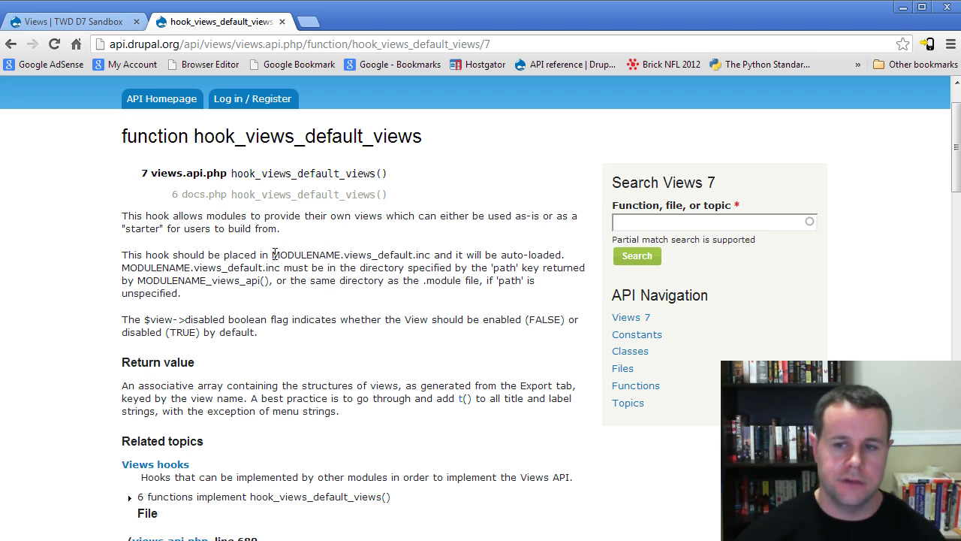
pyautogui.moveTo(273, 255); pyautogui.dragTo(432, 247)
pyautogui.hotkey('ctrl', 'c')
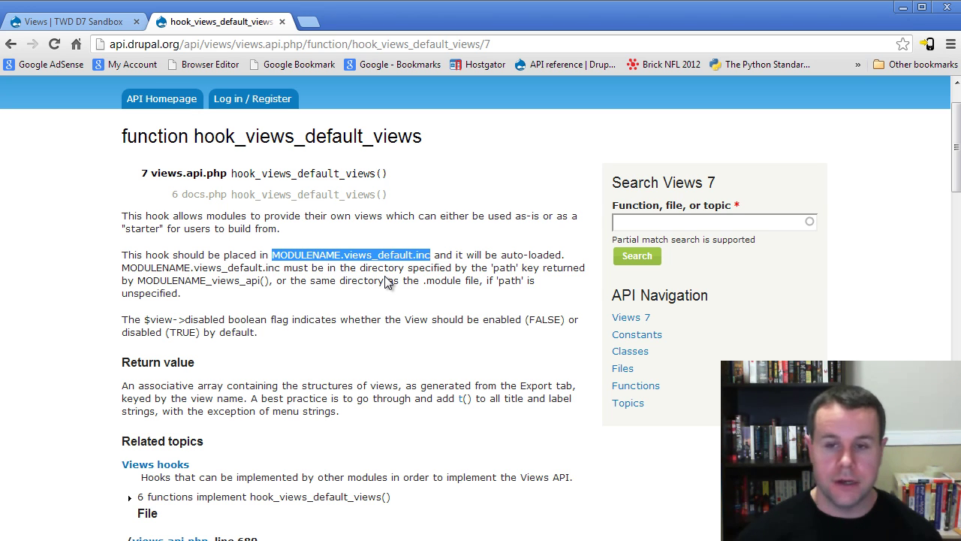
# Check the views_api path in twd_views.module, then return to the twd_views includes folder.
pyautogui.hotkey('alt', 'Tab')
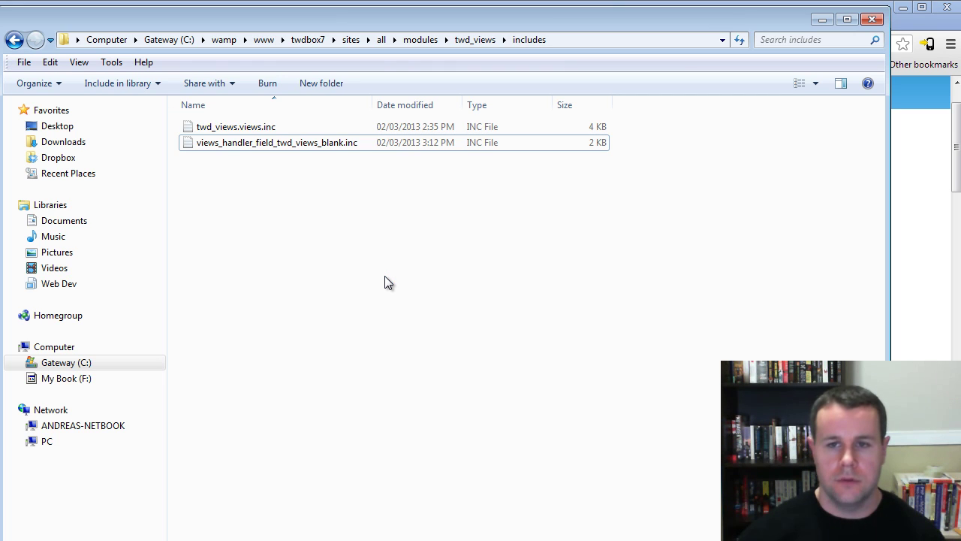
pyautogui.press('Left')
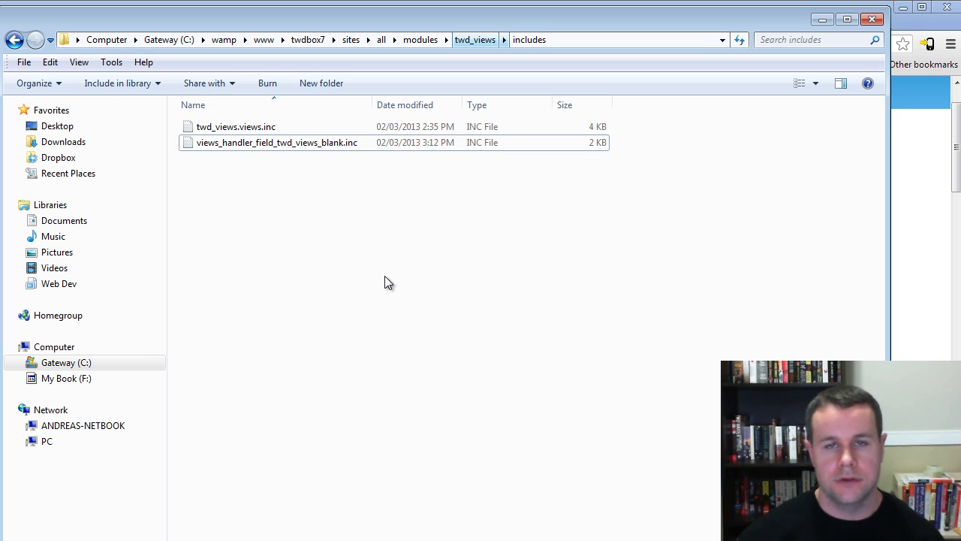
pyautogui.press('Right')
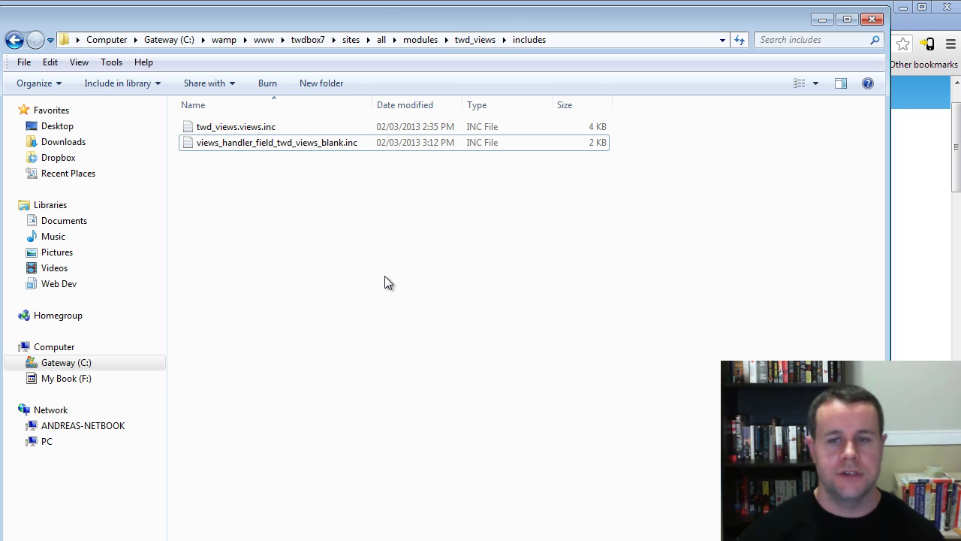
pyautogui.hotkey('alt', 'Tab')
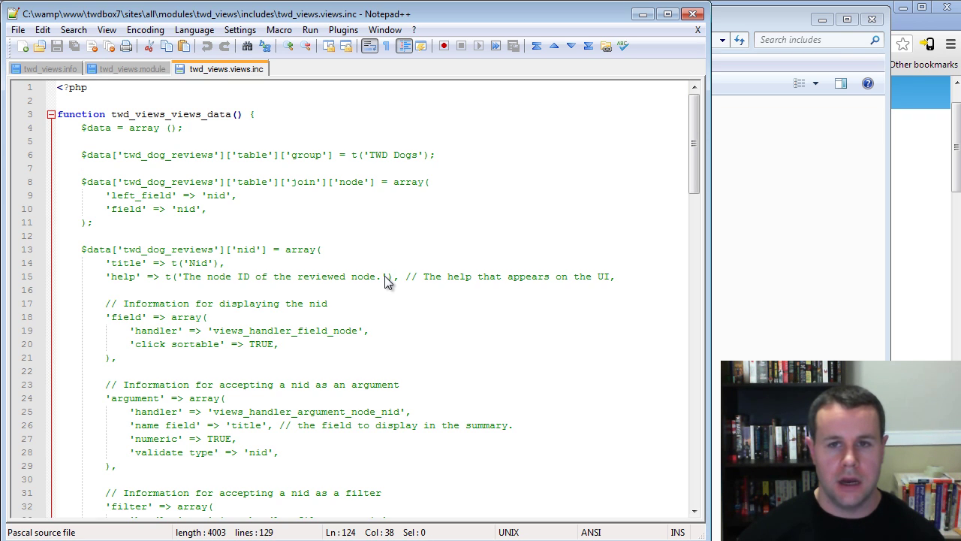
pyautogui.hotkey('ctrl', 'shift', 'Tab')
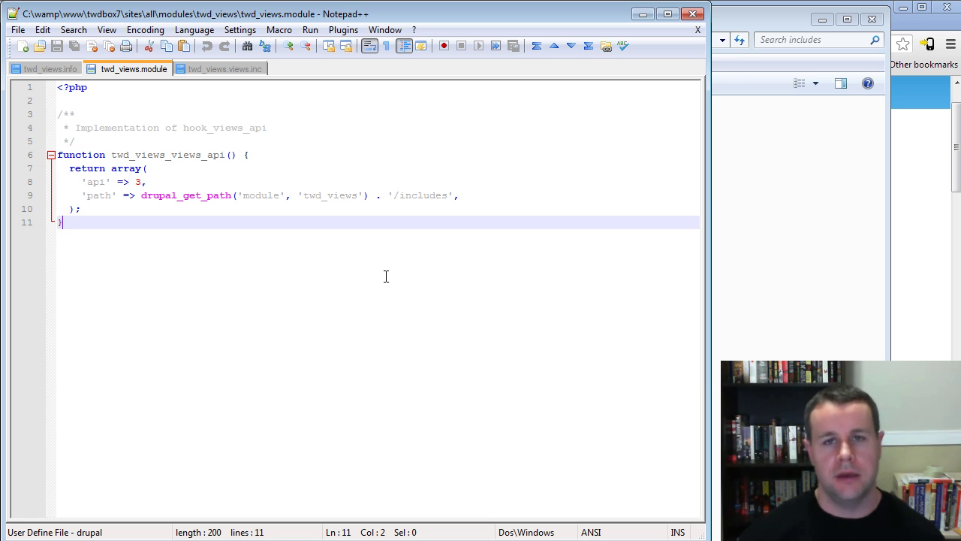
pyautogui.hotkey('alt', 'Tab')
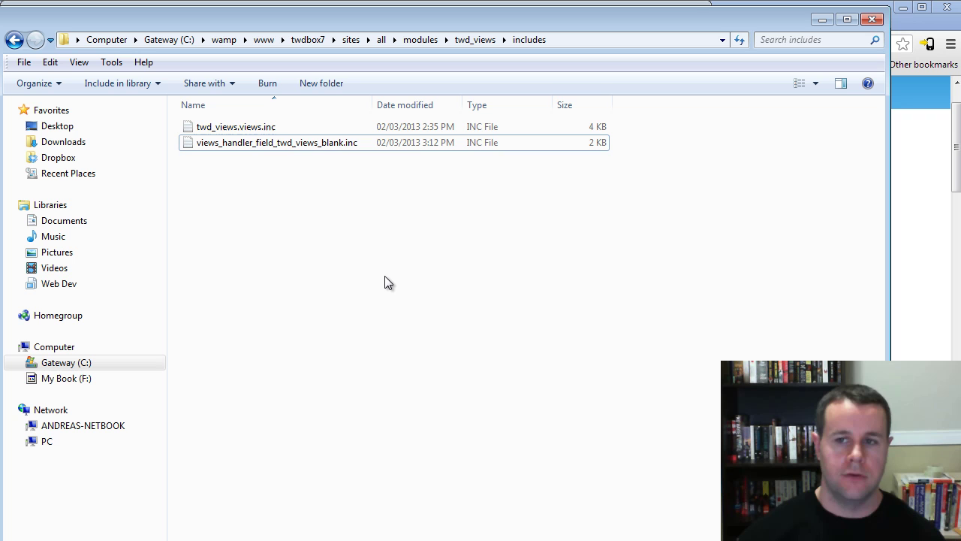
# Create a new empty file named MODULENAME.views_default.inc in the includes folder.
pyautogui.rightClick(385, 281)
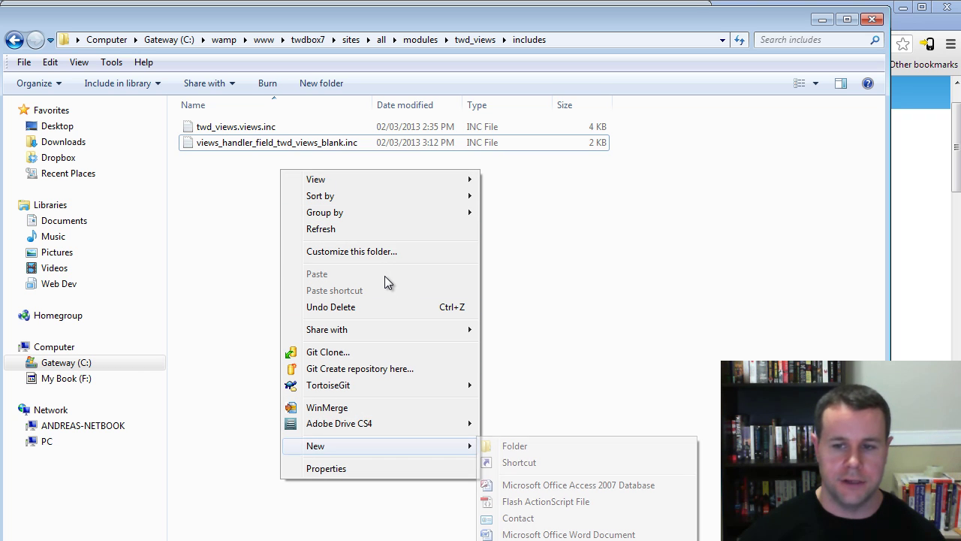
pyautogui.moveTo(316, 445)
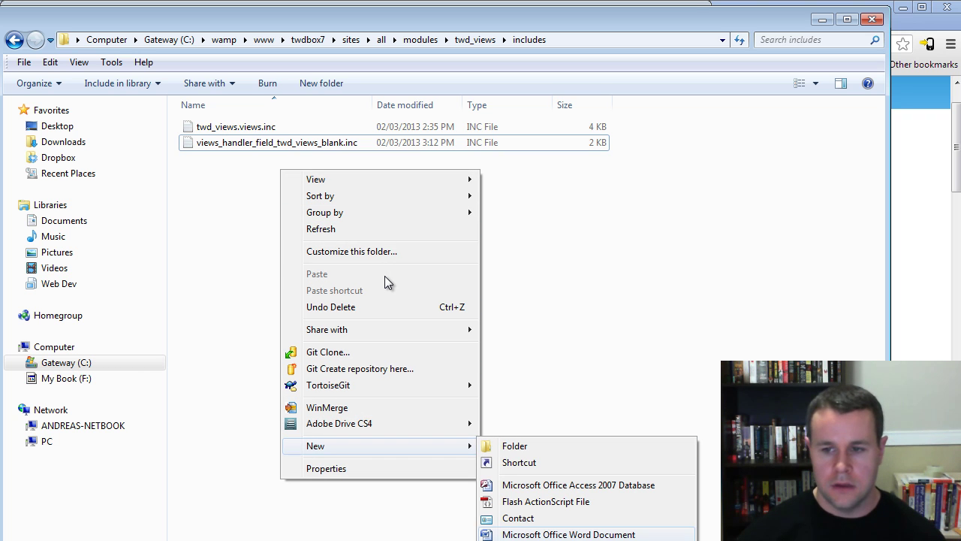
pyautogui.press('t')
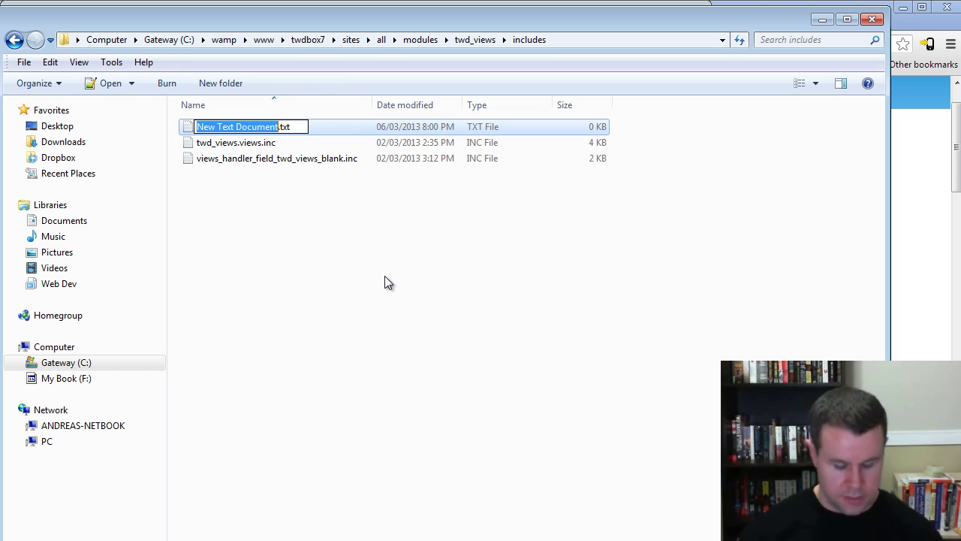
pyautogui.hotkey('ctrl', 'v')
pyautogui.press('Delete')
pyautogui.press('Delete')
pyautogui.press('Delete')
pyautogui.press('Delete')
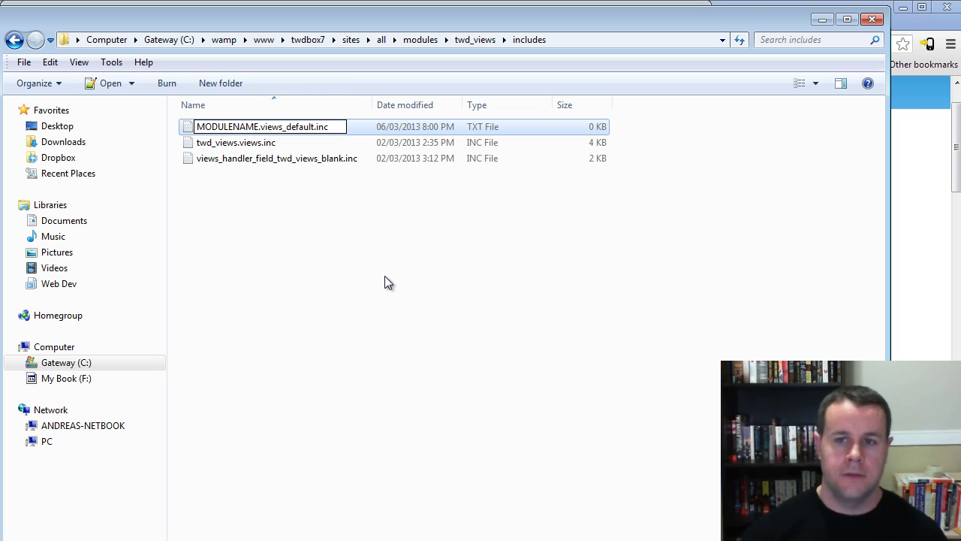
pyautogui.press('Return')
pyautogui.press('Return')
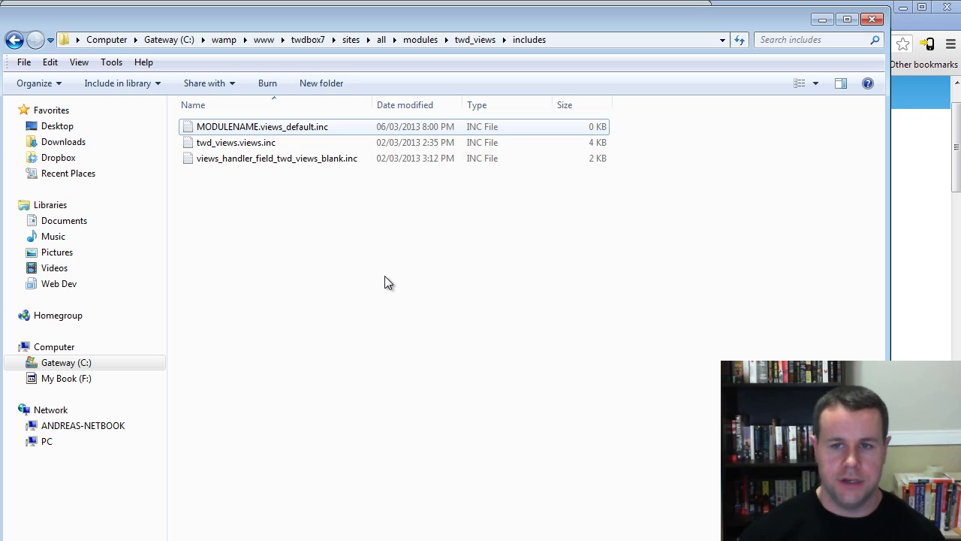
# Rename the file, replacing MODULENAME with twd_views to get twd_views.views_default.inc.
pyautogui.press('F2')
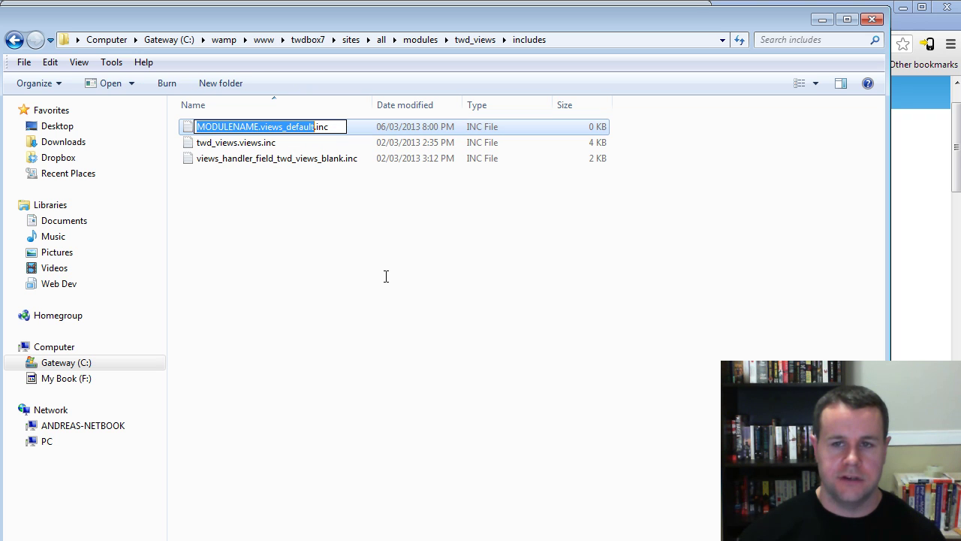
pyautogui.press('Home')
pyautogui.hotkey('ctrl', 'Right')
pyautogui.hotkey('ctrl', 'shift', 'Left')
pyautogui.write('twd_views')
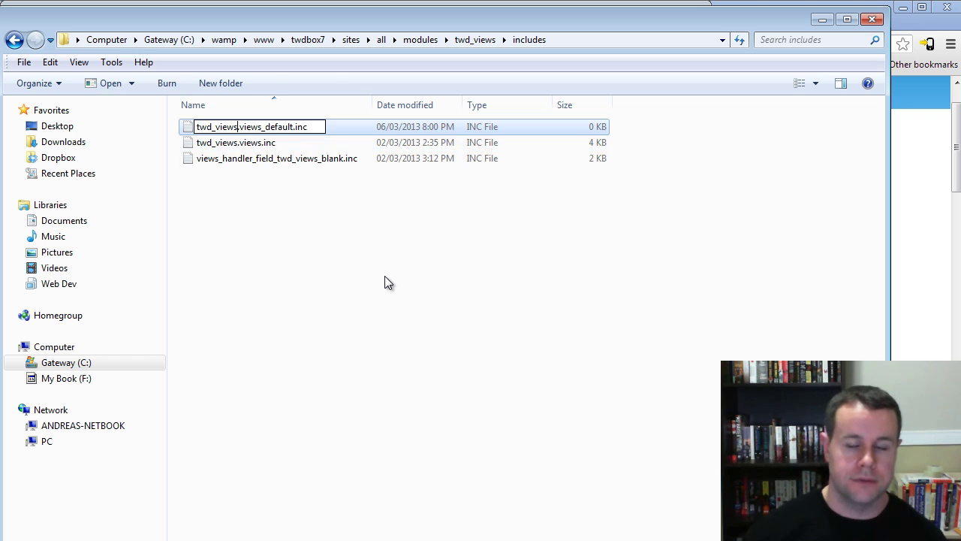
pyautogui.press('Return')
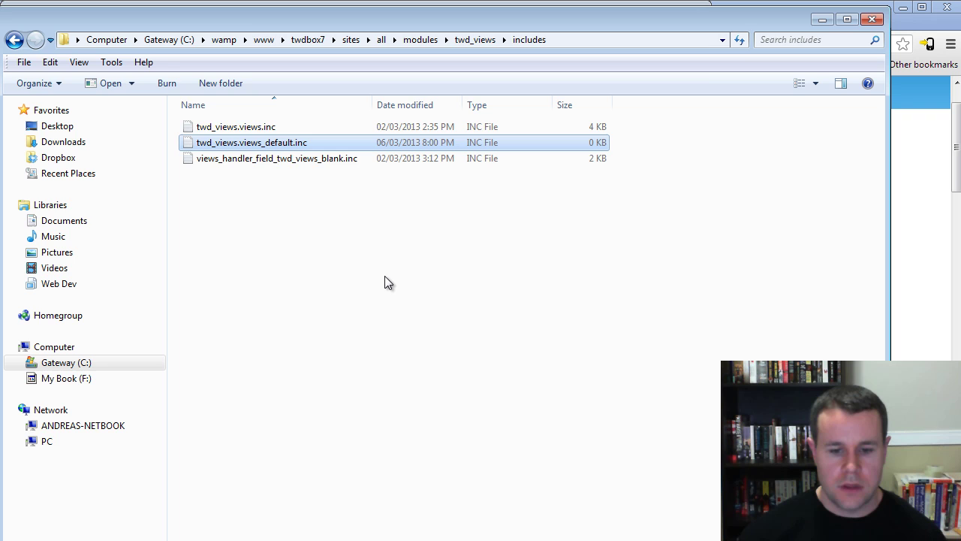
# Open twd_views.views_default.inc in Notepad++ and begin it with <?php followed by blank lines.
pyautogui.press('Return')
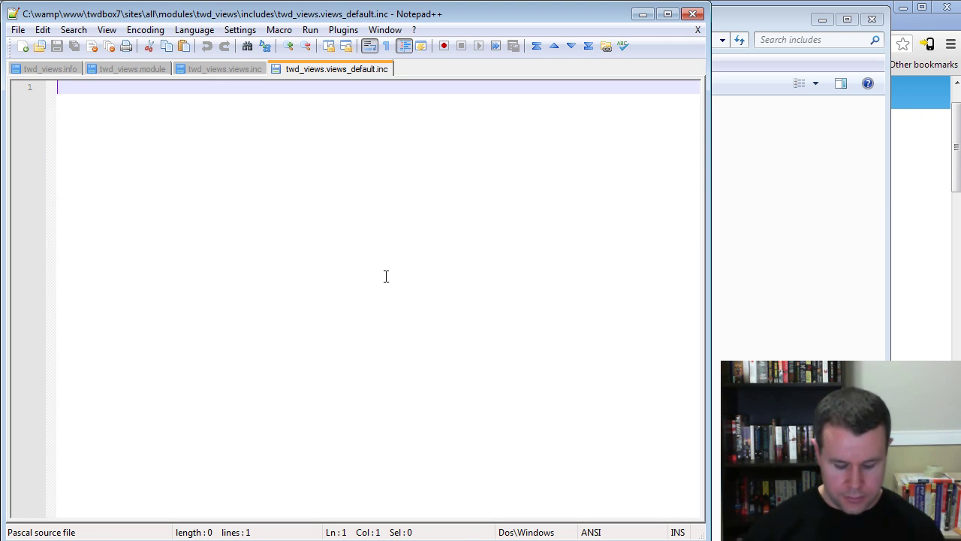
pyautogui.write('<')
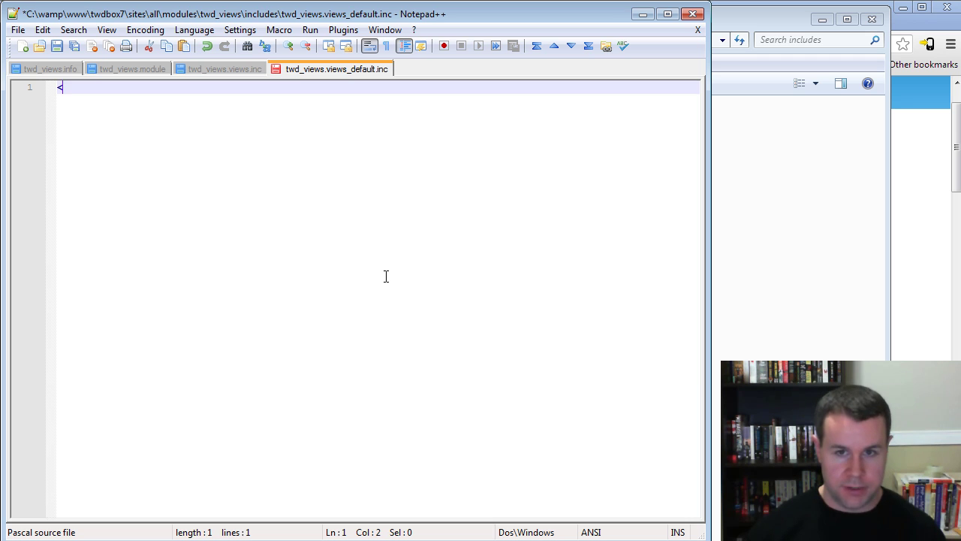
pyautogui.write('?php')
pyautogui.press('Return')
pyautogui.press('Return')
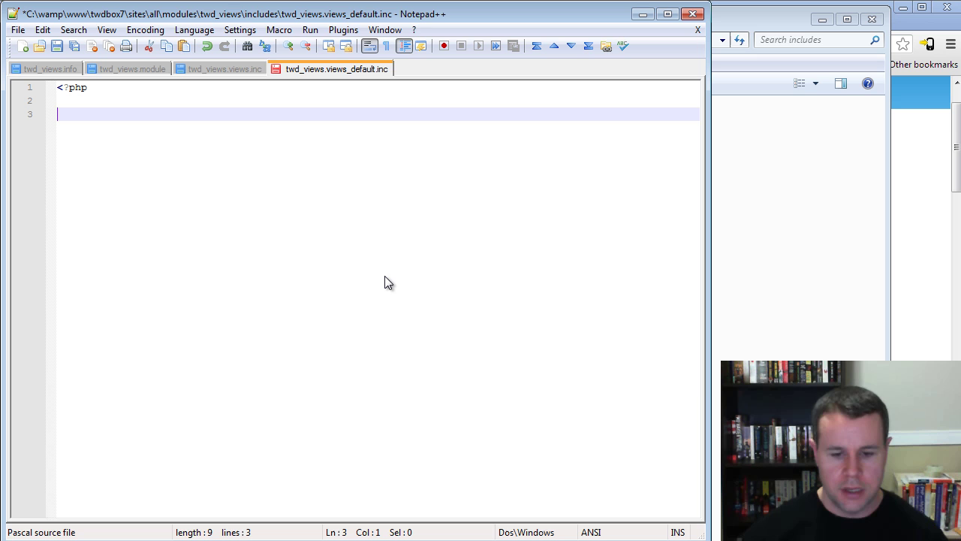
# Select the hook_views_default_views() function name on the API page, then return to Notepad++.
pyautogui.hotkey('alt', 'Tab')
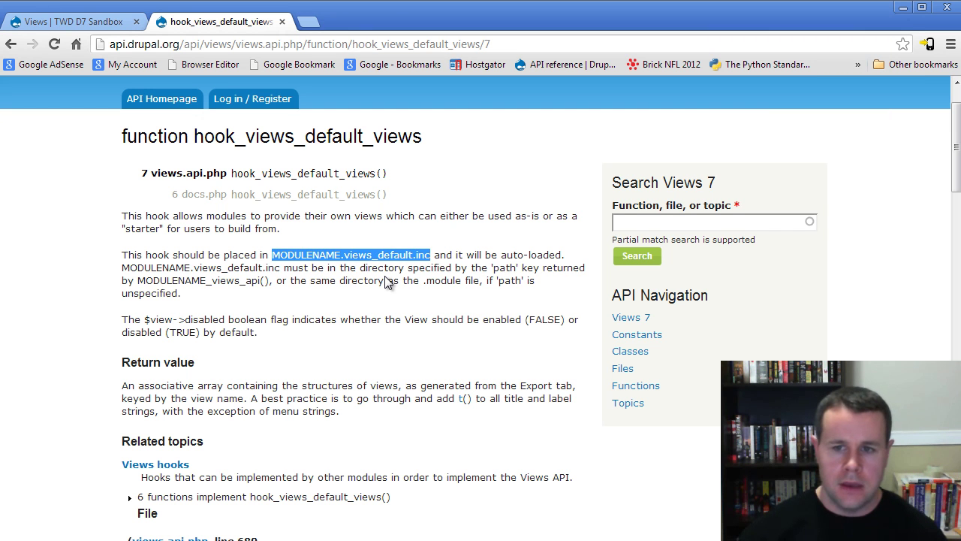
pyautogui.click(385, 282)
pyautogui.scroll(-3, 385, 281)
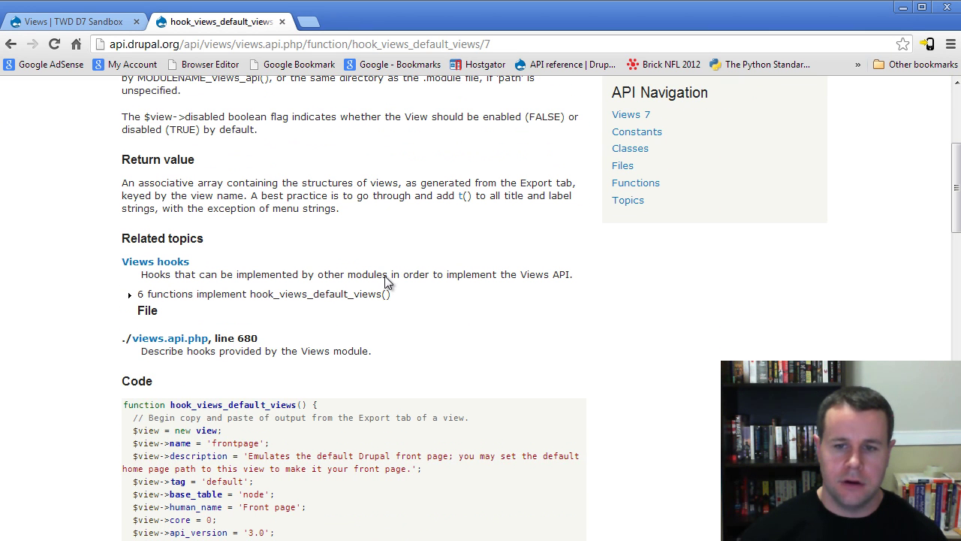
pyautogui.scroll(3, 385, 282)
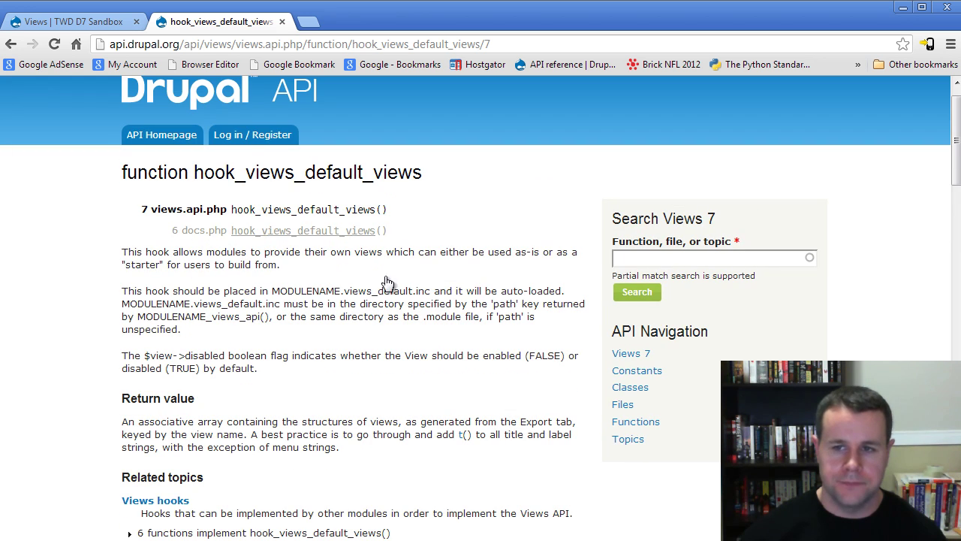
pyautogui.moveTo(231, 209); pyautogui.dragTo(388, 210)
pyautogui.hotkey('ctrl', 'c')
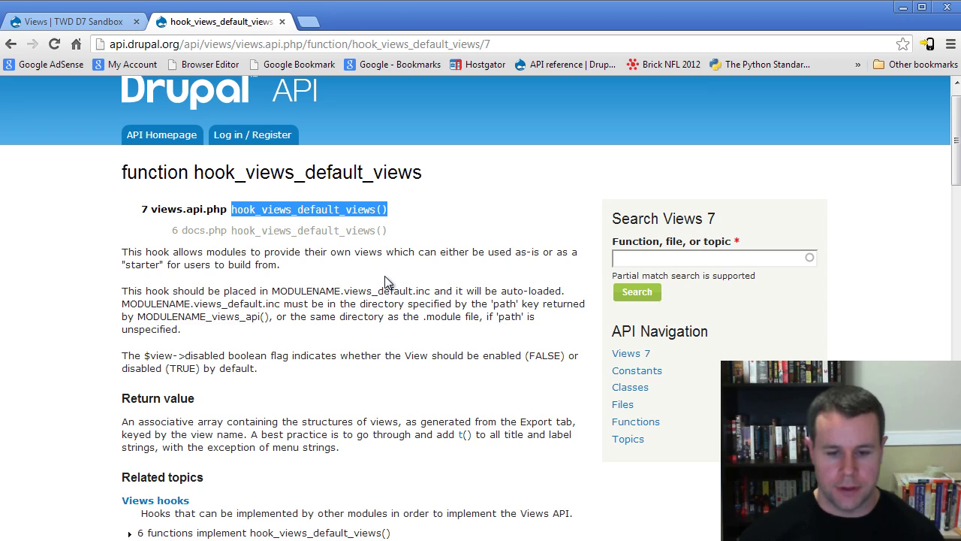
pyautogui.hotkey('alt', 'Tab')
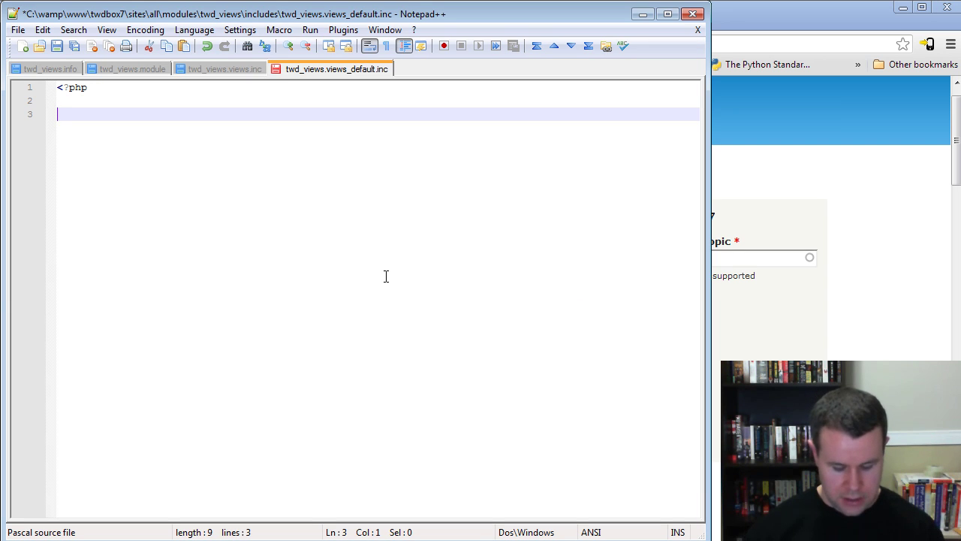
# Add a /** */ docblock whose middle line reads 'implementation of hook_'.
pyautogui.write('/**')
pyautogui.press('Return')
pyautogui.write('*/')
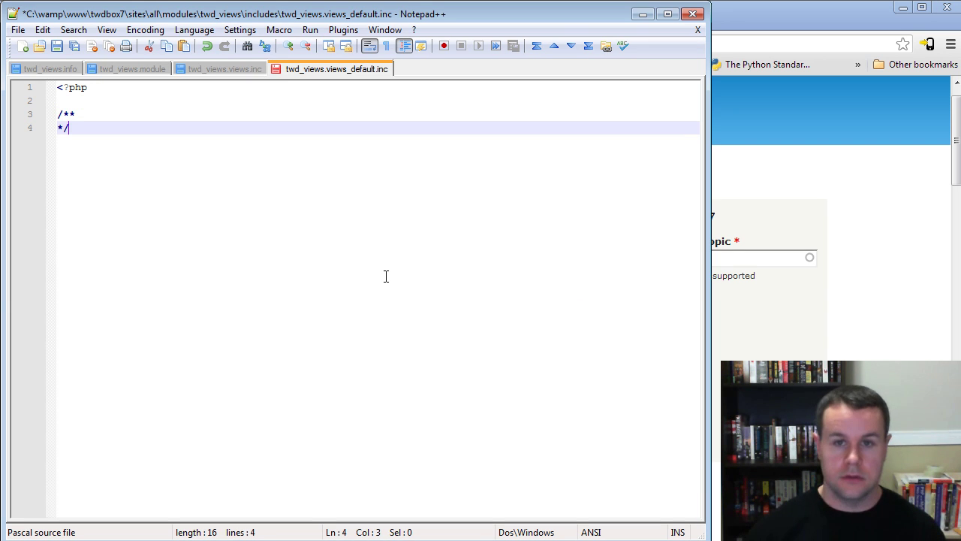
pyautogui.press('BackSpace')
pyautogui.press('Return')
pyautogui.write('*/')
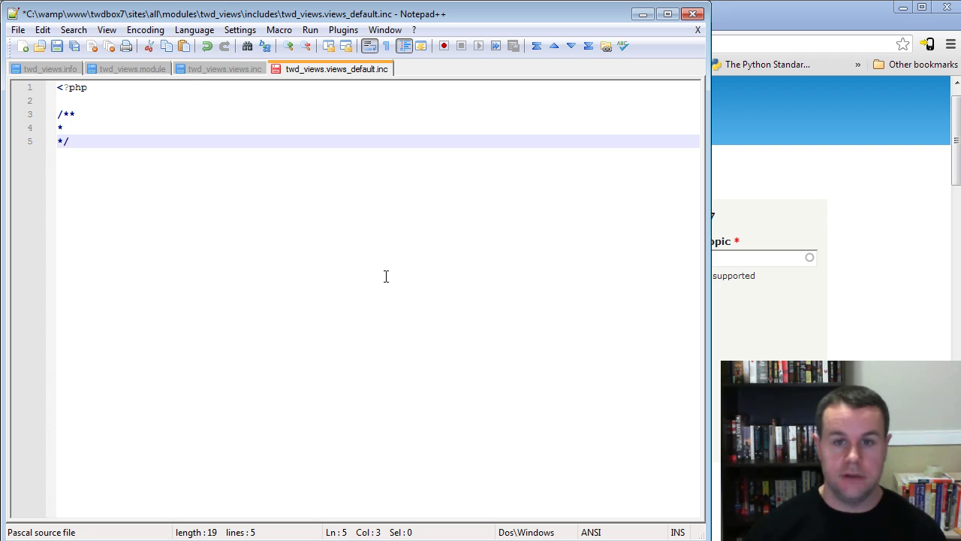
pyautogui.press('Up')
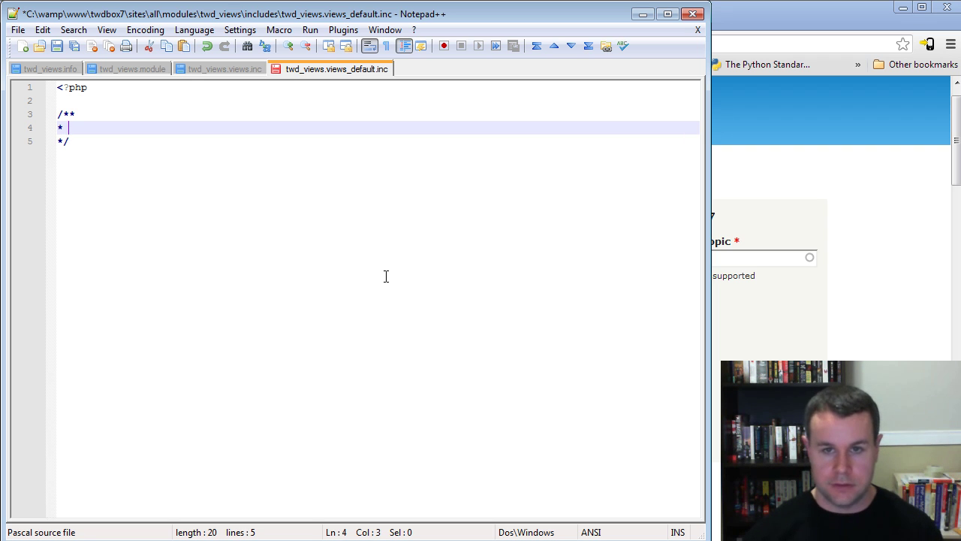
pyautogui.write('impl')
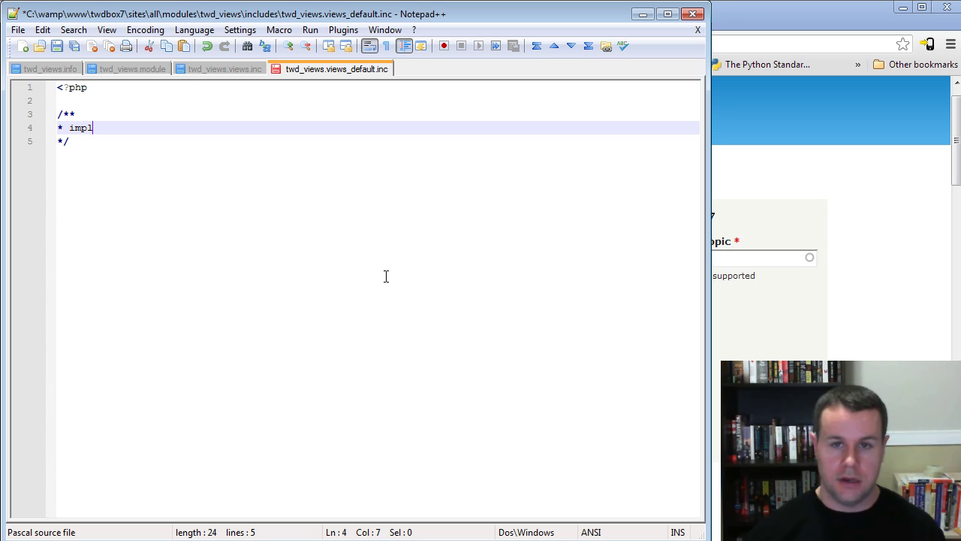
pyautogui.write('ementation of hook')
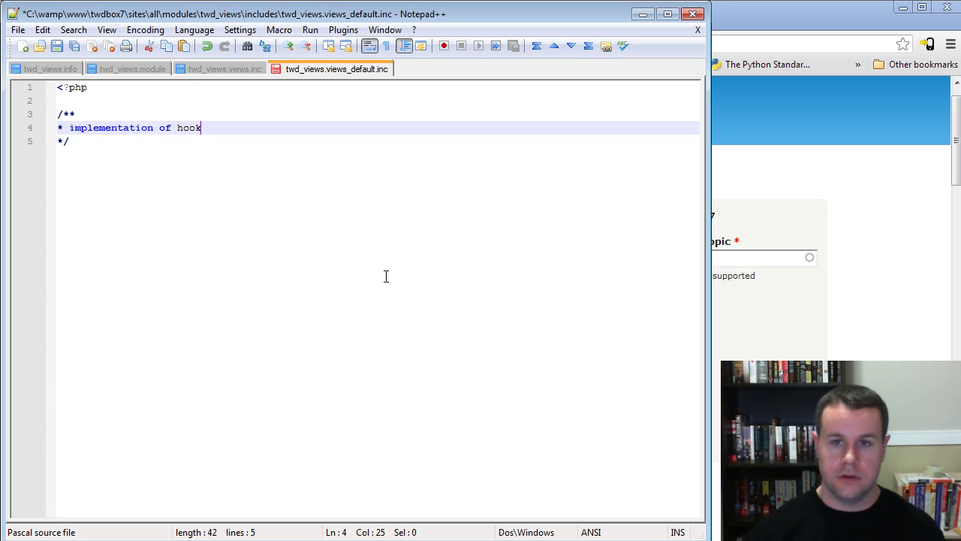
pyautogui.write('_twd_v')
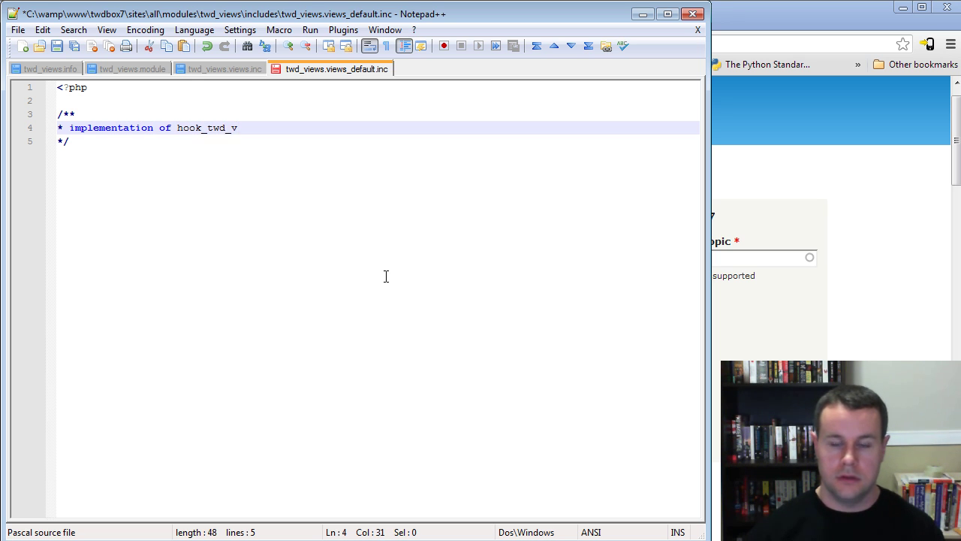
pyautogui.press('BackSpace')
# Below the comment, declare function hook_views_default_views() with an opening brace.
pyautogui.press('Down')
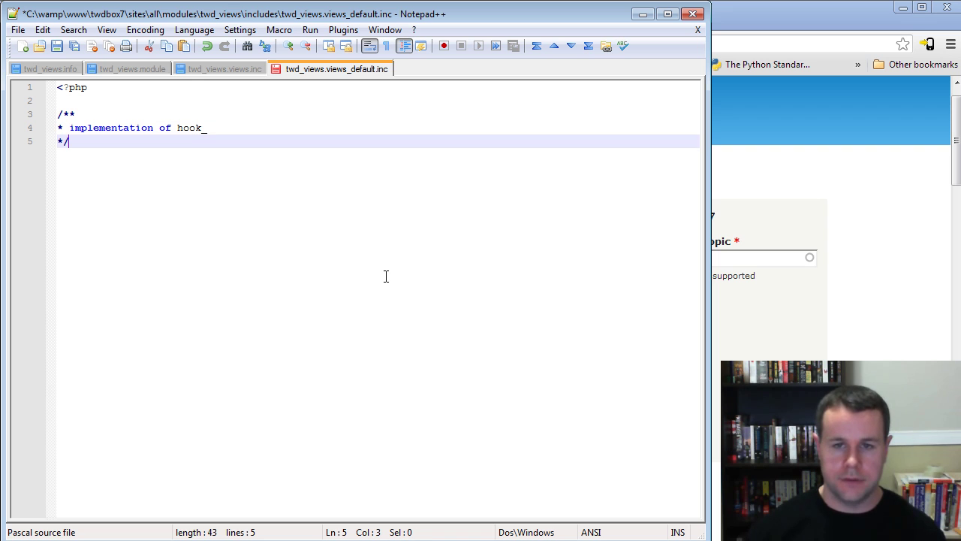
pyautogui.press('Return')
pyautogui.write('function')
pyautogui.hotkey('ctrl', 'v')
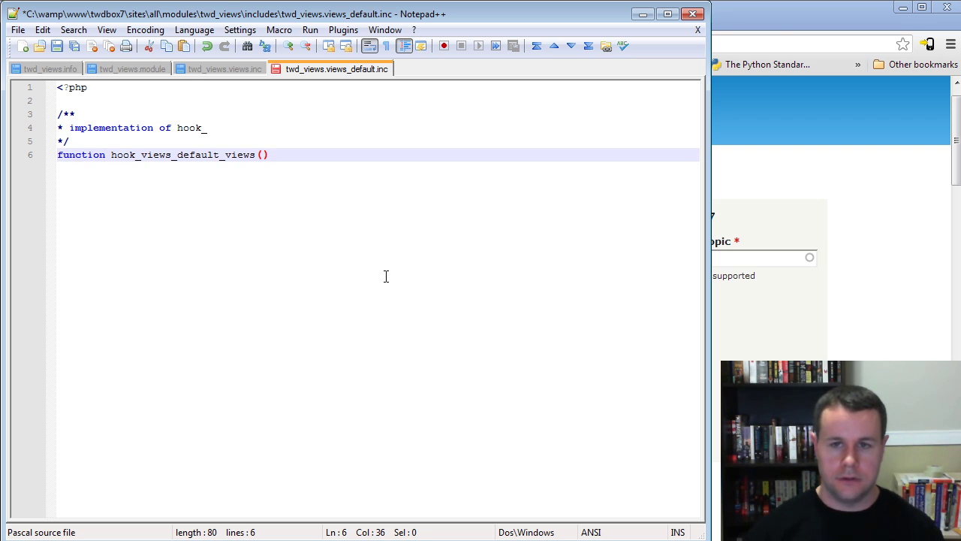
pyautogui.write('{')
pyautogui.press('Return')
pyautogui.press('Return')
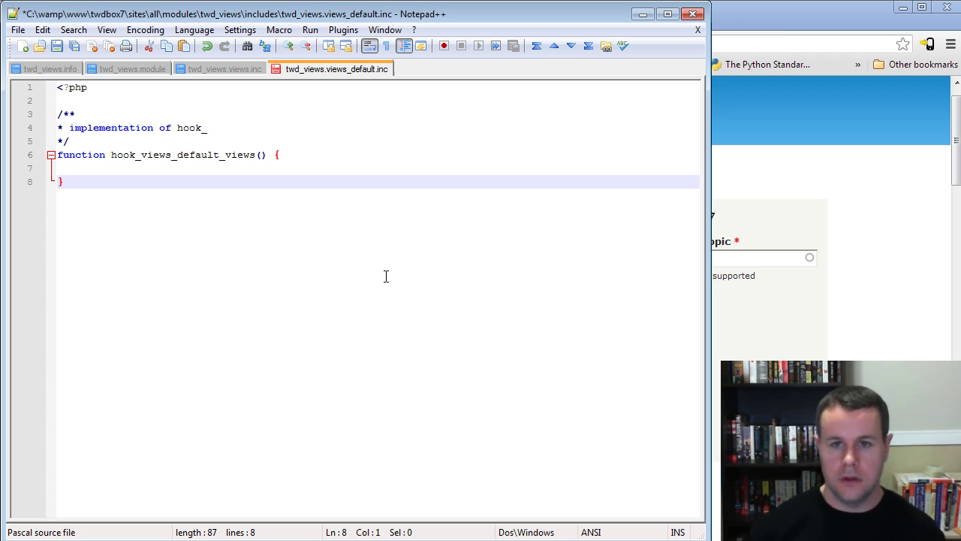
# Copy 'views_default_views(' into the docblock after hook_ and close it with ')'.
pyautogui.press('Up')
pyautogui.press('Up')
pyautogui.press('End')
pyautogui.press('Left')
pyautogui.press('Left')
pyautogui.press('Left')
pyautogui.hotkey('shift', 'Left')
pyautogui.hotkey('shift', 'Left')
pyautogui.hotkey('shift', 'Left')
pyautogui.hotkey('shift', 'Left')
pyautogui.hotkey('shift', 'Left')
pyautogui.hotkey('shift', 'Left')
pyautogui.hotkey('shift', 'Left')
pyautogui.hotkey('shift', 'Left')
pyautogui.hotkey('shift', 'Left')
pyautogui.hotkey('shift', 'Left')
pyautogui.hotkey('shift', 'Left')
pyautogui.hotkey('shift', 'Left')
pyautogui.hotkey('shift', 'Left')
pyautogui.hotkey('shift', 'Left')
pyautogui.hotkey('shift', 'Left')
pyautogui.hotkey('shift', 'Left')
pyautogui.hotkey('shift', 'Left')
pyautogui.hotkey('shift', 'Left')
pyautogui.hotkey('shift', 'Left')
pyautogui.hotkey('shift', 'Left')
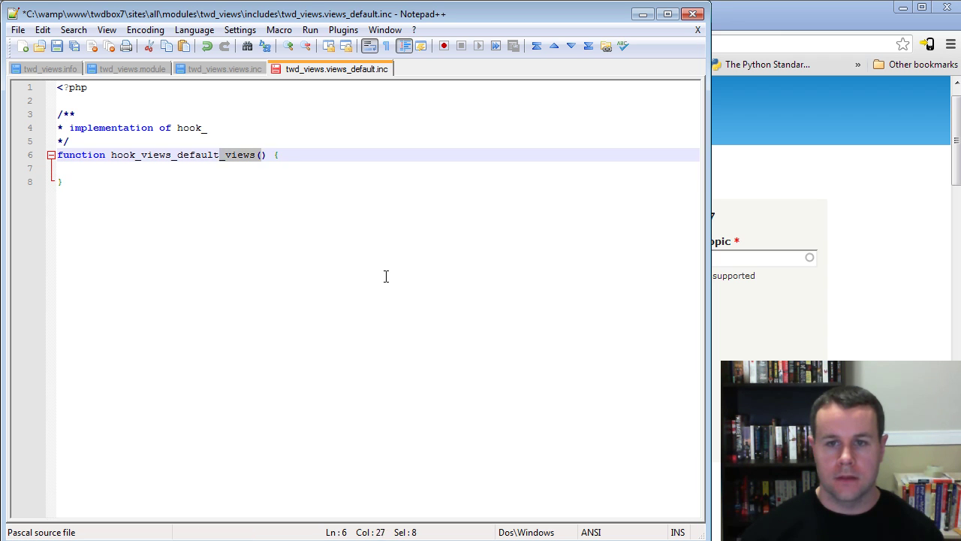
pyautogui.hotkey('ctrl', 'c')
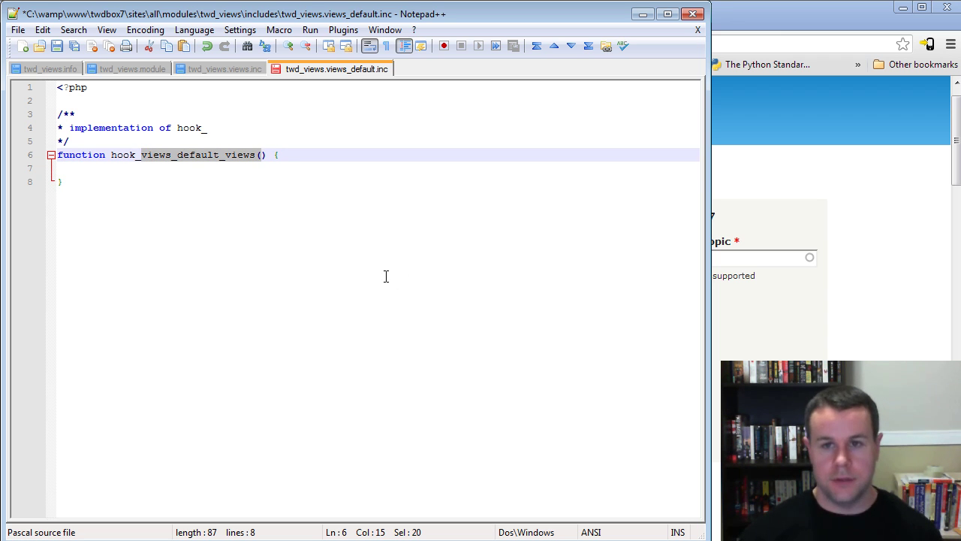
pyautogui.press('Up')
pyautogui.press('Up')
pyautogui.press('Up')
pyautogui.press('Down')
pyautogui.press('End')
pyautogui.hotkey('ctrl', 'v')
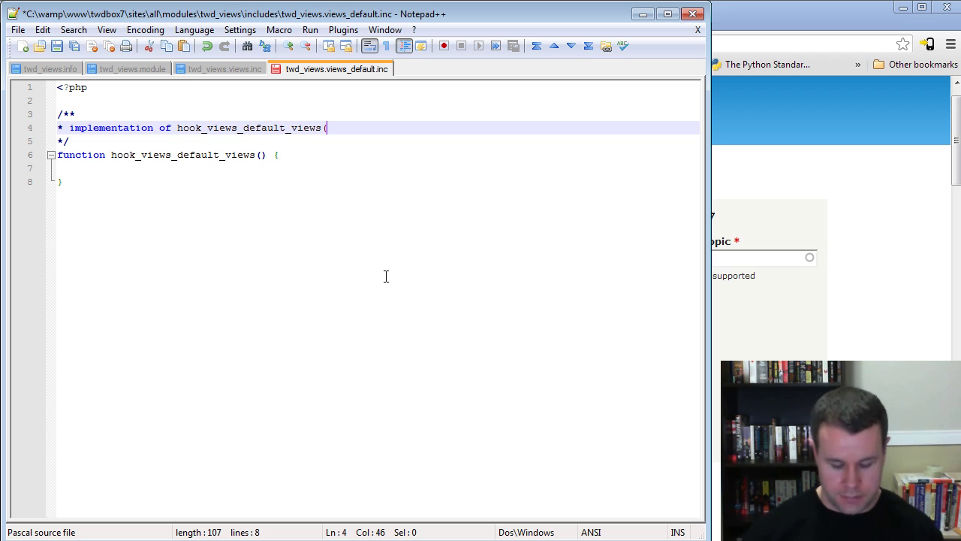
pyautogui.write(')')
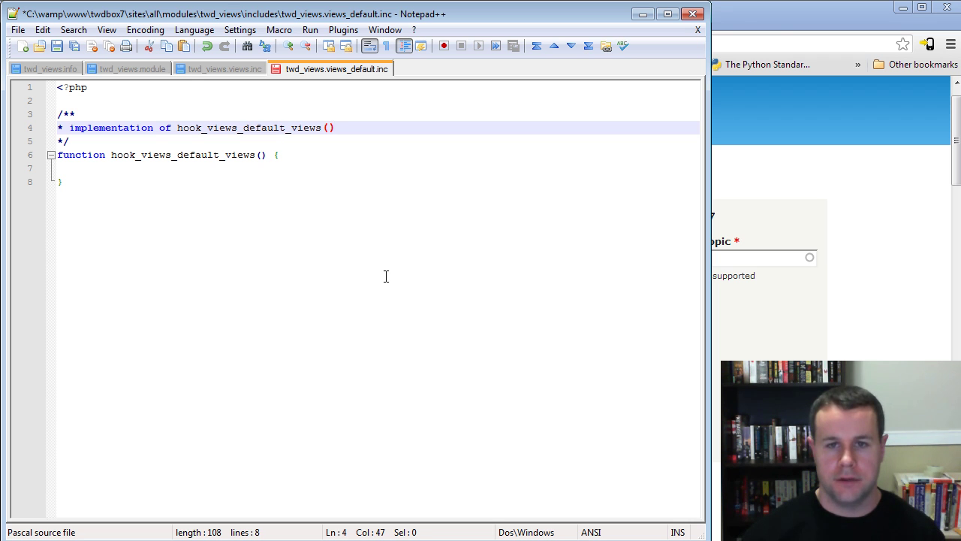
# Capitalise 'Implementation' and rename the function to twd_views_views_default_views().
pyautogui.press('Home')
pyautogui.press('Right')
pyautogui.press('Right')
pyautogui.press('Delete')
pyautogui.write('I')
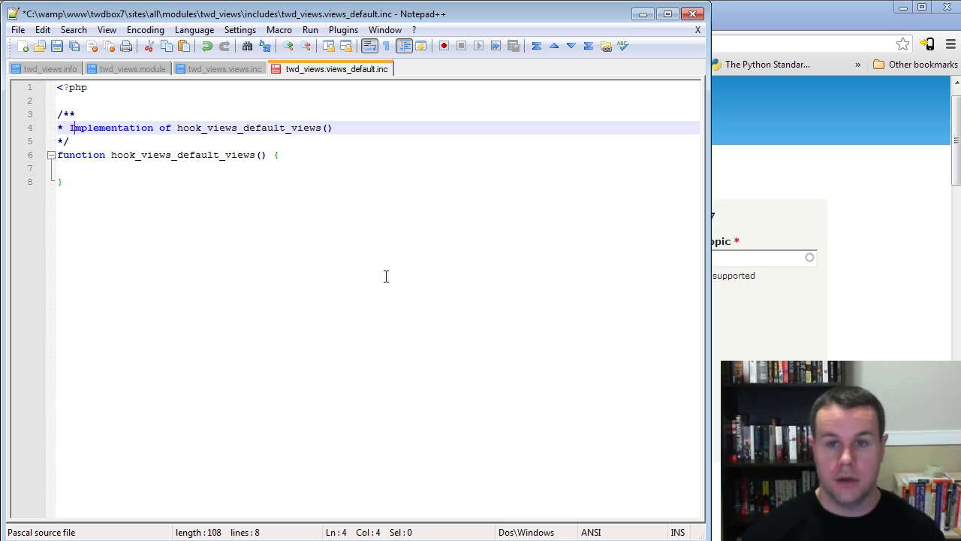
pyautogui.press('Down')
pyautogui.press('Down')
pyautogui.press('Right')
pyautogui.press('Right')
pyautogui.press('Right')
pyautogui.press('Right')
pyautogui.press('Right')
pyautogui.press('Right')
pyautogui.press('Right')
pyautogui.press('Right')
pyautogui.press('Right')
pyautogui.press('Right')
pyautogui.hotkey('shift', 'Left')
pyautogui.hotkey('shift', 'Left')
pyautogui.hotkey('shift', 'Left')
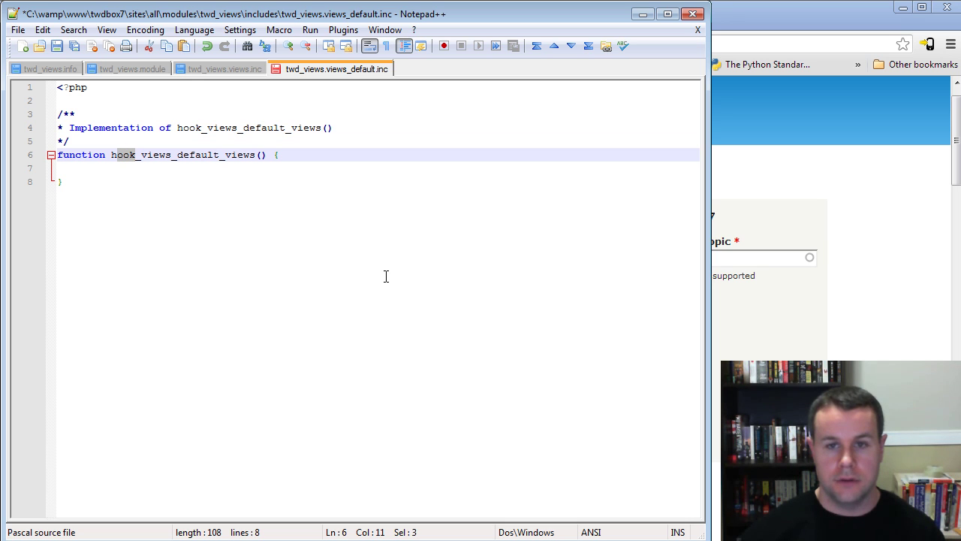
pyautogui.hotkey('shift', 'Left')
pyautogui.write('twd')
pyautogui.write('_views')
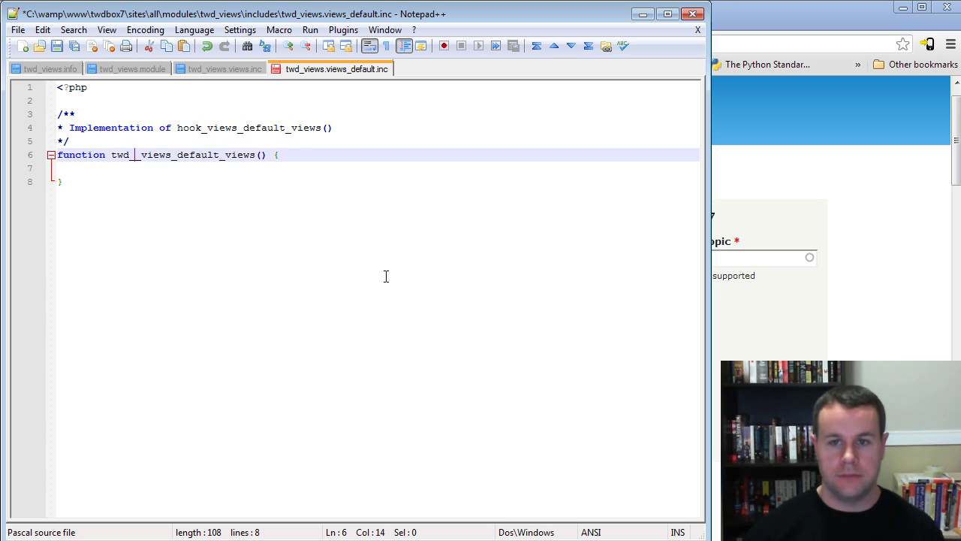
pyautogui.press('Down')
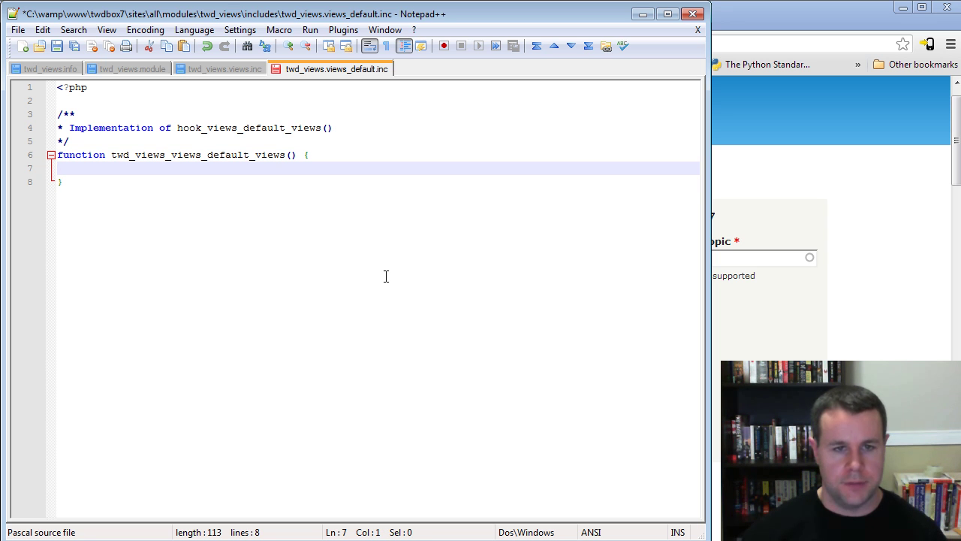
# Show the Structure > Views admin list, where Twd Dog Review is still In database.
pyautogui.hotkey('alt', 'Tab')
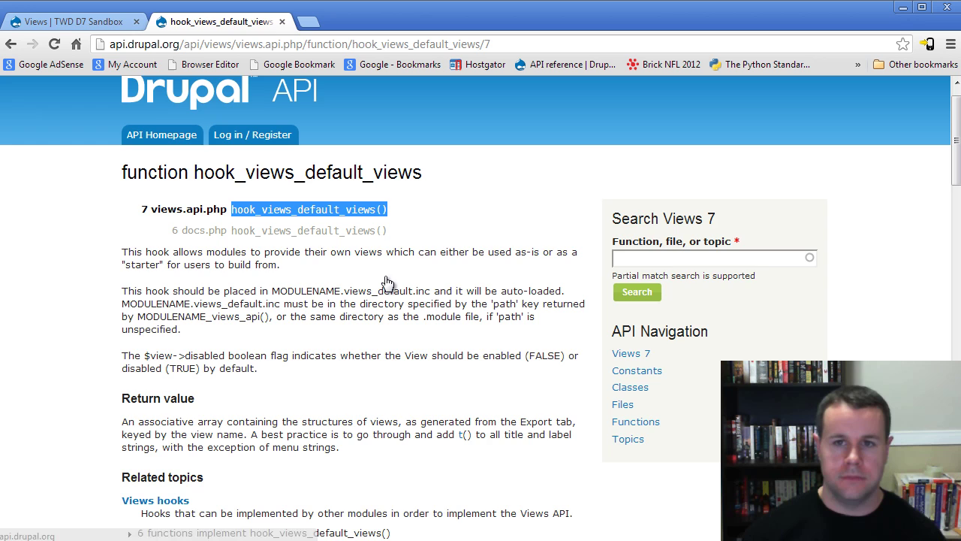
pyautogui.hotkey('ctrl', 'shift', 'Tab')
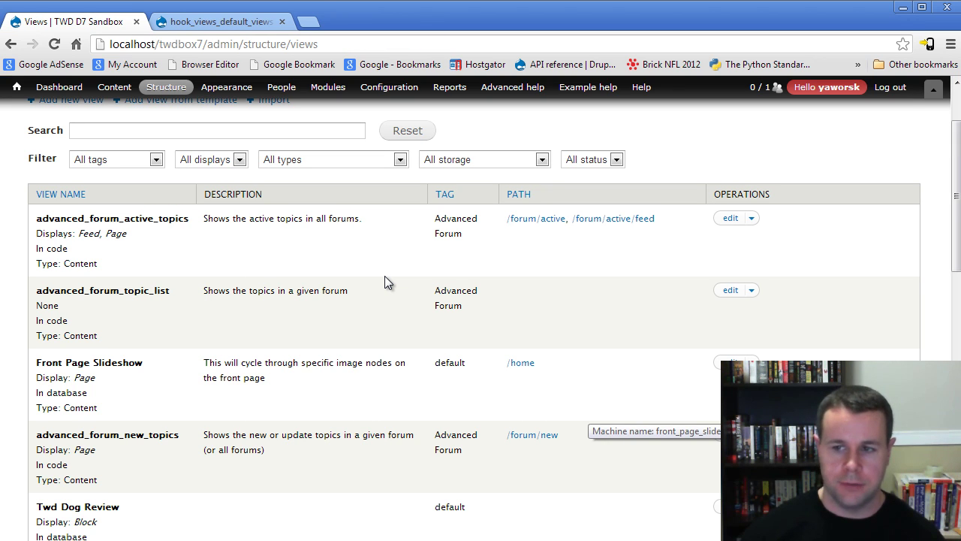
pyautogui.scroll(-3, 384, 276)
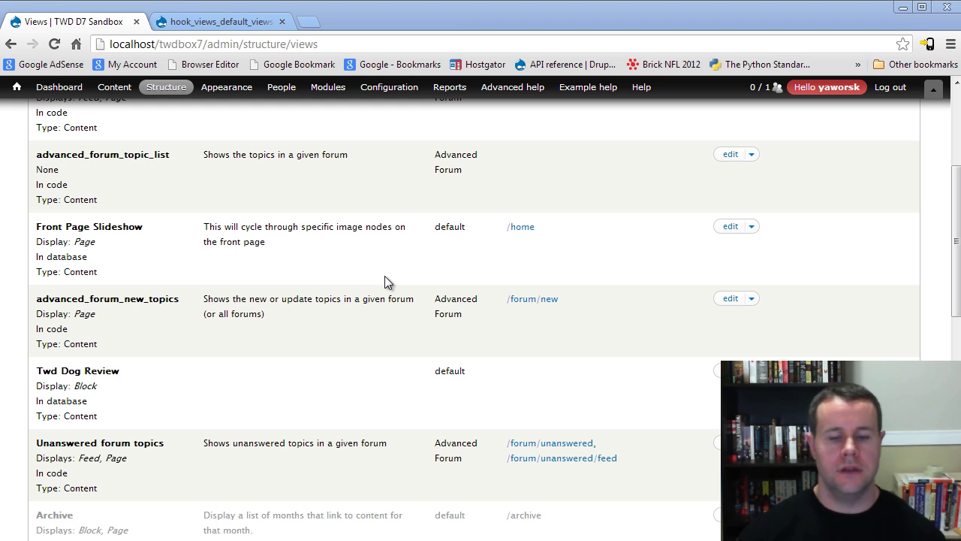
# Paste the exported view code into the empty function body in twd_views.views_default.inc.
pyautogui.hotkey('alt', 'Tab')
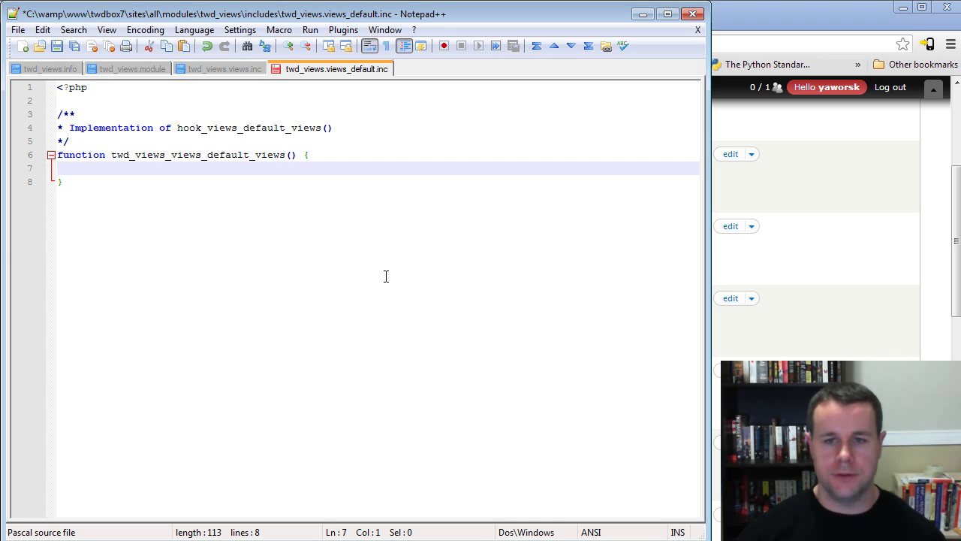
pyautogui.hotkey('ctrl', 'v')
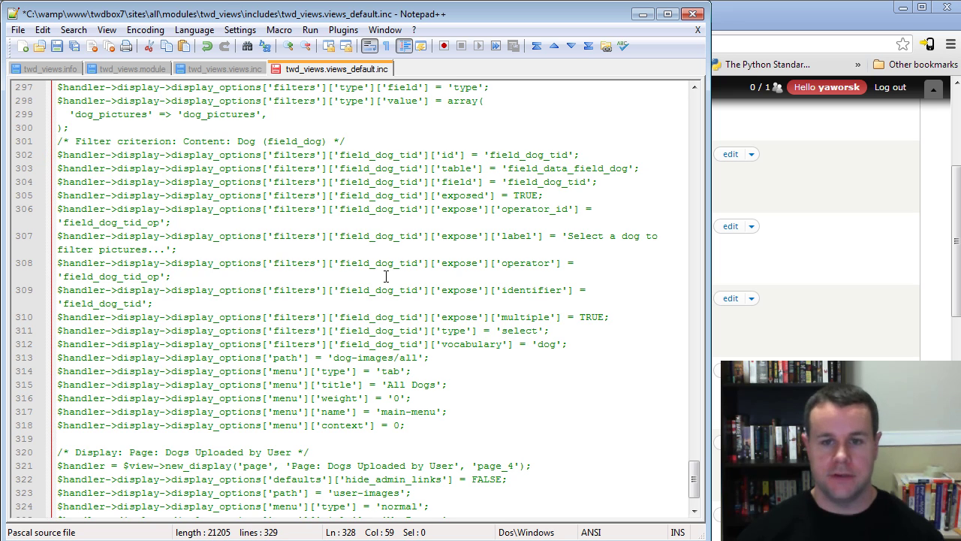
pyautogui.scroll(-2, 385, 276)
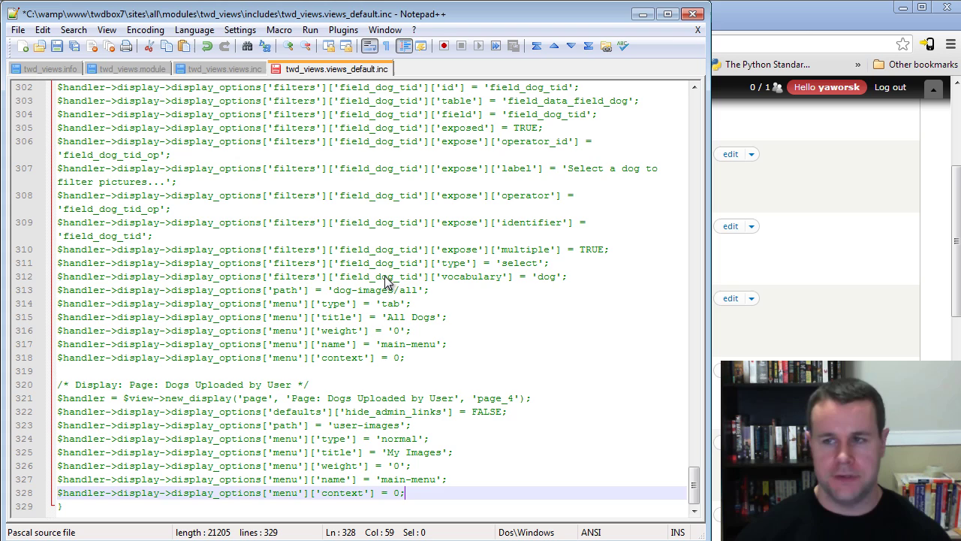
# Go back to the hook_views_default_views documentation and view its example code.
pyautogui.hotkey('alt', 'Tab')
pyautogui.hotkey('ctrl', 'Tab')
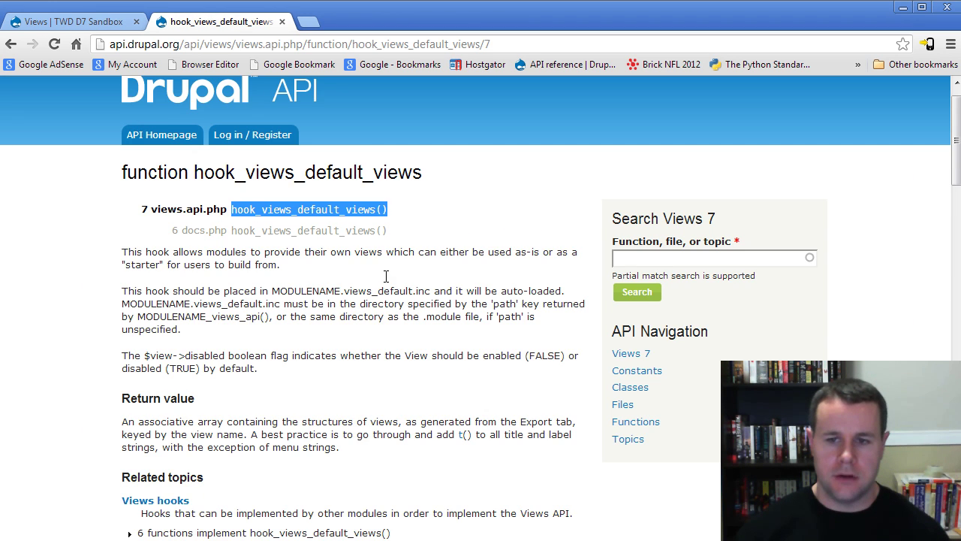
pyautogui.scroll(-4, 384, 275)
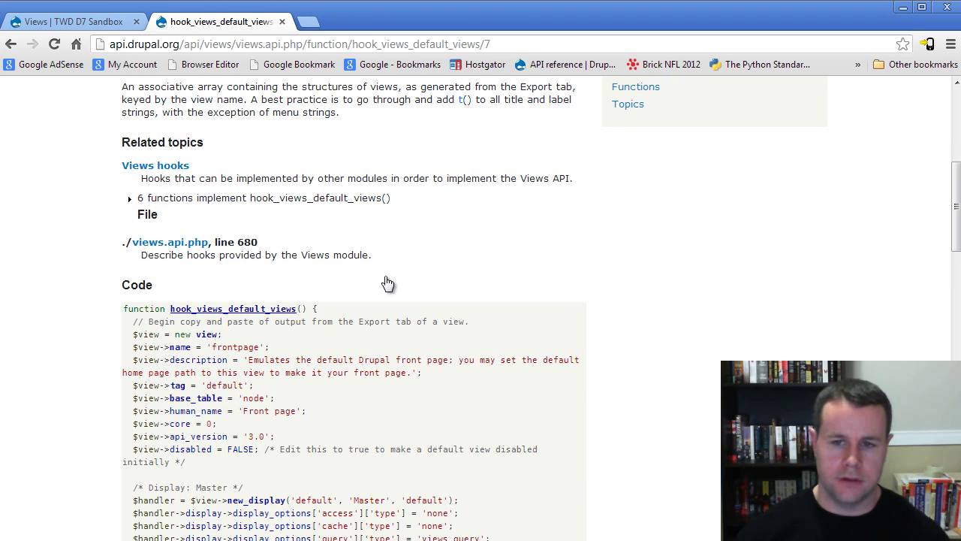
# Scroll to the end of the example code, down to the return $views; line.
pyautogui.scroll(-1, 384, 283)
pyautogui.scroll(-12, 385, 276)
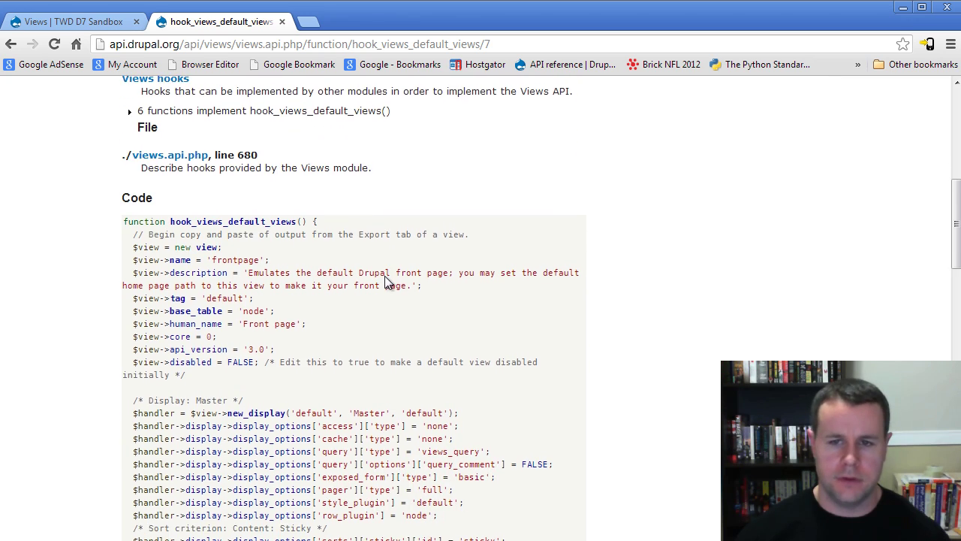
pyautogui.scroll(-9, 385, 276)
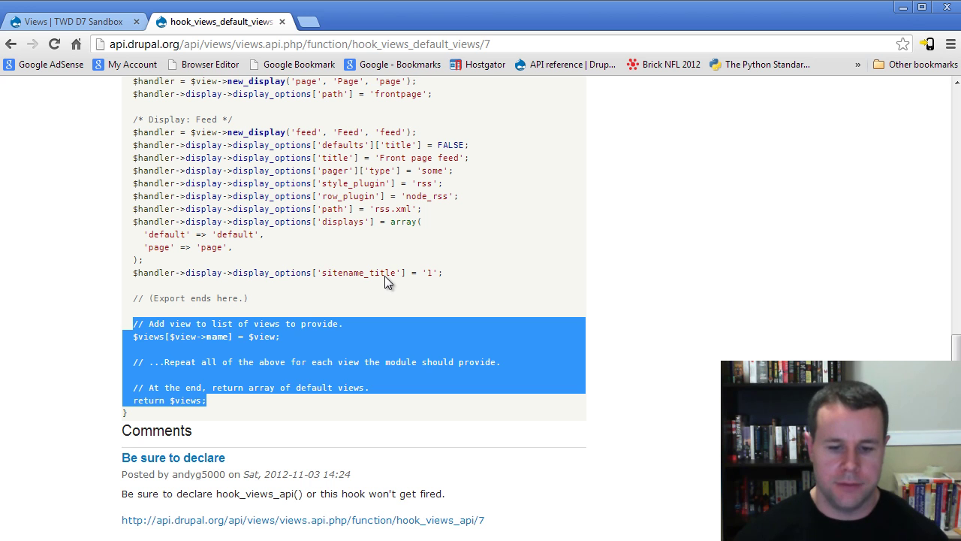
# Paste the lines adding the view to $views and returning $views into twd_views.views_default.inc.
pyautogui.hotkey('alt', 'Tab')
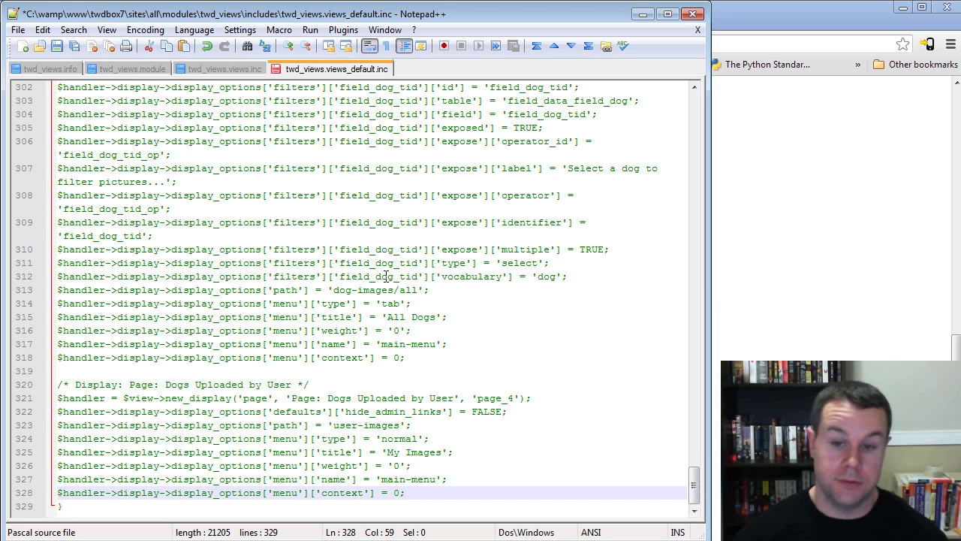
pyautogui.hotkey('ctrl', 'v')
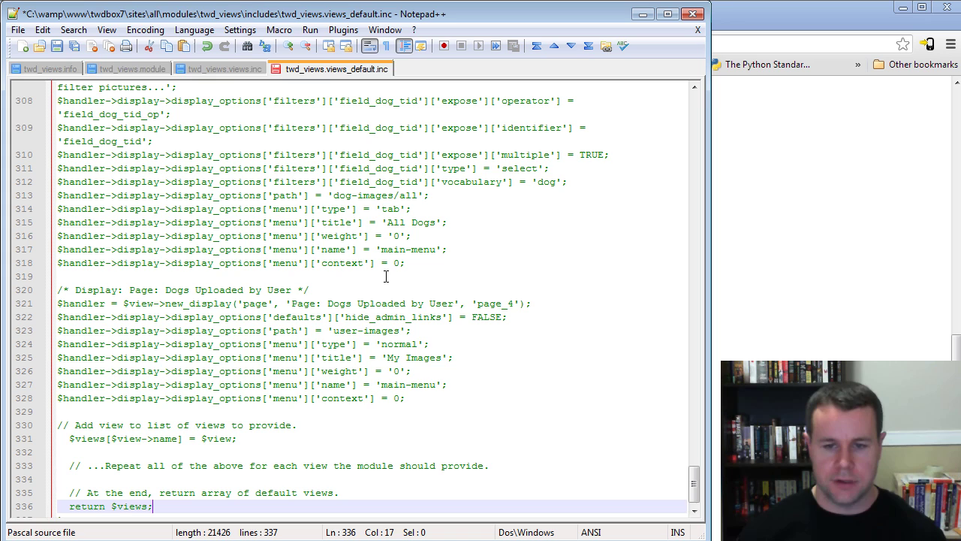
pyautogui.press('Return')
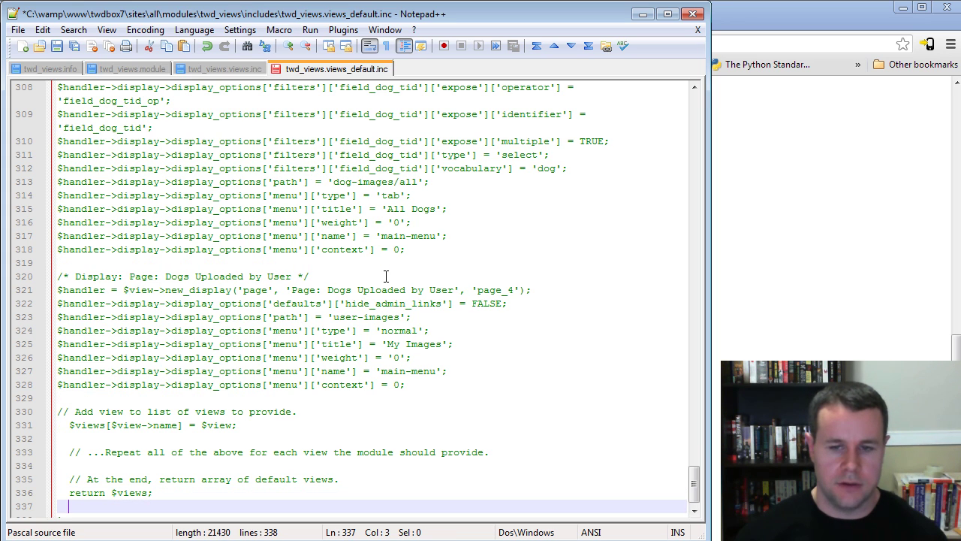
# Remove the 'Repeat all of the above' comment and extra blank lines, then save the file.
pyautogui.press('Up')
pyautogui.press('Up')
pyautogui.press('Up')
pyautogui.press('Up')
pyautogui.press('Up')
pyautogui.press('Up')
pyautogui.press('Up')
pyautogui.press('End')
pyautogui.hotkey('ctrl', 'shift', 'Left')
pyautogui.hotkey('ctrl', 'shift', 'Left')
pyautogui.hotkey('ctrl', 'shift', 'Left')
pyautogui.hotkey('ctrl', 'shift', 'Left')
pyautogui.hotkey('ctrl', 'shift', 'Left')
pyautogui.hotkey('ctrl', 'shift', 'Left')
pyautogui.hotkey('ctrl', 'shift', 'Left')
pyautogui.hotkey('ctrl', 'shift', 'Left')
pyautogui.hotkey('ctrl', 'shift', 'Left')
pyautogui.hotkey('ctrl', 'shift', 'Left')
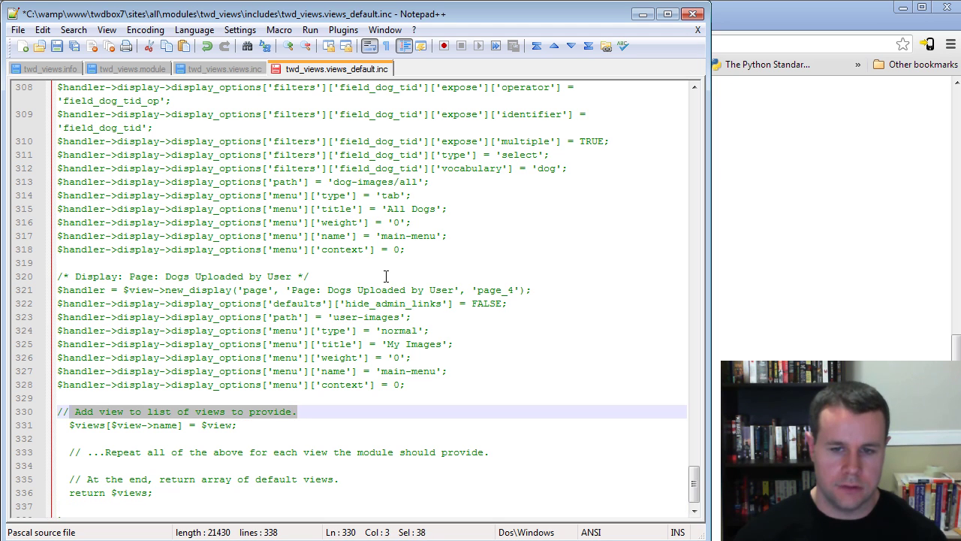
pyautogui.hotkey('shift', 'Left')
pyautogui.press('Down')
pyautogui.press('Down')
pyautogui.press('Down')
pyautogui.press('End')
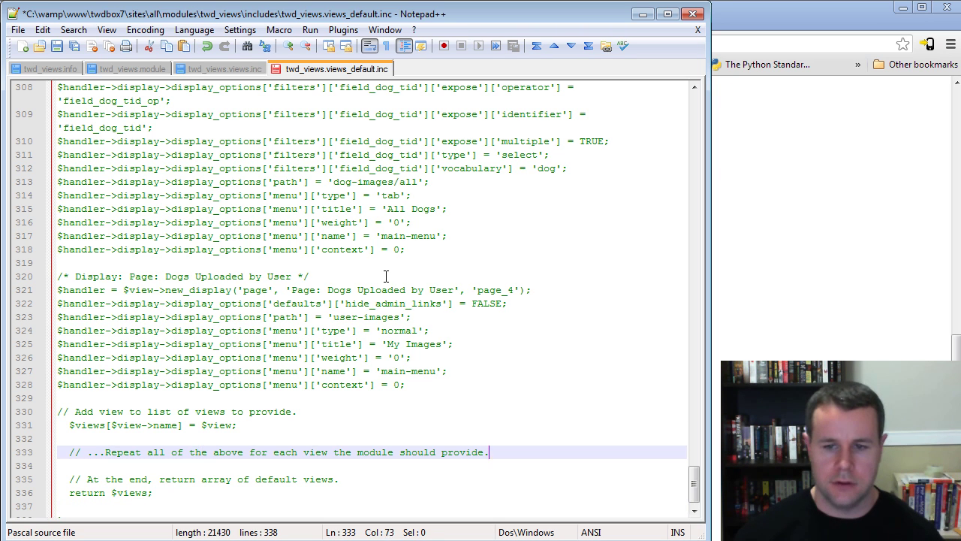
pyautogui.hotkey('shift', 'Home')
pyautogui.hotkey('shift', 'Home')
pyautogui.press('BackSpace')
pyautogui.press('BackSpace')
pyautogui.press('BackSpace')
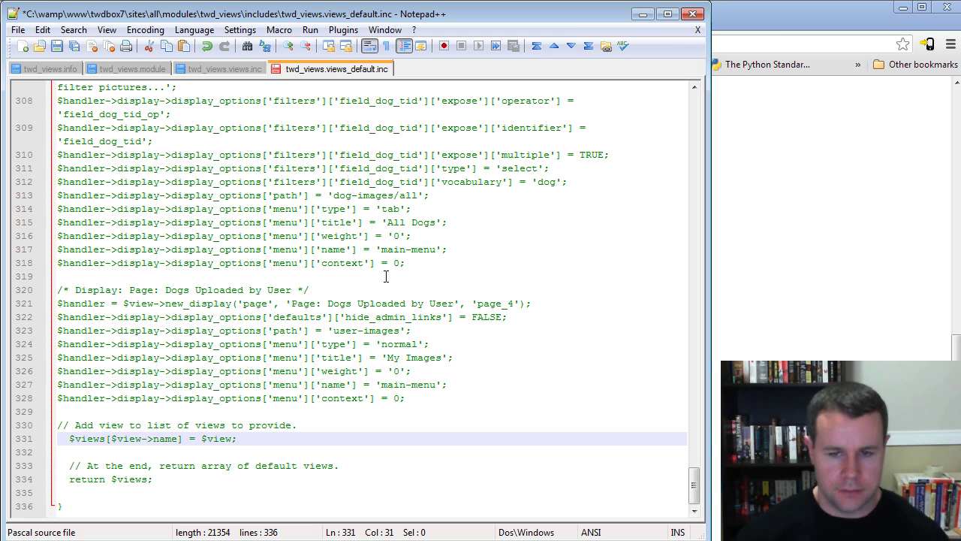
pyautogui.hotkey('ctrl', 's')
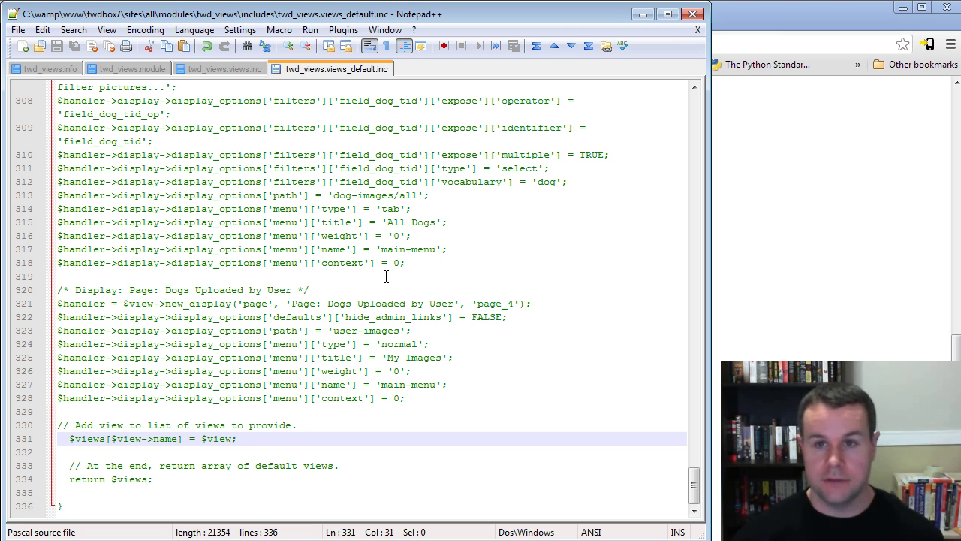
pyautogui.scroll(1, 385, 277)
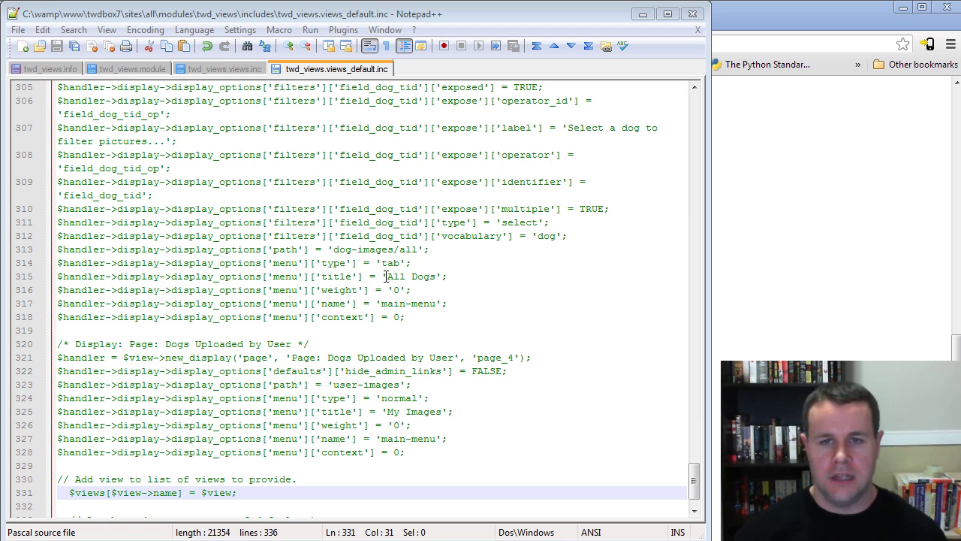
# Add the line files[] = includes/twd_views.views_default.inc to twd_views.info and save it.
pyautogui.hotkey('ctrl', 'Tab')
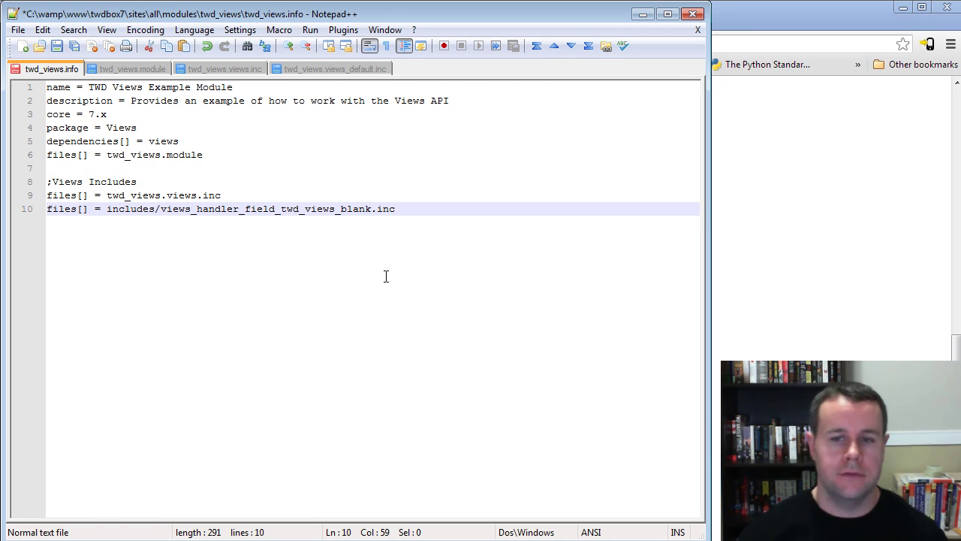
pyautogui.press('Return')
pyautogui.write('files')
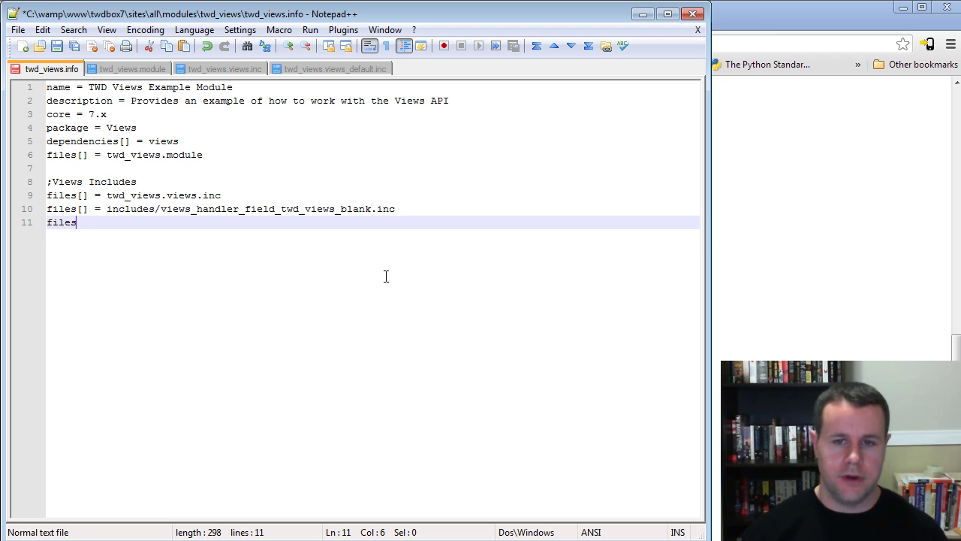
pyautogui.write('[] = ')
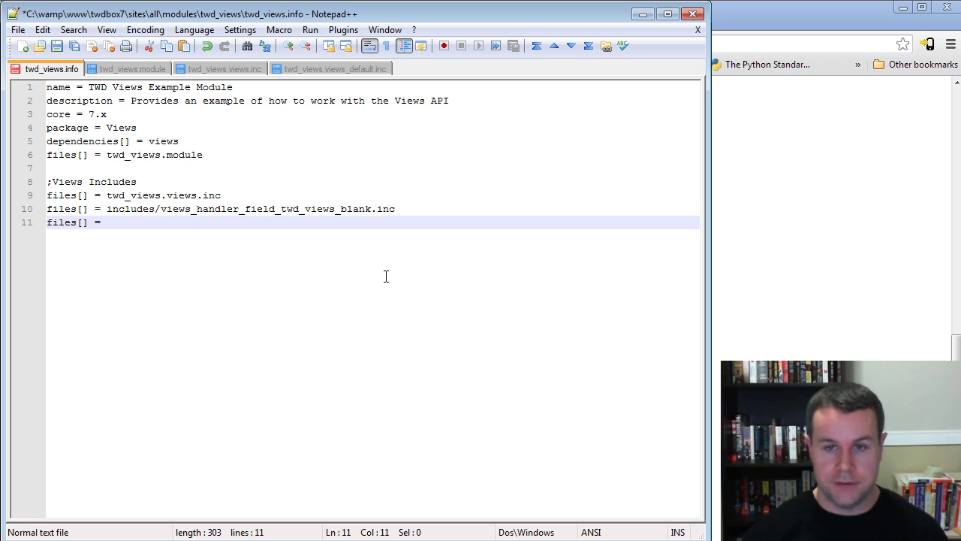
pyautogui.write('includes/views')
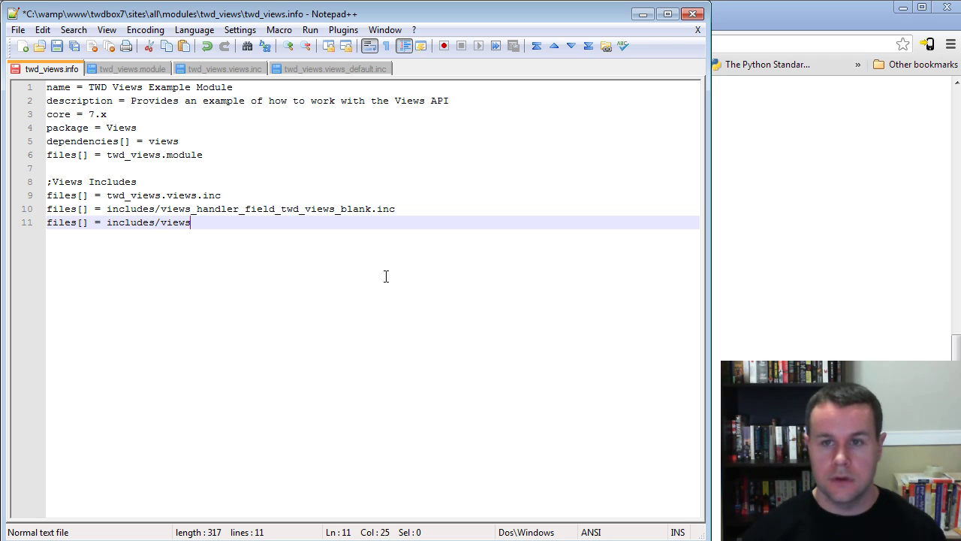
pyautogui.press('BackSpace')
pyautogui.press('BackSpace')
pyautogui.press('BackSpace')
pyautogui.press('BackSpace')
pyautogui.press('BackSpace')
pyautogui.write('twd')
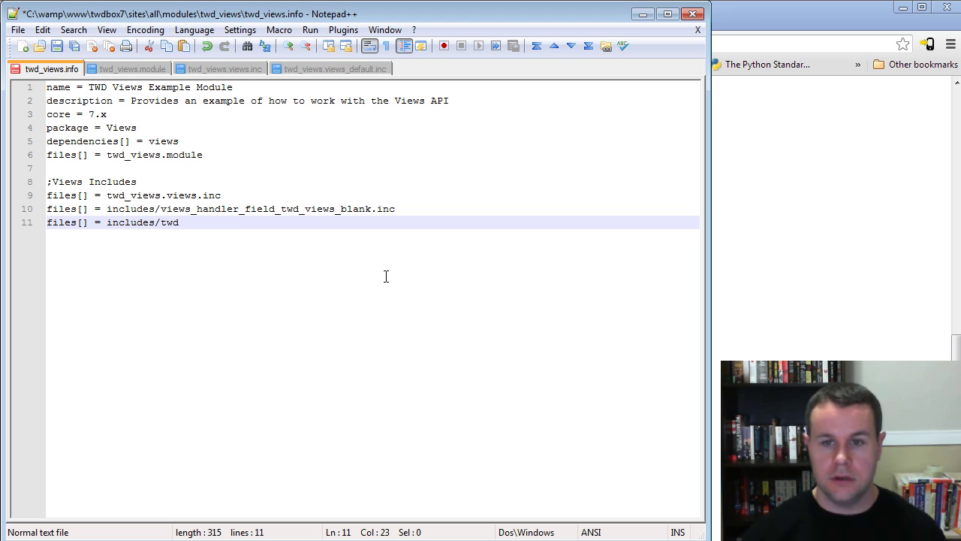
pyautogui.write('_views_')
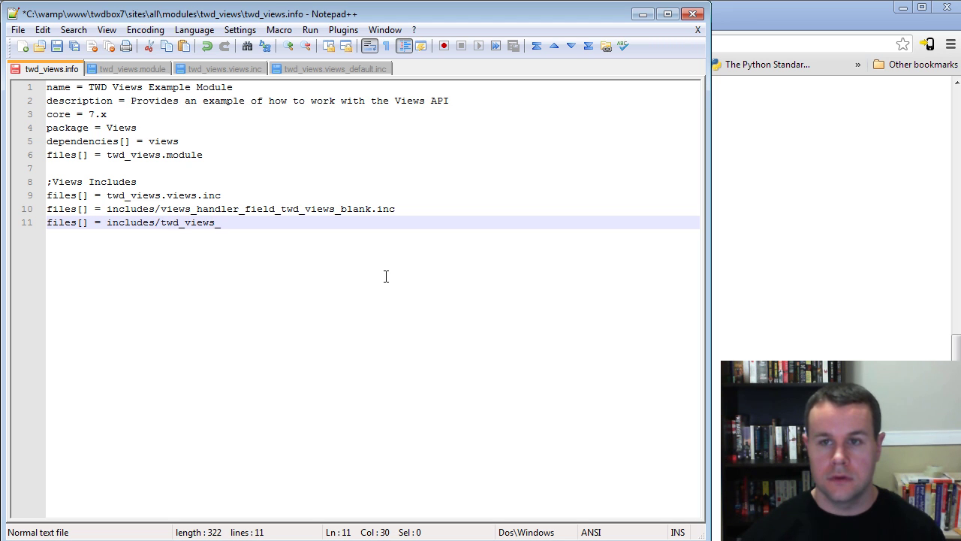
pyautogui.press('BackSpace')
pyautogui.write('.views_')
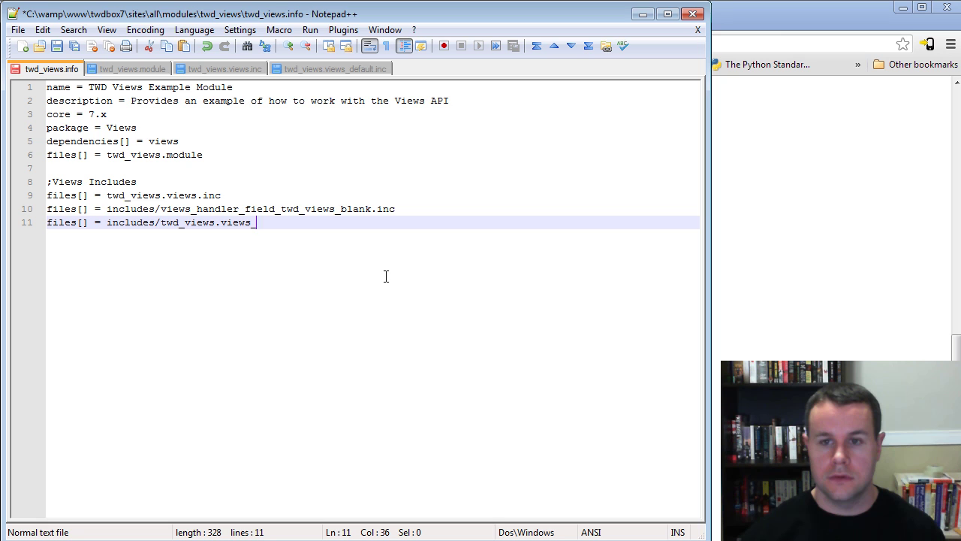
pyautogui.write('default.inc')
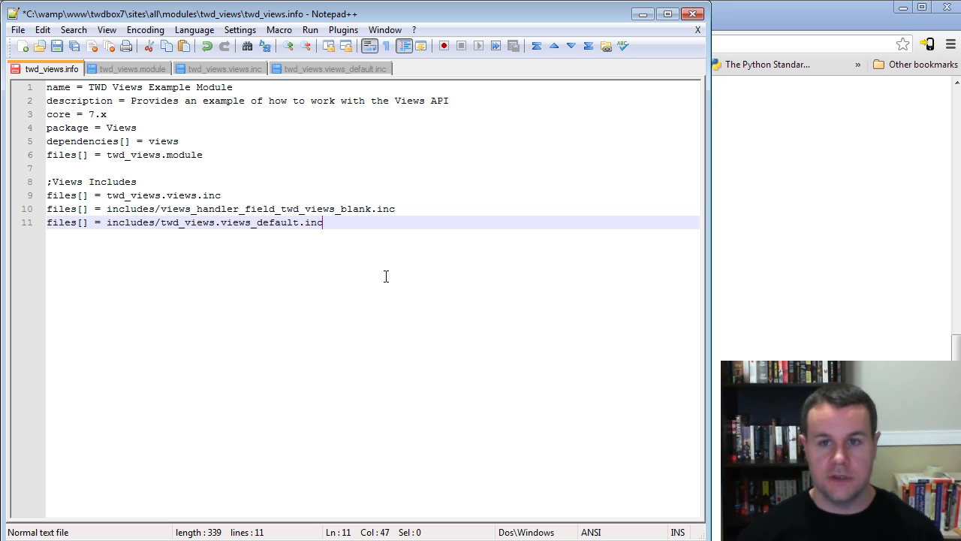
pyautogui.hotkey('ctrl', 's')
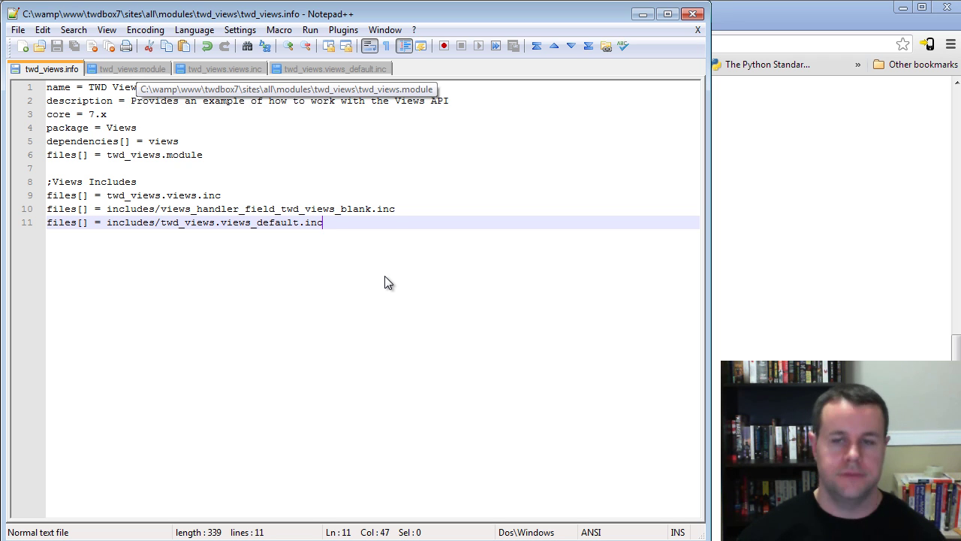
# Bring up twd_views.module and highlight the twd_views_views_api function name.
pyautogui.hotkey('ctrl', 'Tab')
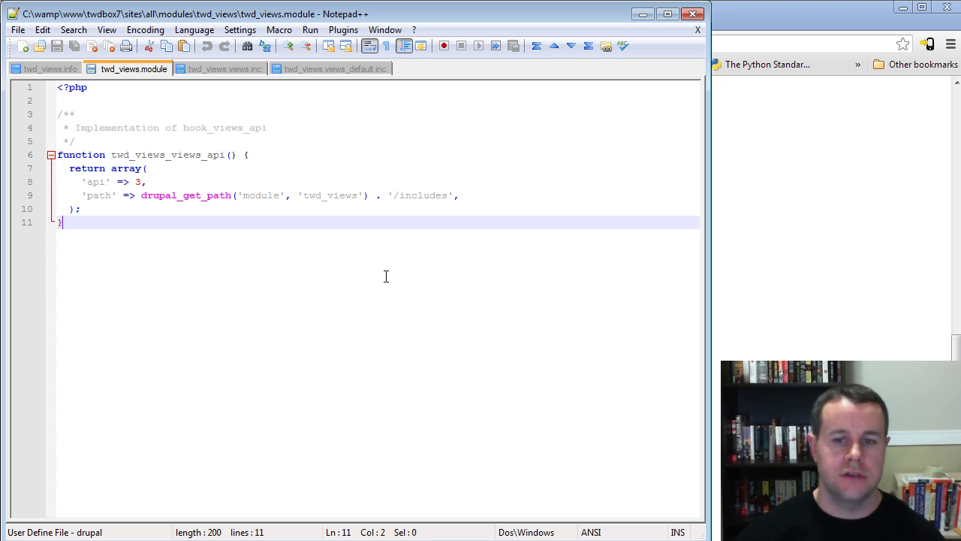
pyautogui.hotkey('shift', 'Up')
pyautogui.hotkey('shift', 'Up')
pyautogui.hotkey('shift', 'Up')
pyautogui.hotkey('shift', 'Up')
pyautogui.hotkey('shift', 'Up')
pyautogui.hotkey('shift', 'Home')
pyautogui.press('Down')
pyautogui.press('Down')
pyautogui.press('Down')
pyautogui.press('Down')
pyautogui.press('End')
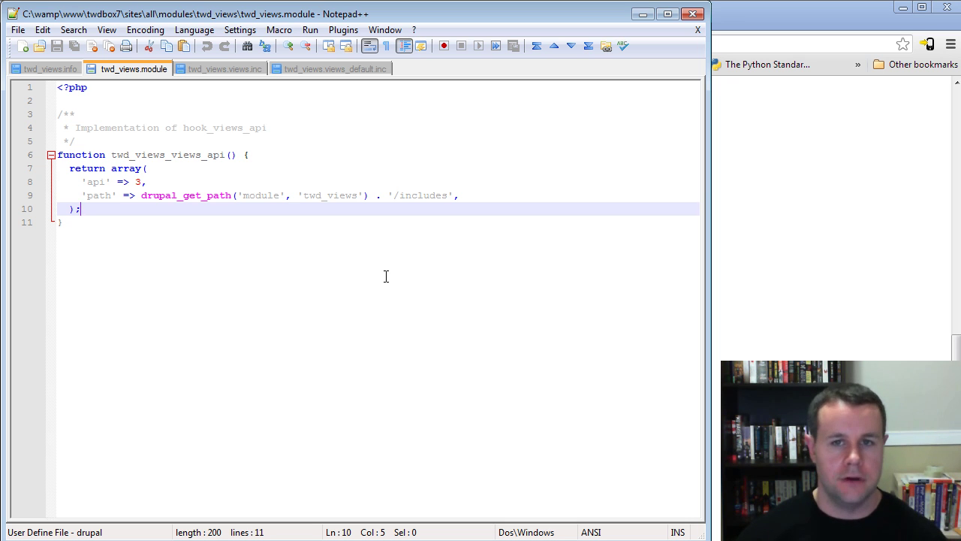
pyautogui.press('Up')
pyautogui.press('Up')
pyautogui.press('Up')
pyautogui.press('Up')
pyautogui.hotkey('ctrl', 'Right')
pyautogui.hotkey('shift', 'Right')
pyautogui.hotkey('shift', 'Right')
pyautogui.hotkey('shift', 'Right')
pyautogui.hotkey('shift', 'Right')
pyautogui.hotkey('shift', 'Right')
pyautogui.hotkey('shift', 'Right')
pyautogui.hotkey('shift', 'Right')
pyautogui.hotkey('shift', 'Right')
pyautogui.hotkey('shift', 'Right')
pyautogui.hotkey('shift', 'Right')
pyautogui.hotkey('shift', 'Right')
pyautogui.hotkey('shift', 'Right')
pyautogui.hotkey('shift', 'Right')
pyautogui.hotkey('shift', 'Right')
pyautogui.hotkey('shift', 'Right')
pyautogui.hotkey('shift', 'Right')
pyautogui.hotkey('shift', 'Right')
pyautogui.hotkey('shift', 'Right')
pyautogui.hotkey('shift', 'Right')
pyautogui.hotkey('shift', 'Right')
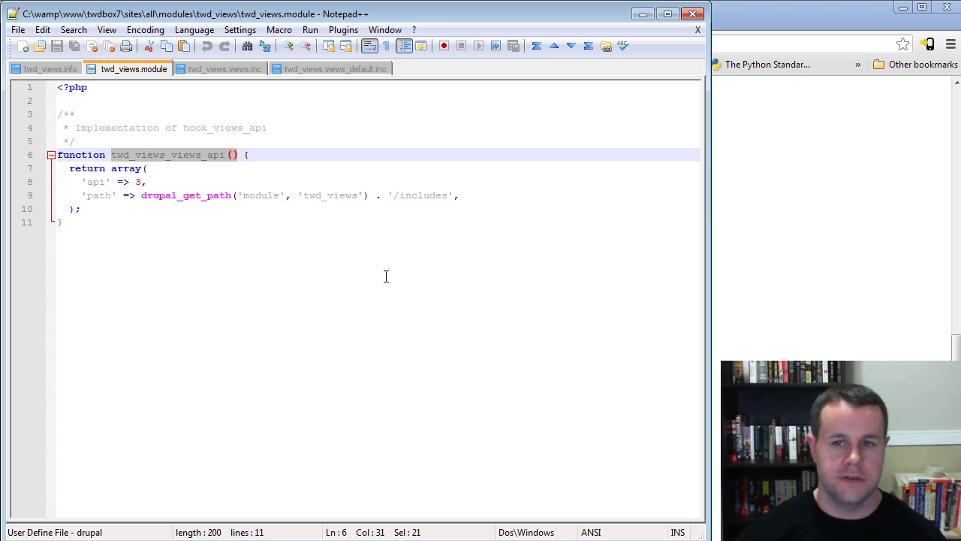
pyautogui.hotkey('shift', 'Left')
pyautogui.hotkey('shift', 'Left')
pyautogui.press('Down')
pyautogui.press('Down')
pyautogui.press('Down')
pyautogui.press('Down')
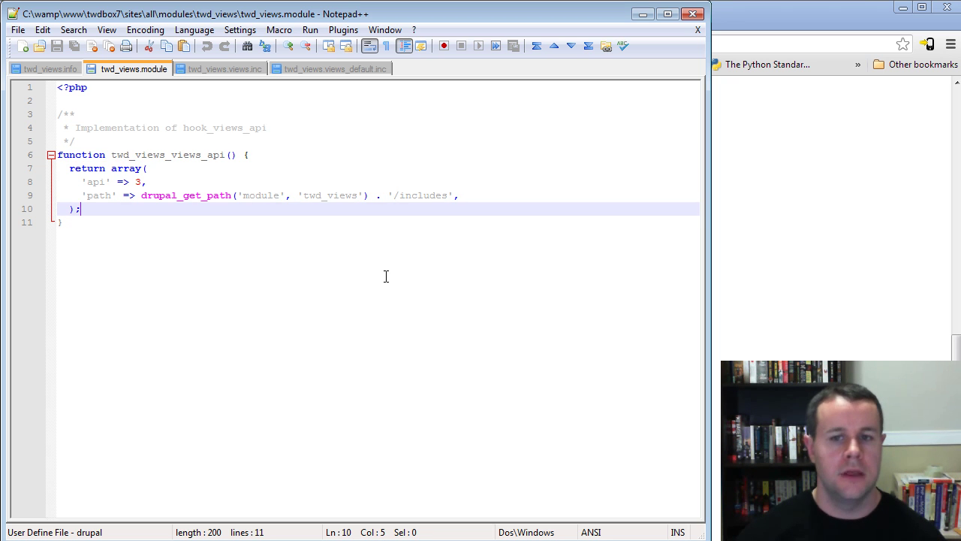
# Check the returned /includes path, glance at views_default.inc, and come back to twd_views.module.
pyautogui.press('Up')
pyautogui.press('Right')
pyautogui.hotkey('shift', 'Right')
pyautogui.hotkey('shift', 'Right')
pyautogui.hotkey('shift', 'Right')
pyautogui.hotkey('shift', 'Right')
pyautogui.hotkey('shift', 'Right')
pyautogui.hotkey('shift', 'Right')
pyautogui.hotkey('shift', 'Right')
pyautogui.hotkey('shift', 'Right')
pyautogui.hotkey('shift', 'Right')
pyautogui.hotkey('shift', 'Right')
pyautogui.hotkey('shift', 'Right')
pyautogui.hotkey('shift', 'Right')
pyautogui.hotkey('shift', 'Right')
pyautogui.hotkey('shift', 'Right')
pyautogui.hotkey('shift', 'Right')
pyautogui.hotkey('shift', 'Right')
pyautogui.hotkey('shift', 'Right')
pyautogui.hotkey('shift', 'Right')
pyautogui.hotkey('shift', 'Right')
pyautogui.hotkey('shift', 'Right')
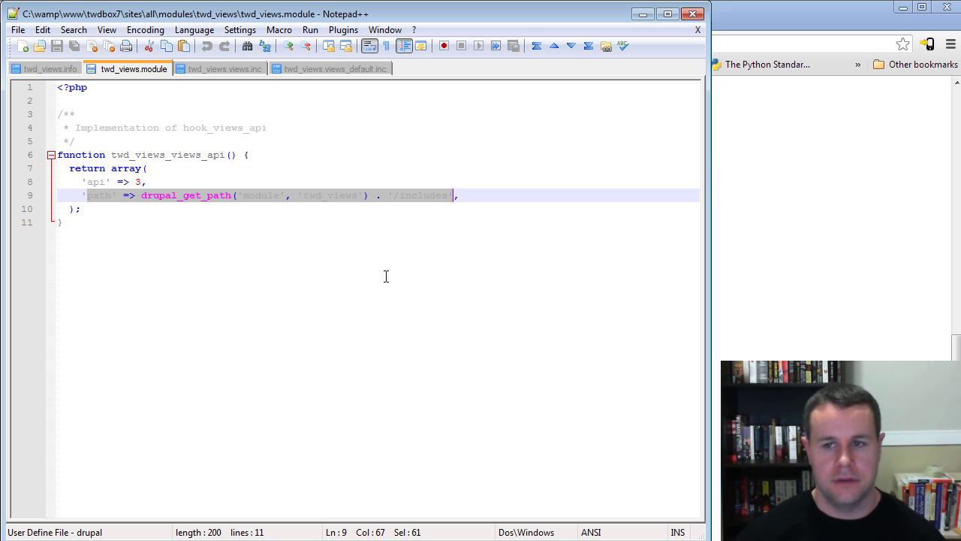
pyautogui.press('Right')
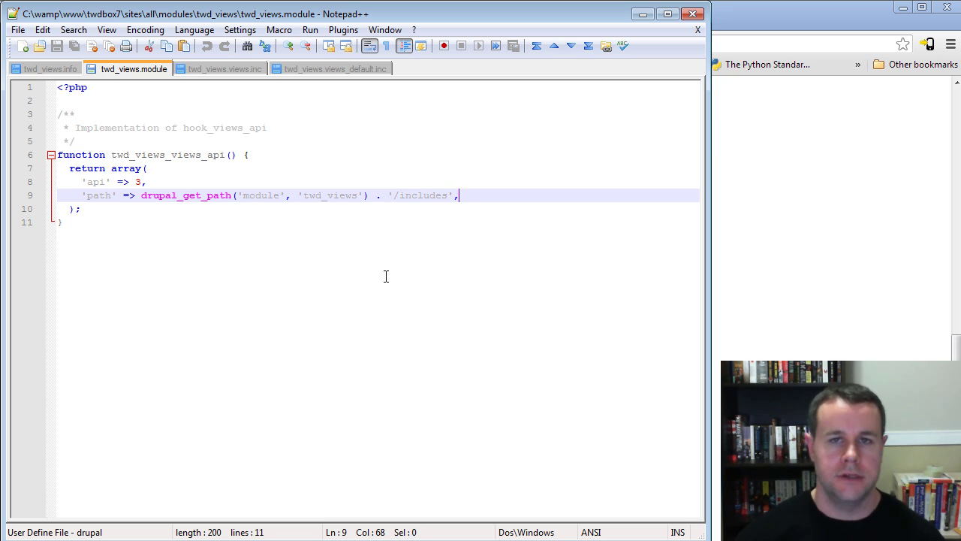
pyautogui.press('Up')
pyautogui.press('Up')
pyautogui.press('Up')
pyautogui.hotkey('ctrl', 'Left')
pyautogui.hotkey('ctrl', 'Left')
pyautogui.hotkey('ctrl', 'Left')
pyautogui.hotkey('shift', 'Right')
pyautogui.hotkey('shift', 'Right')
pyautogui.hotkey('shift', 'Right')
pyautogui.hotkey('shift', 'Right')
pyautogui.hotkey('shift', 'Right')
pyautogui.hotkey('shift', 'Right')
pyautogui.hotkey('shift', 'Right')
pyautogui.hotkey('shift', 'Right')
pyautogui.hotkey('shift', 'Right')
pyautogui.hotkey('shift', 'Right')
pyautogui.hotkey('shift', 'Right')
pyautogui.hotkey('shift', 'Right')
pyautogui.hotkey('shift', 'Right')
pyautogui.hotkey('shift', 'Right')
pyautogui.hotkey('shift', 'Right')
pyautogui.hotkey('shift', 'Right')
pyautogui.hotkey('shift', 'Right')
pyautogui.hotkey('shift', 'Right')
pyautogui.hotkey('shift', 'Right')
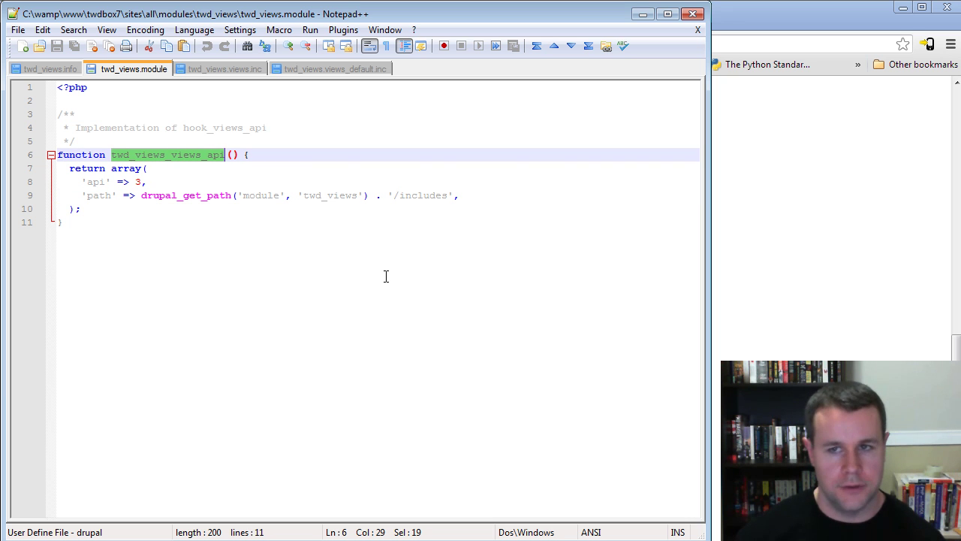
pyautogui.hotkey('ctrl', 'Tab')
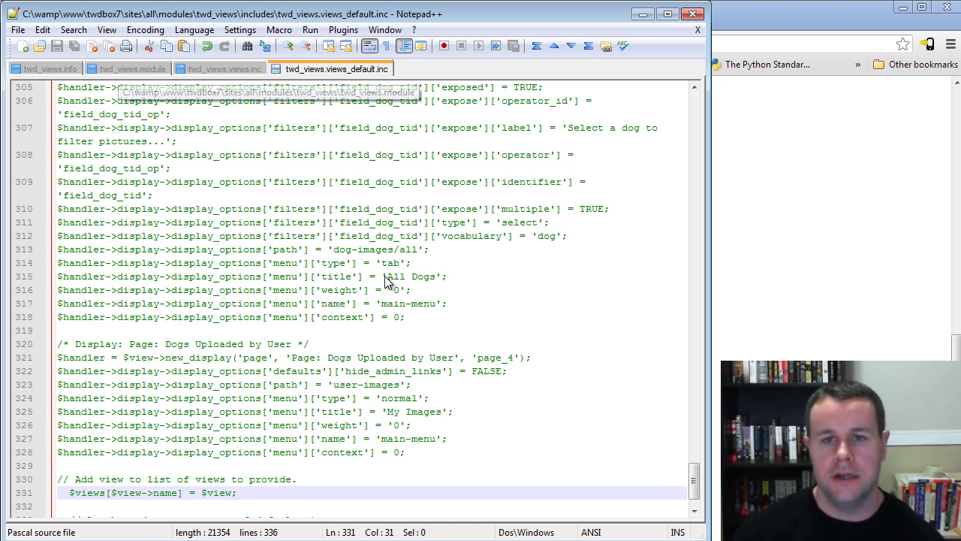
pyautogui.hotkey('ctrl', 'Tab')
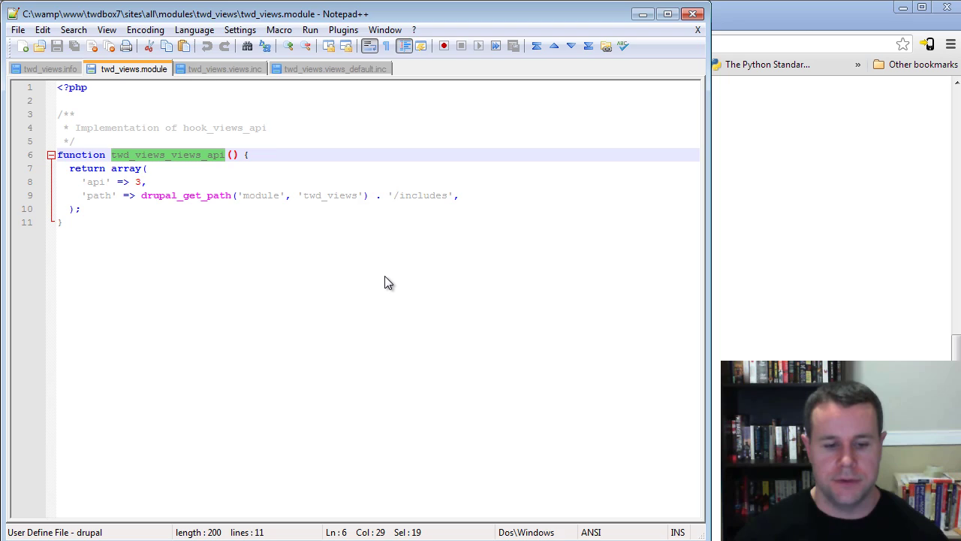
# On the Modules page, save the configuration with TWD Views Example Module disabled.
pyautogui.hotkey('alt', 'Tab')
pyautogui.hotkey('ctrl', 'shift', 'Tab')
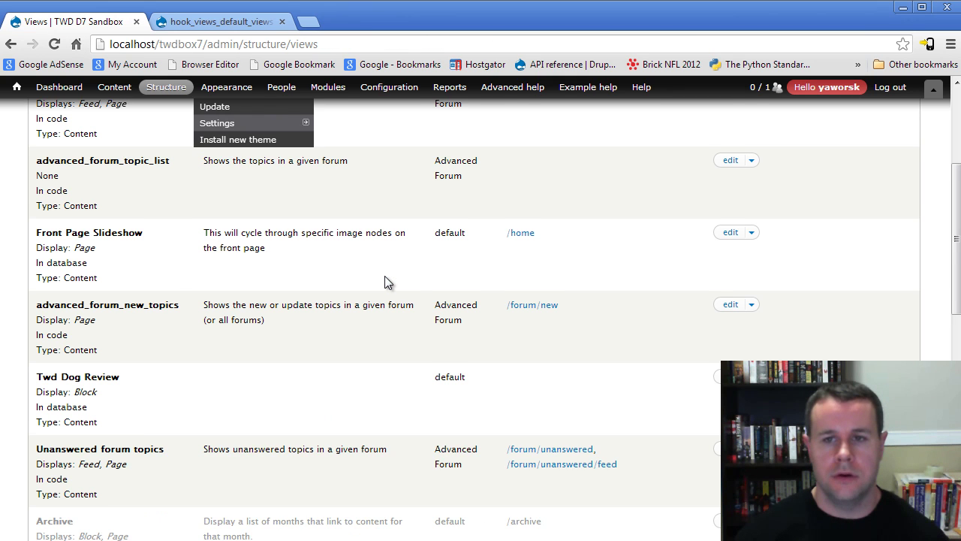
pyautogui.scroll(1, 384, 281)
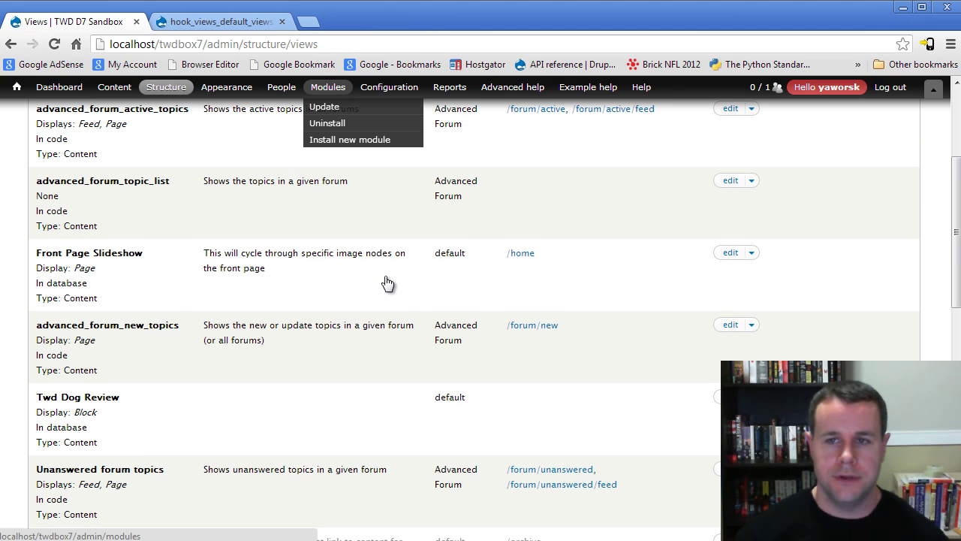
pyautogui.press('F5')
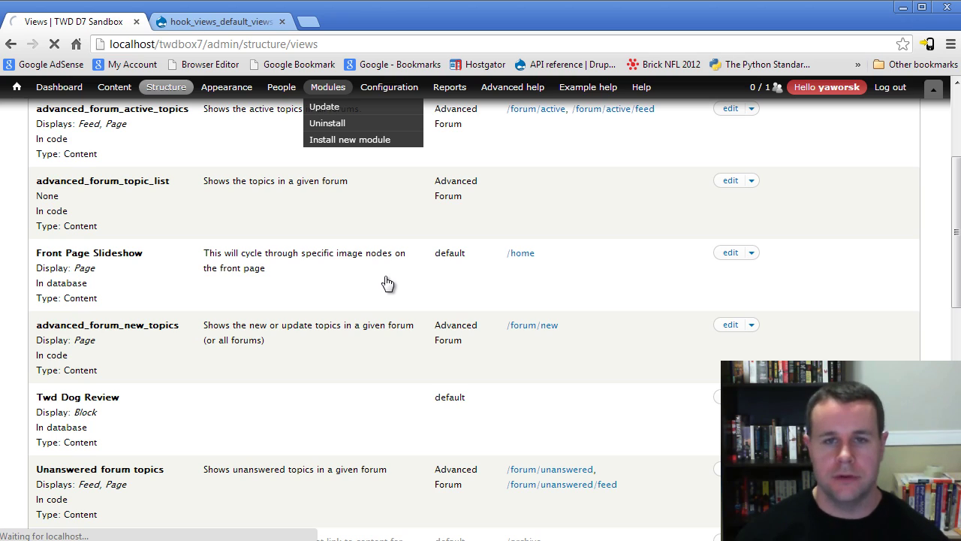
pyautogui.scroll(-20, 387, 281)
pyautogui.scroll(3, 387, 282)
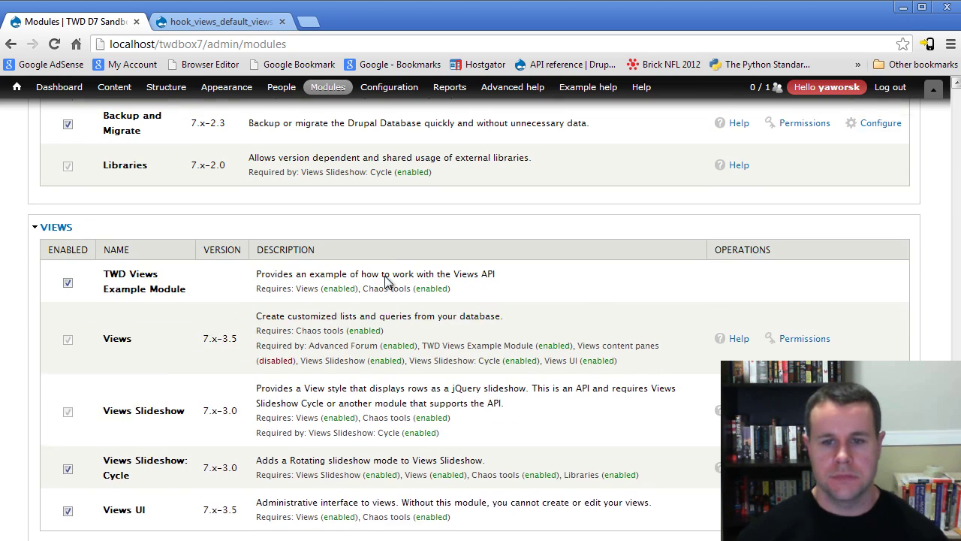
pyautogui.scroll(1, 386, 282)
pyautogui.scroll(-4, 387, 282)
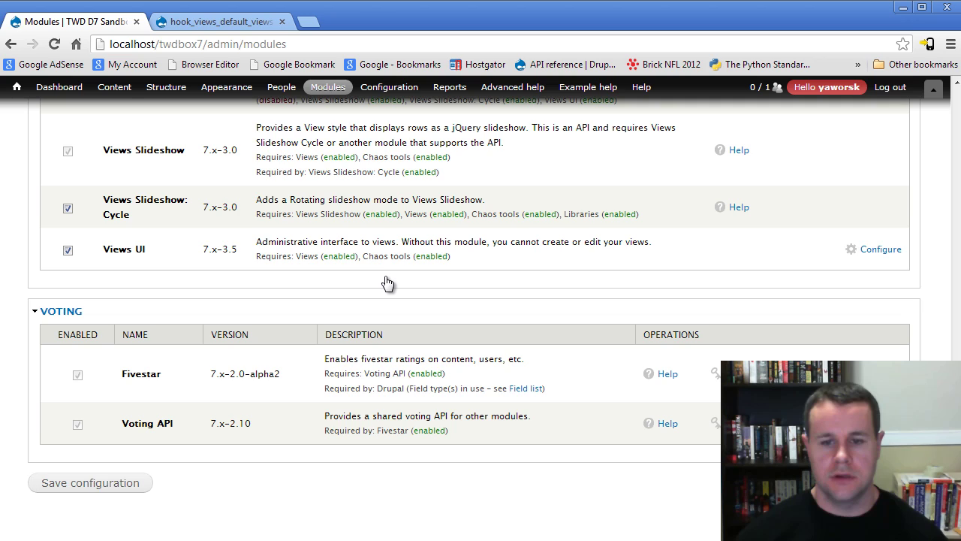
pyautogui.press('Return')
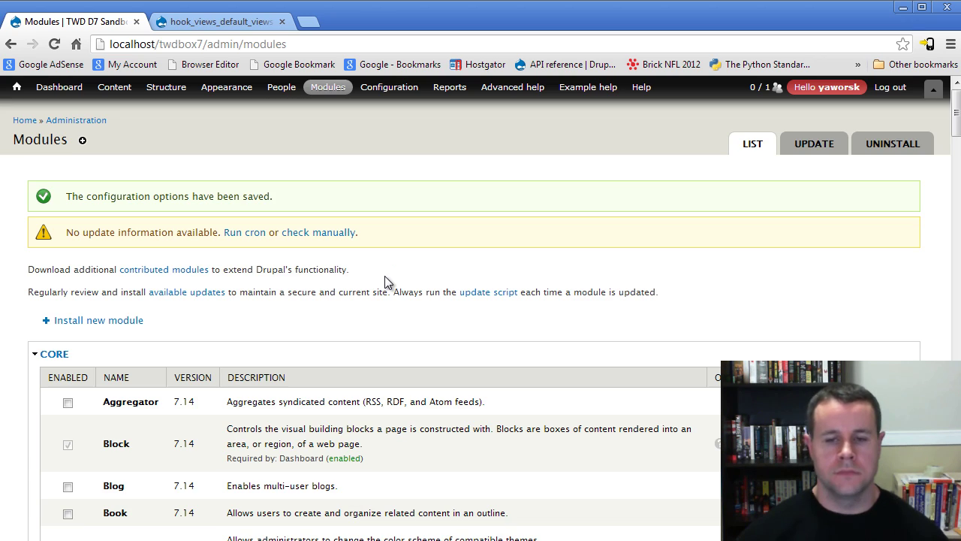
# Re-enable TWD Views Example Module and save the configuration again.
pyautogui.scroll(-20, 387, 282)
pyautogui.scroll(-20, 385, 276)
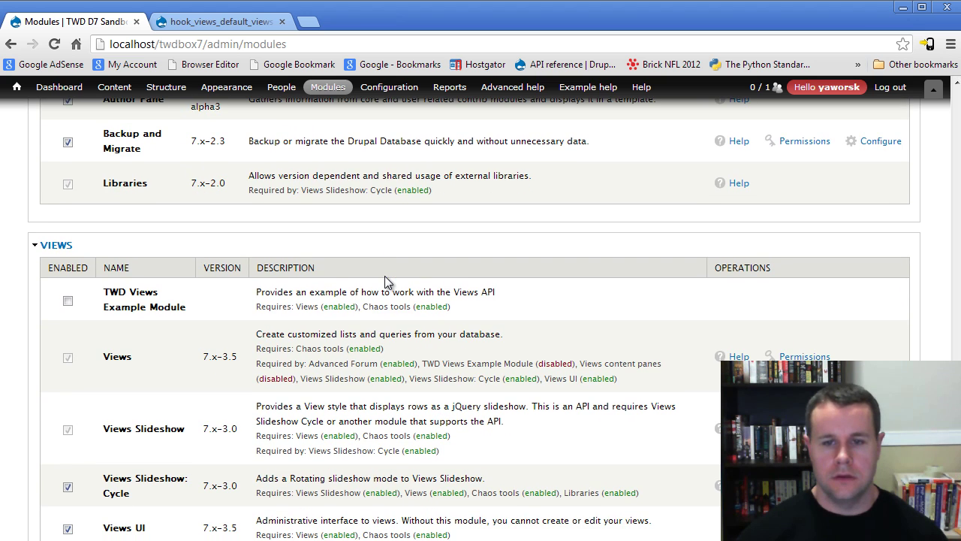
pyautogui.scroll(-5, 384, 280)
pyautogui.press('Home')
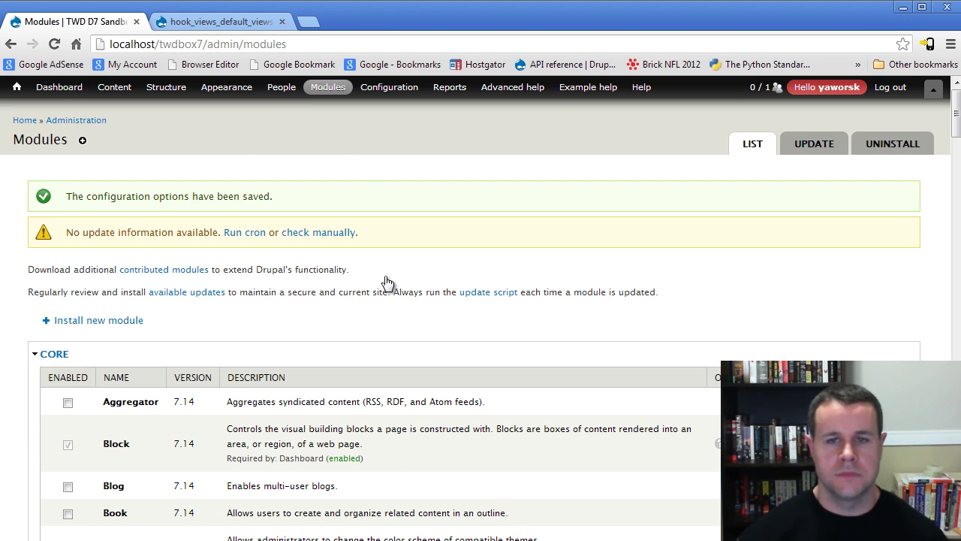
# Open the Views list and check that the Dog Image row reads In code.
pyautogui.moveTo(166, 87)
pyautogui.moveTo(157, 188)
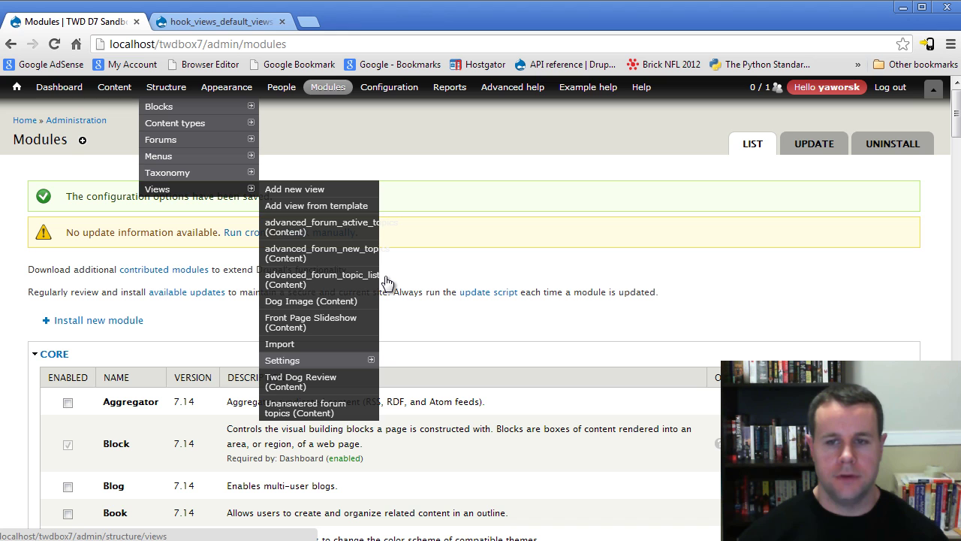
pyautogui.click(387, 282)
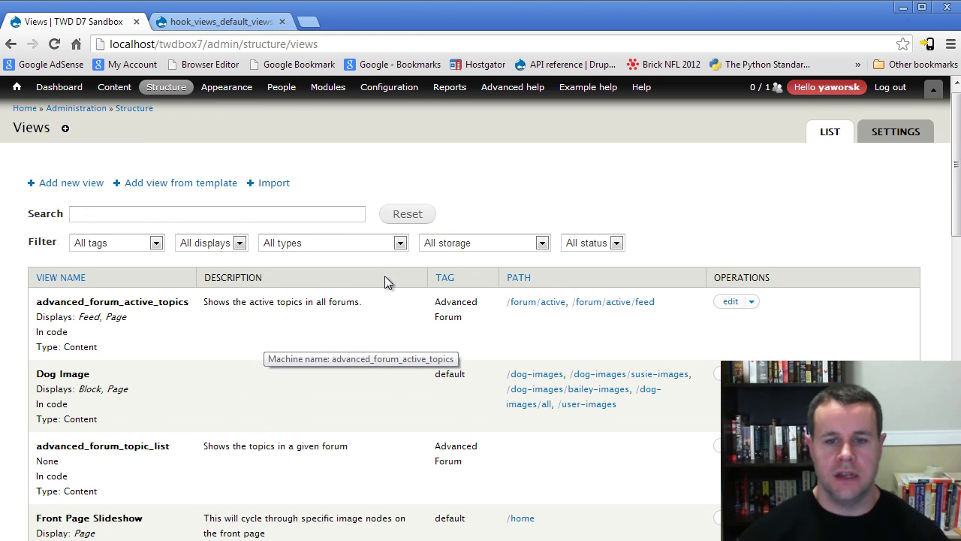
pyautogui.scroll(-1, 385, 275)
pyautogui.moveTo(386, 276); pyautogui.dragTo(43, 276)
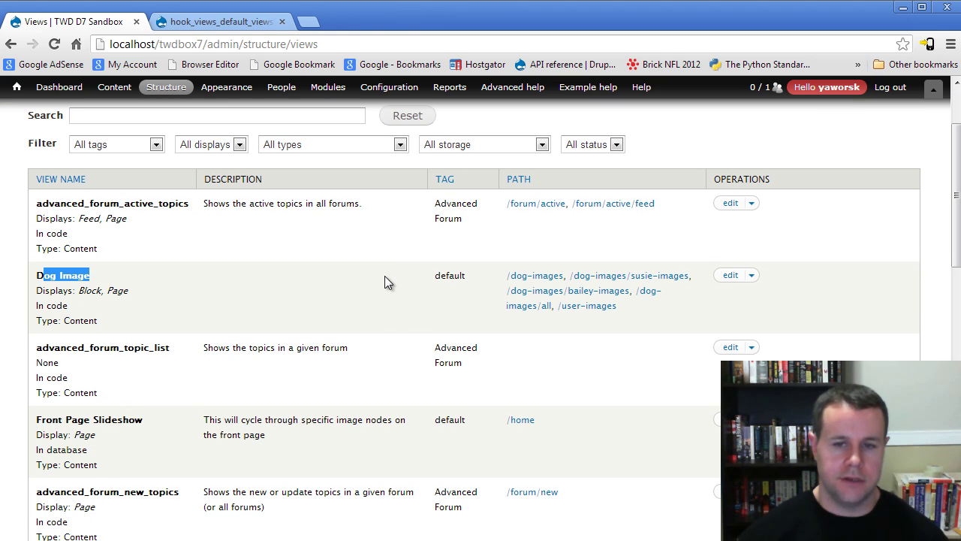
pyautogui.moveTo(386, 305); pyautogui.dragTo(36, 306)
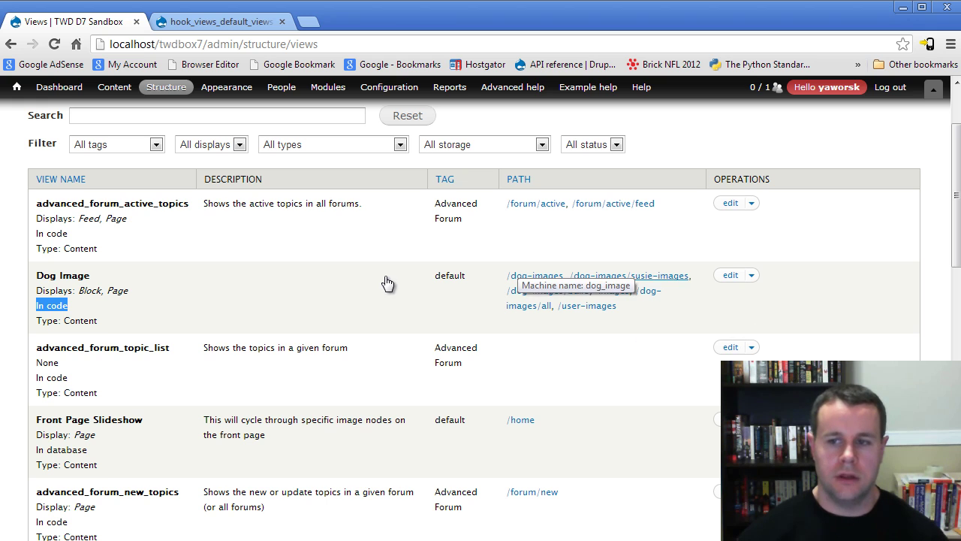
pyautogui.click(386, 282)
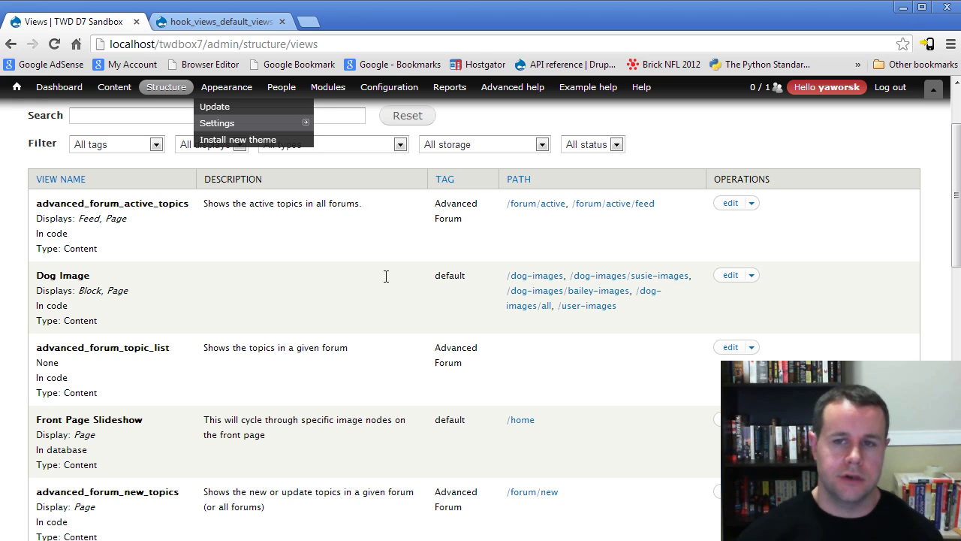
pyautogui.hotkey('ctrl', 'Tab')
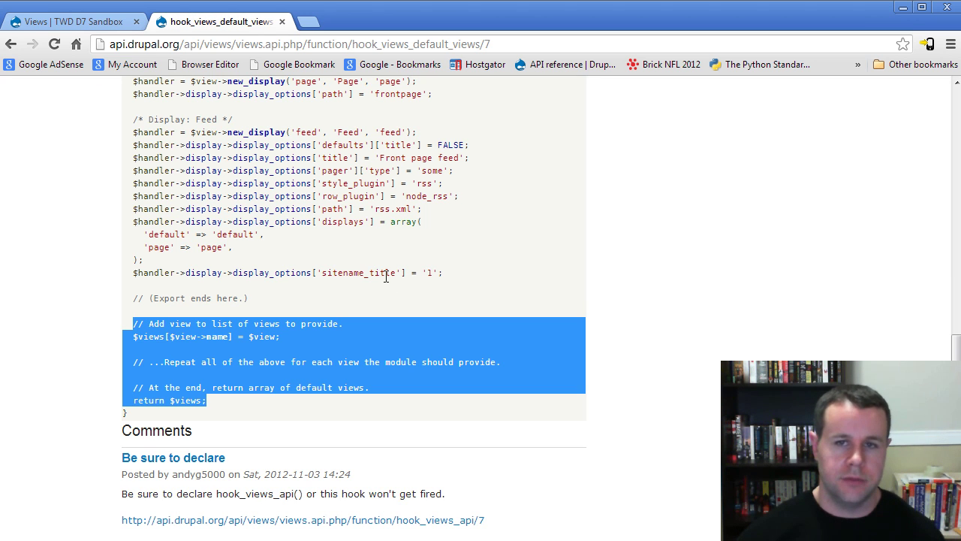
pyautogui.hotkey('ctrl', 'l')
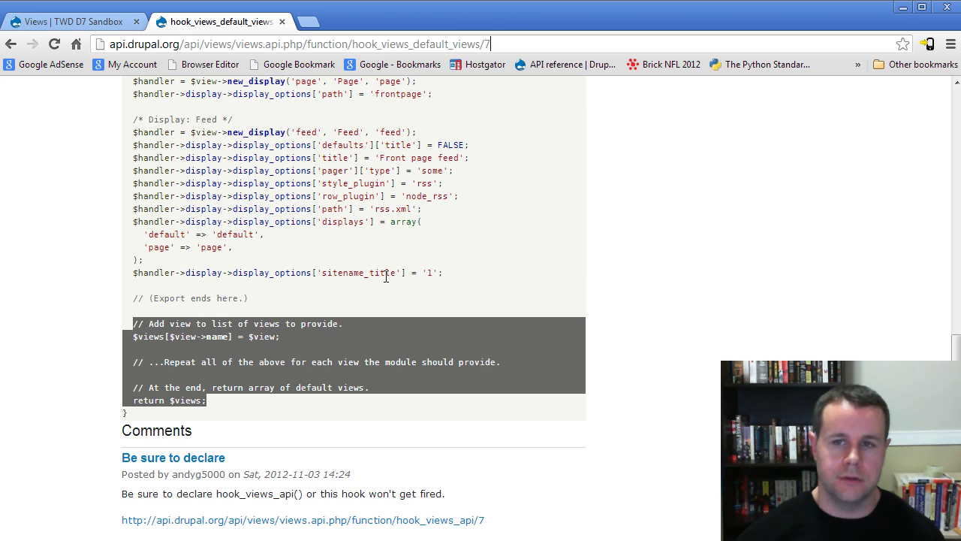
pyautogui.hotkey('ctrl', 'Tab')
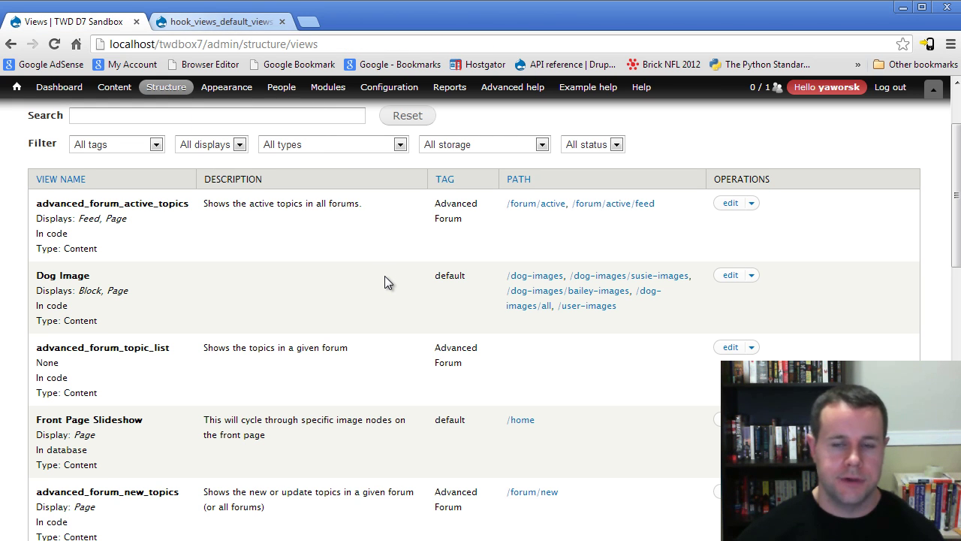